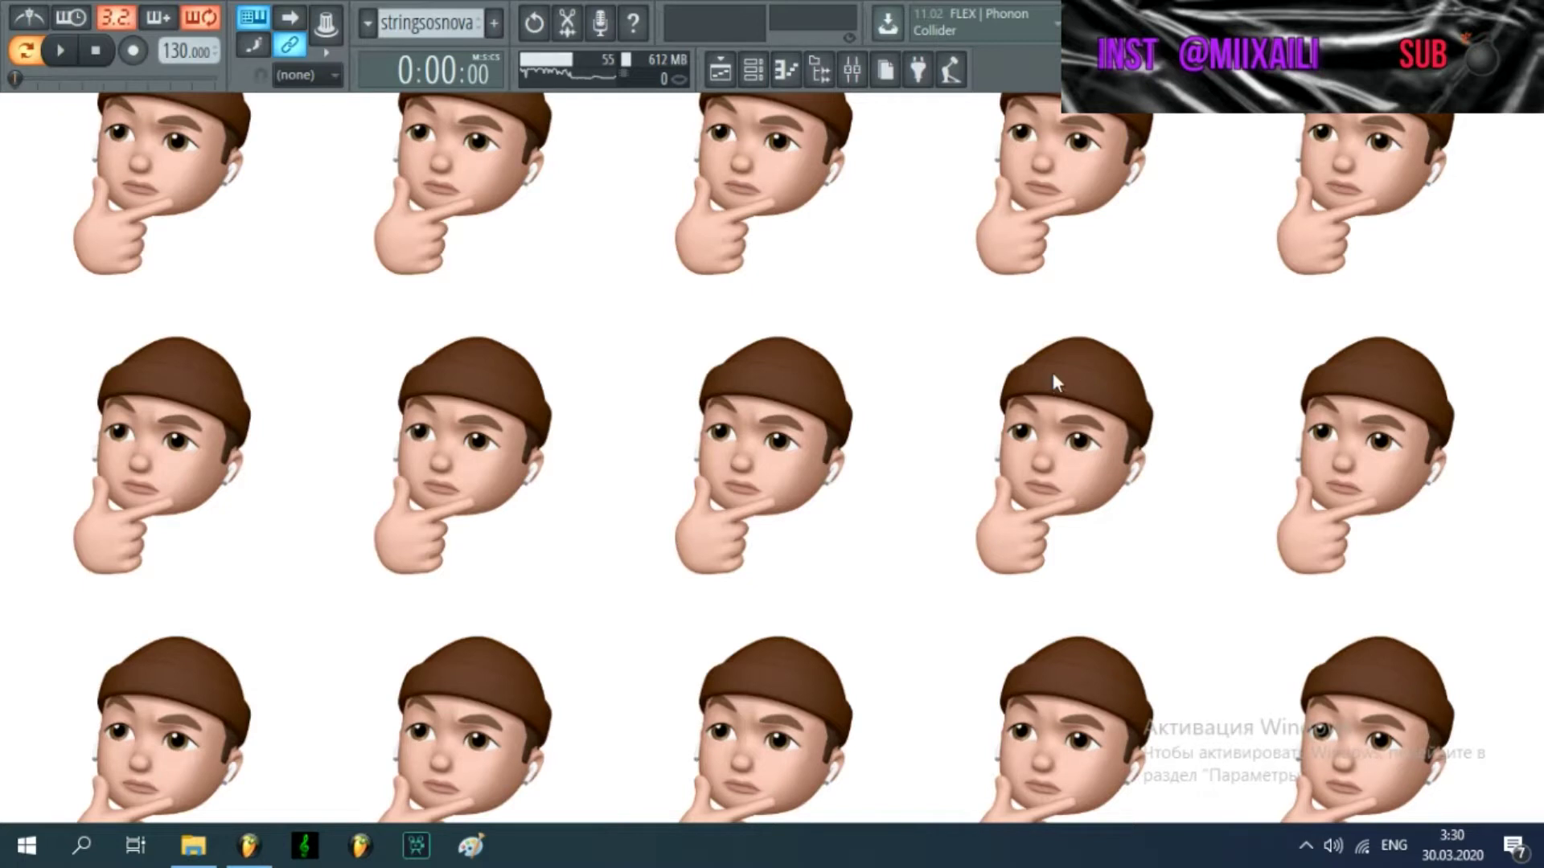
Display the channel rack and the playlist arrangement of the project
{"action": "left_click", "coordinate": [741, 74]}
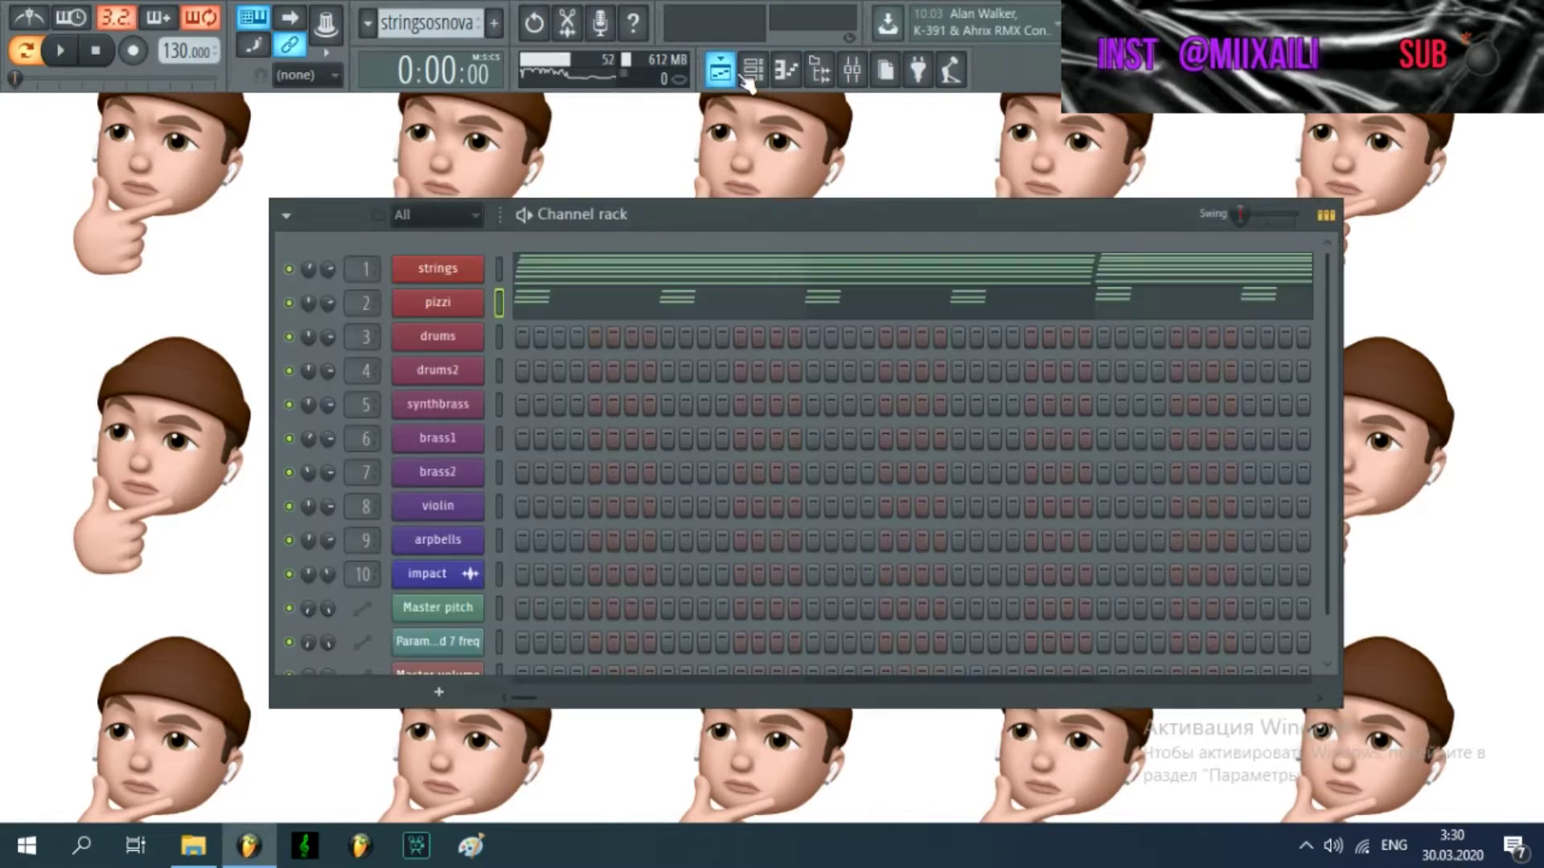
{"action": "left_click", "coordinate": [747, 80]}
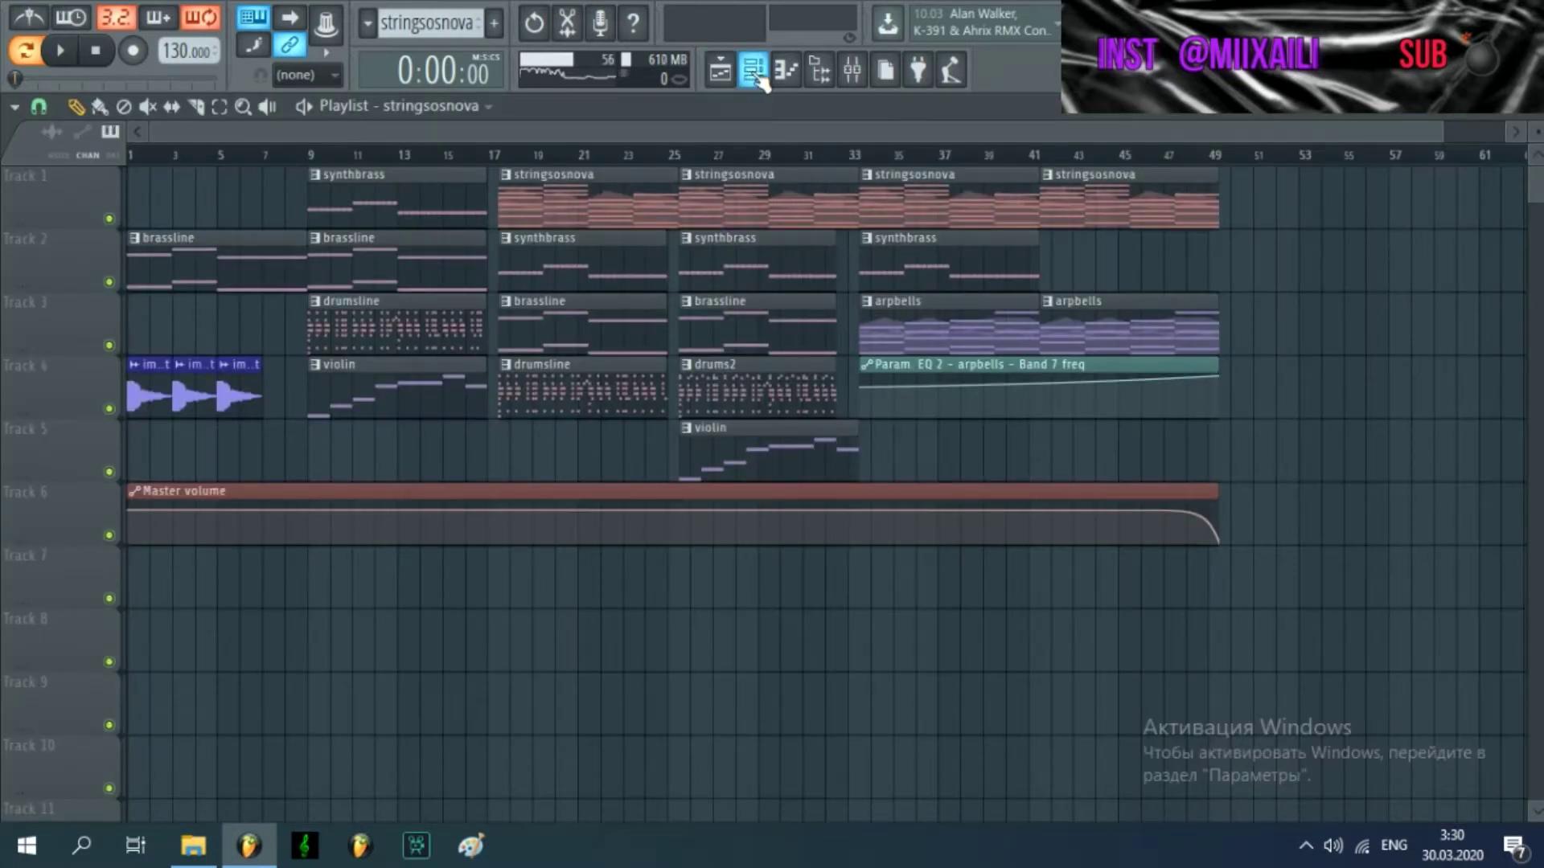
{"action": "left_click", "coordinate": [753, 70]}
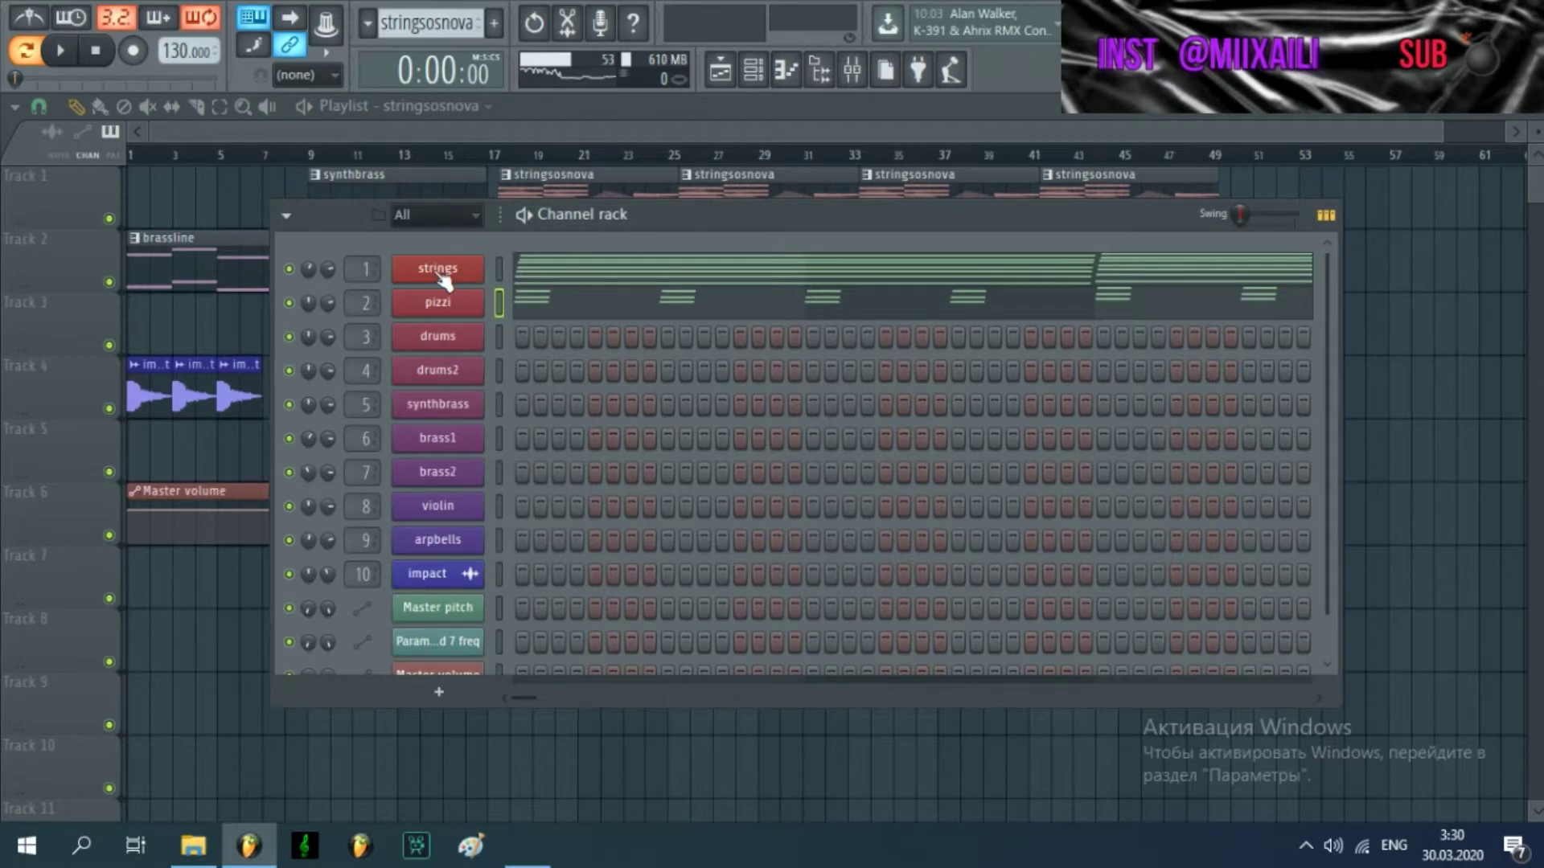
Inspect the strings channel's Xpand!2 instrument settings and close the plugin window
{"action": "left_click", "coordinate": [435, 273]}
{"action": "left_click_drag", "start_coordinate": [495, 143], "coordinate": [519, 106]}
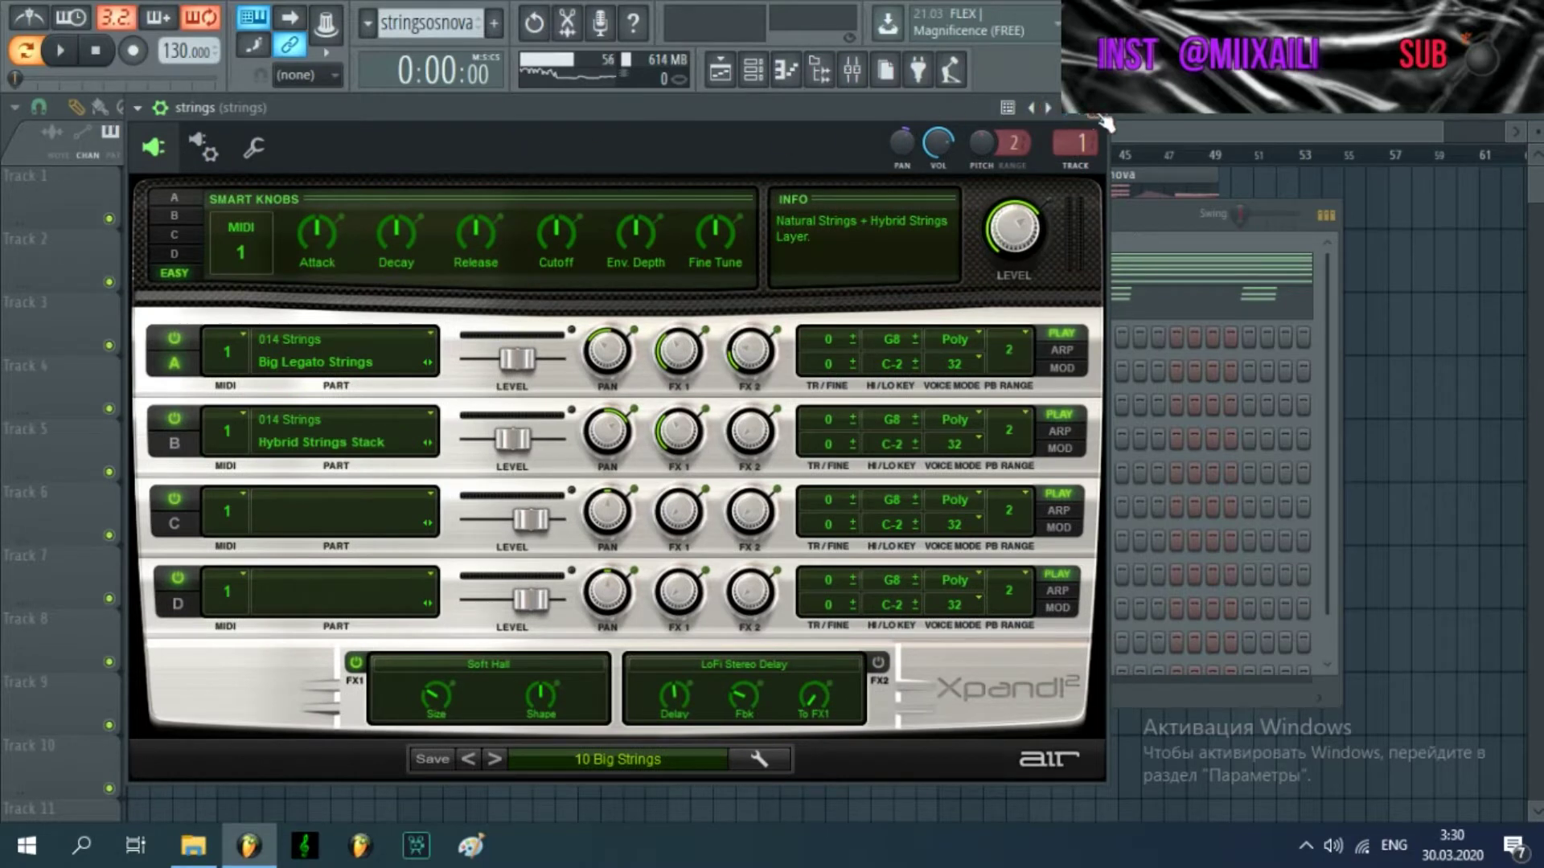
{"action": "left_click", "coordinate": [1101, 116]}
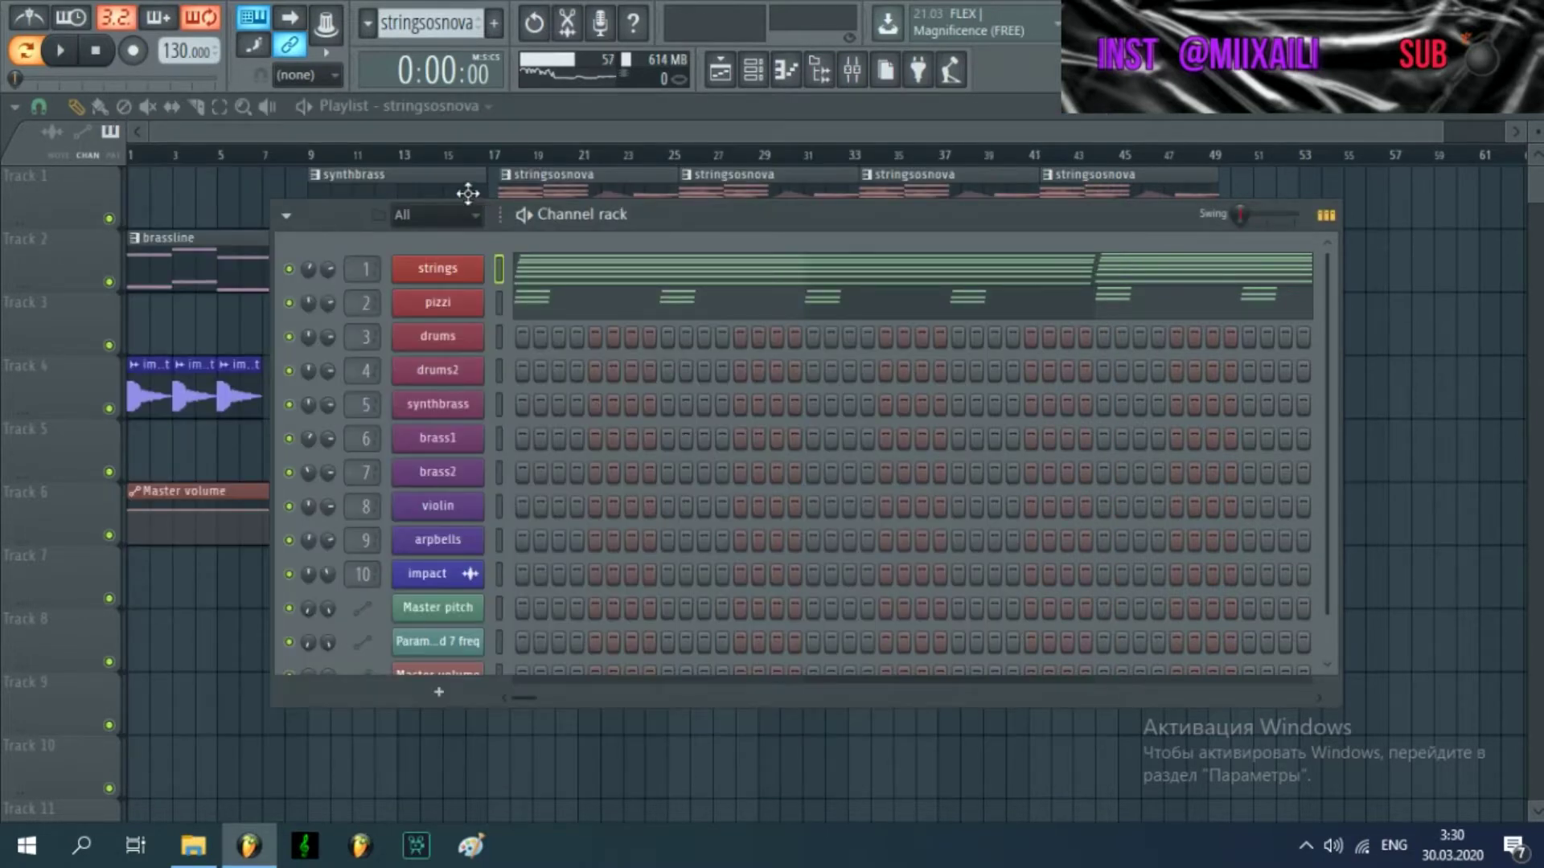
Open the strings channel's piano roll and play through its chord progression while viewing the upper and lower notes
{"action": "left_click", "coordinate": [547, 273]}
{"action": "key", "text": "space"}
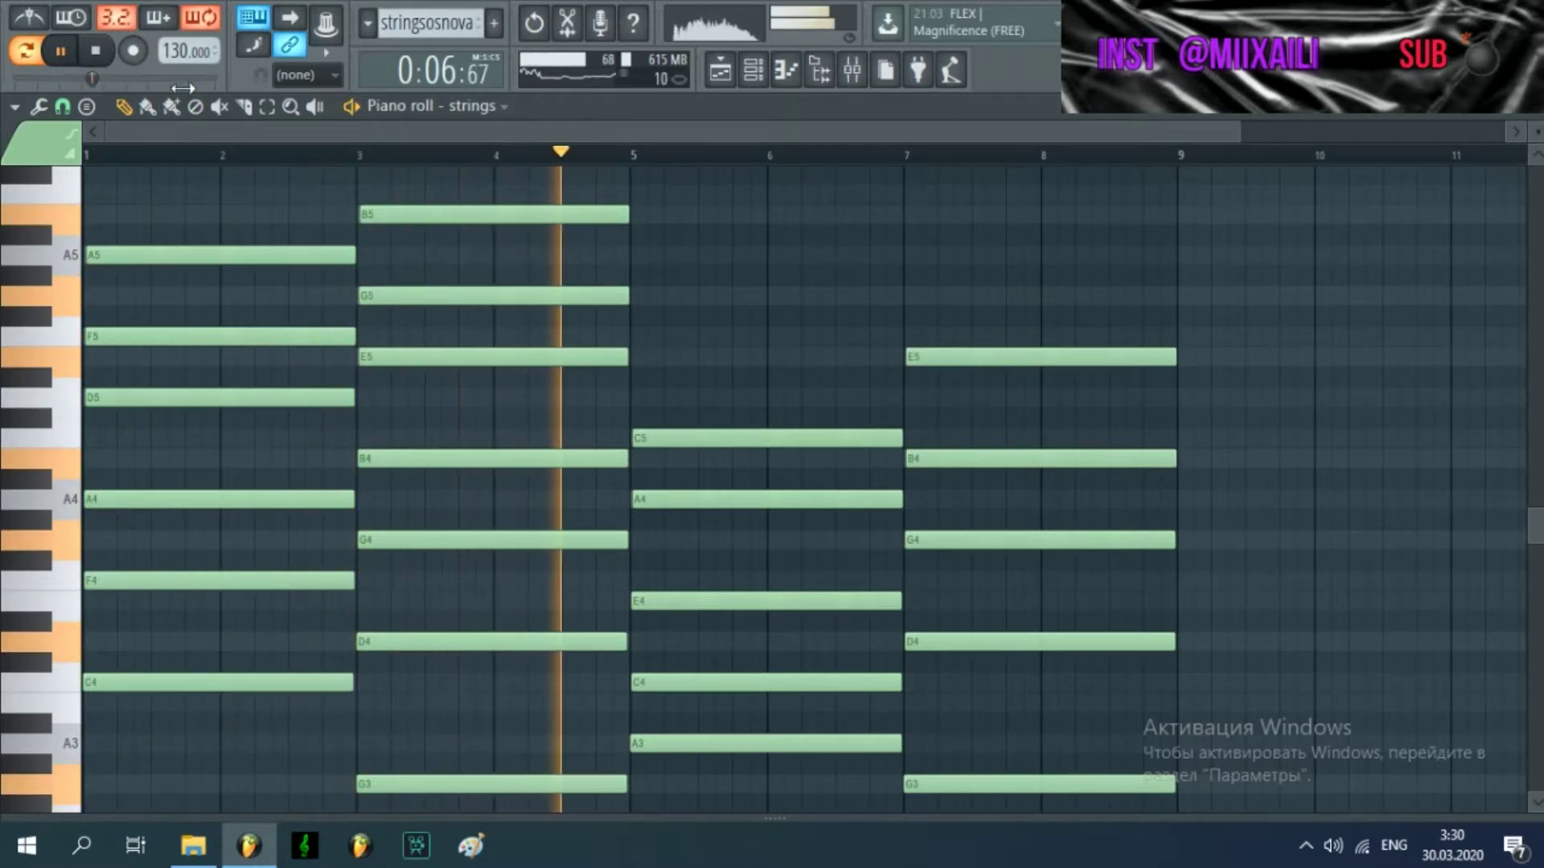
{"action": "scroll", "coordinate": [354, 195], "scroll_direction": "down", "scroll_amount": 2}
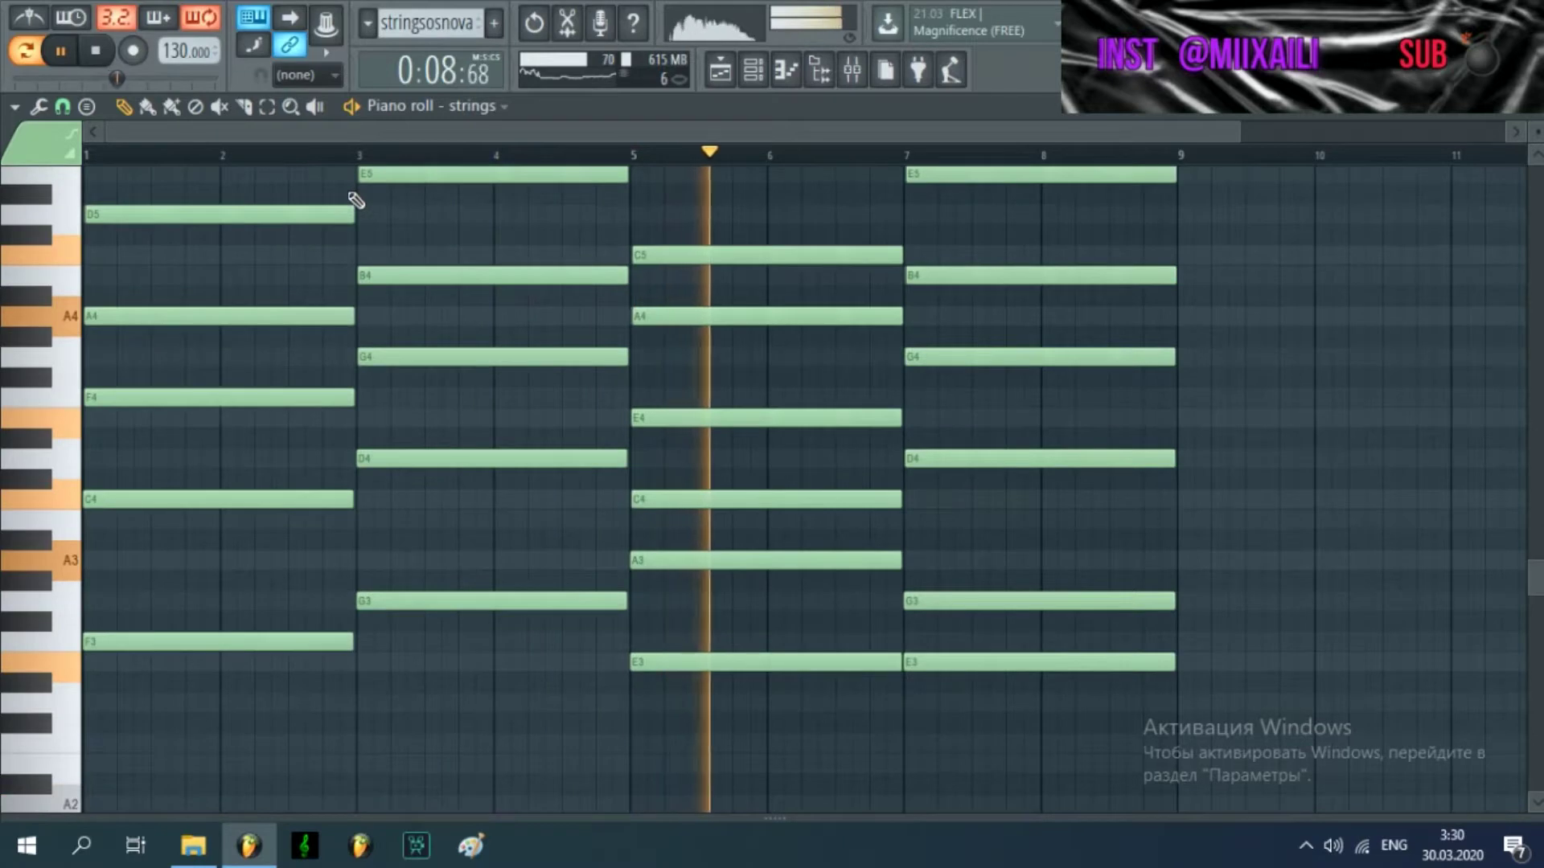
{"action": "scroll", "coordinate": [351, 194], "scroll_direction": "up", "scroll_amount": 2}
{"action": "scroll", "coordinate": [354, 199], "scroll_direction": "down", "scroll_amount": 2}
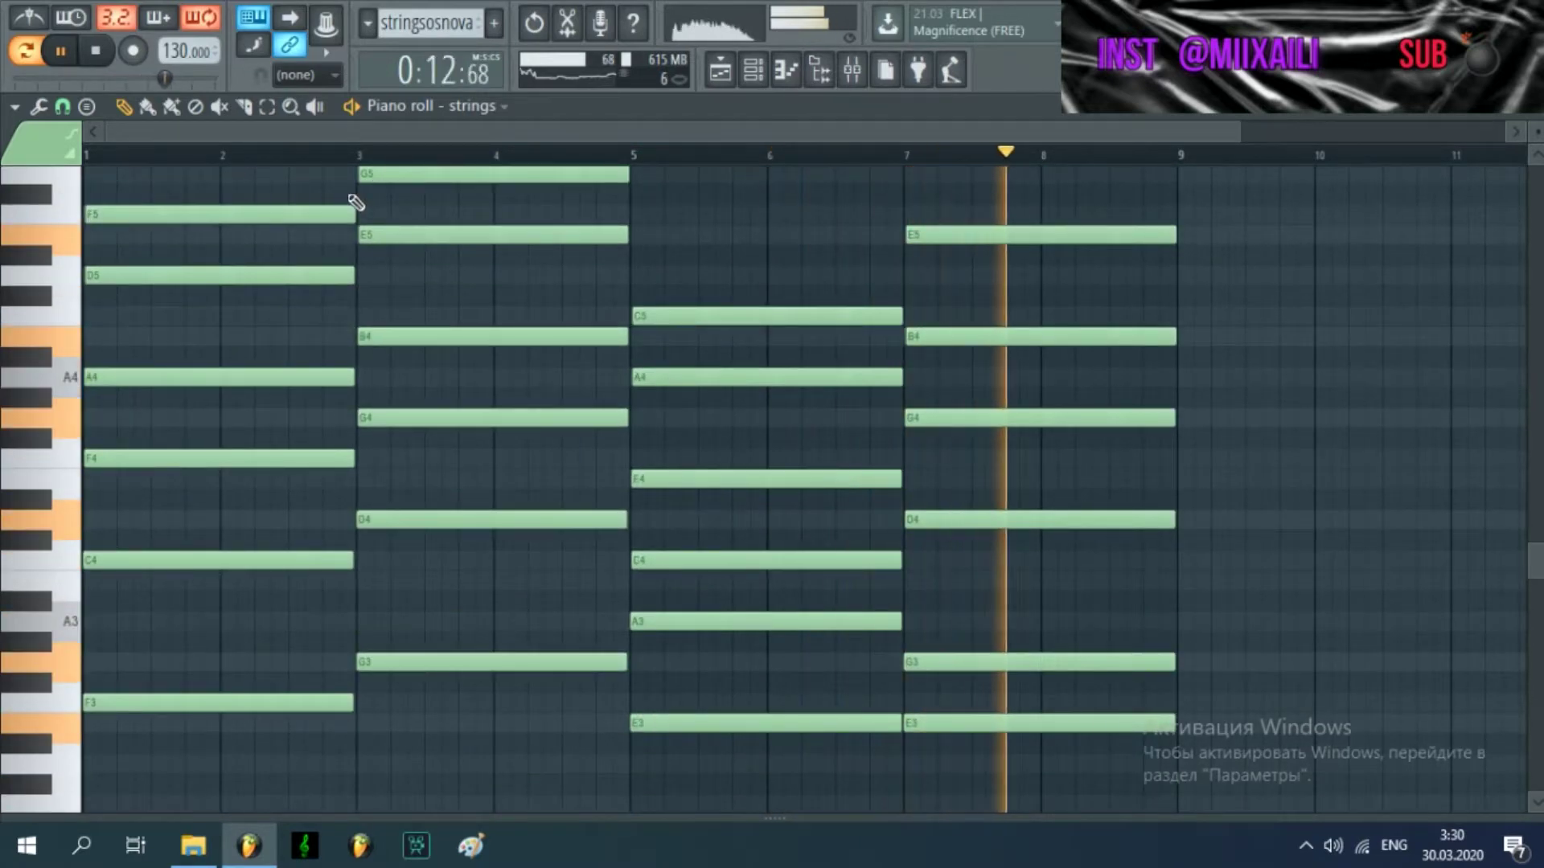
{"action": "key", "text": "space"}
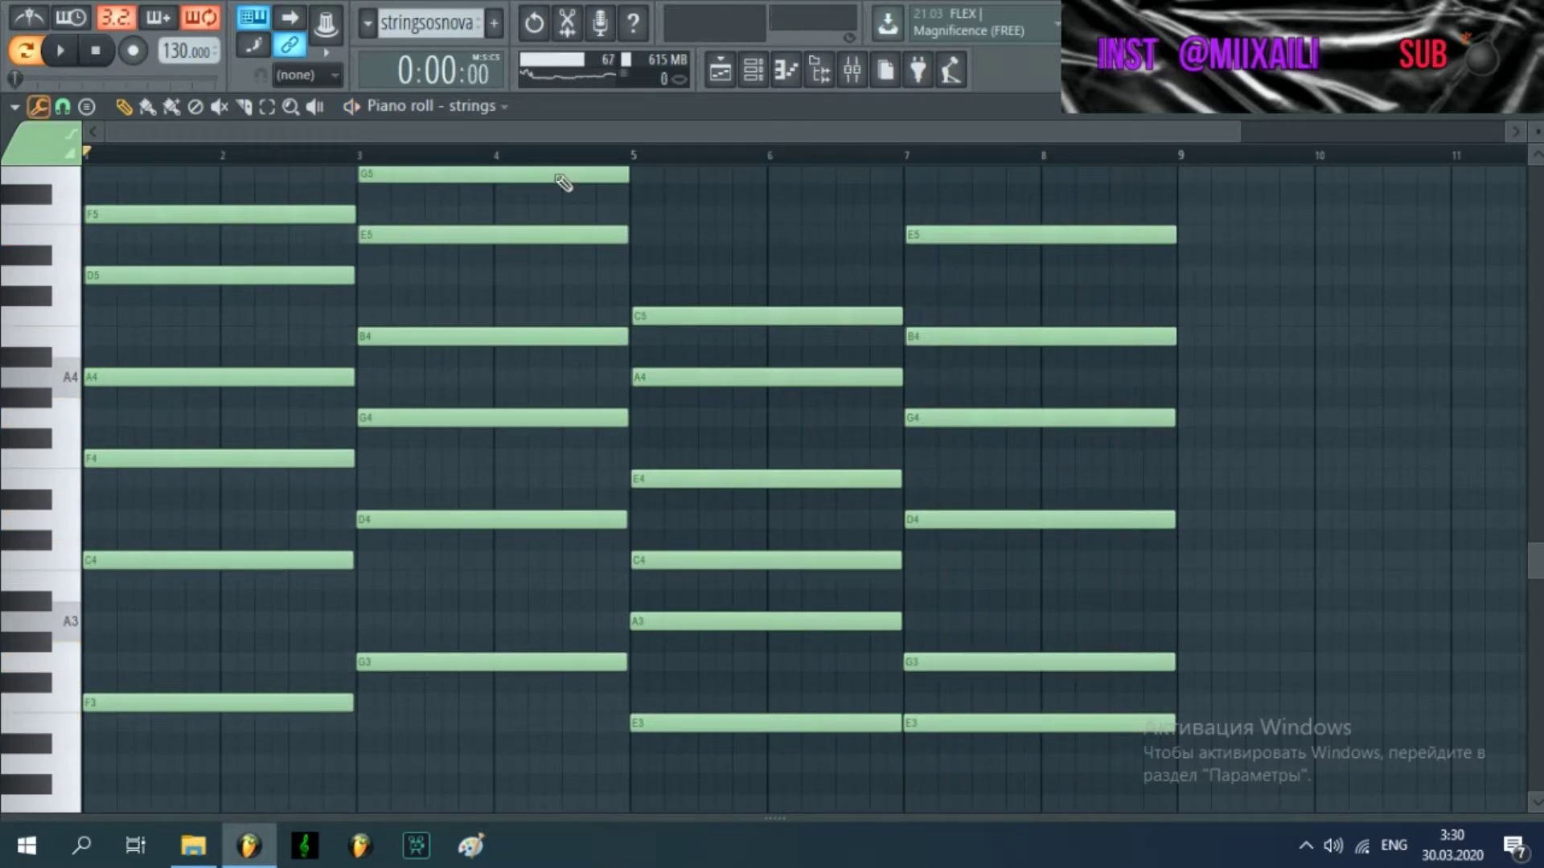
Check the root note and scale selected for the piano roll's scale highlighting
{"action": "left_click", "coordinate": [14, 106]}
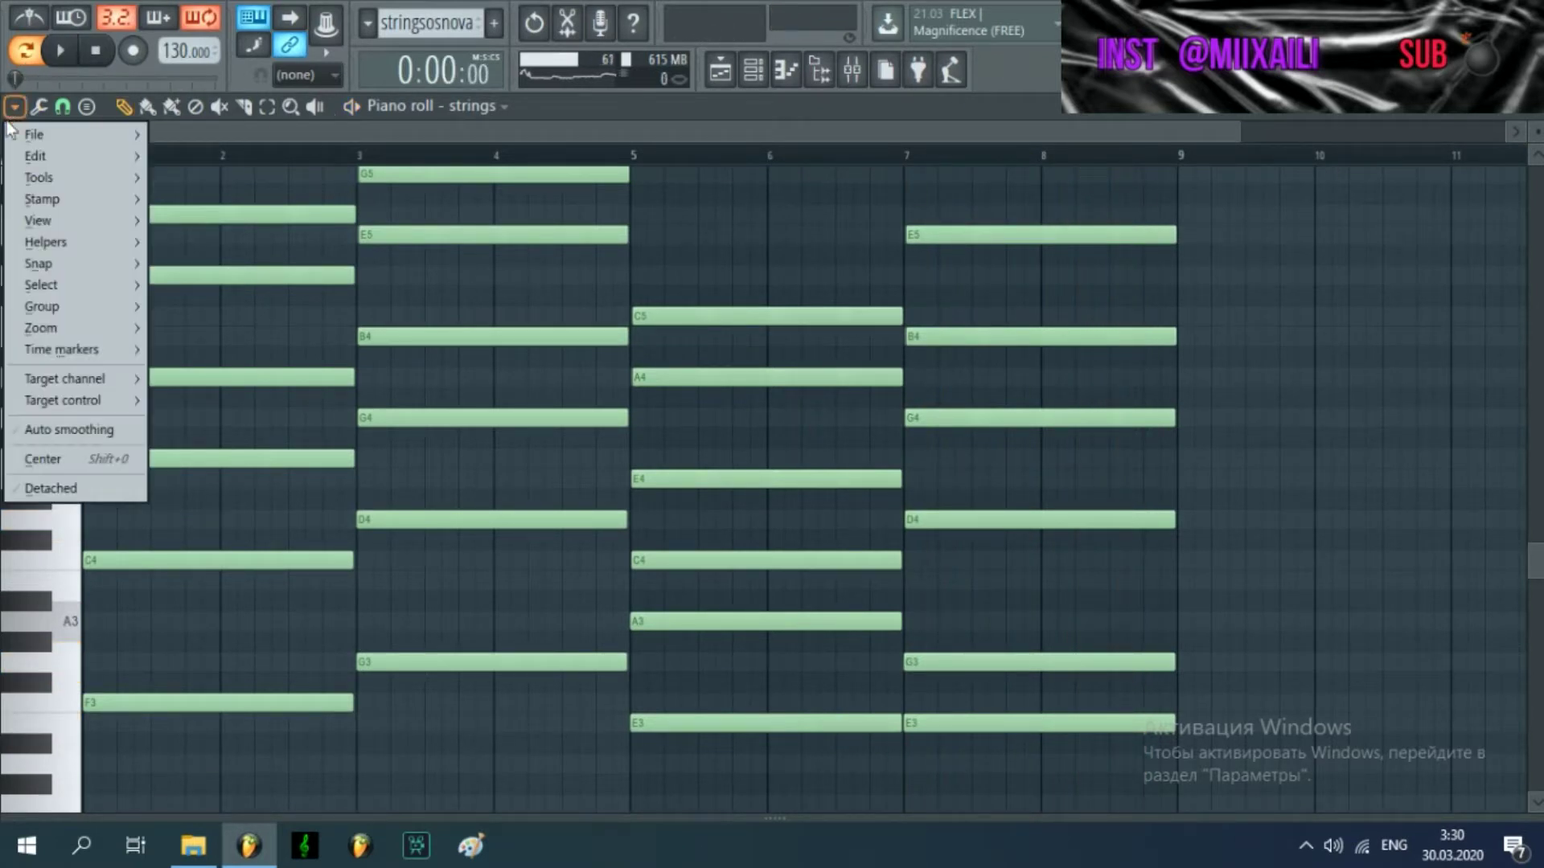
{"action": "mouse_move", "coordinate": [84, 245]}
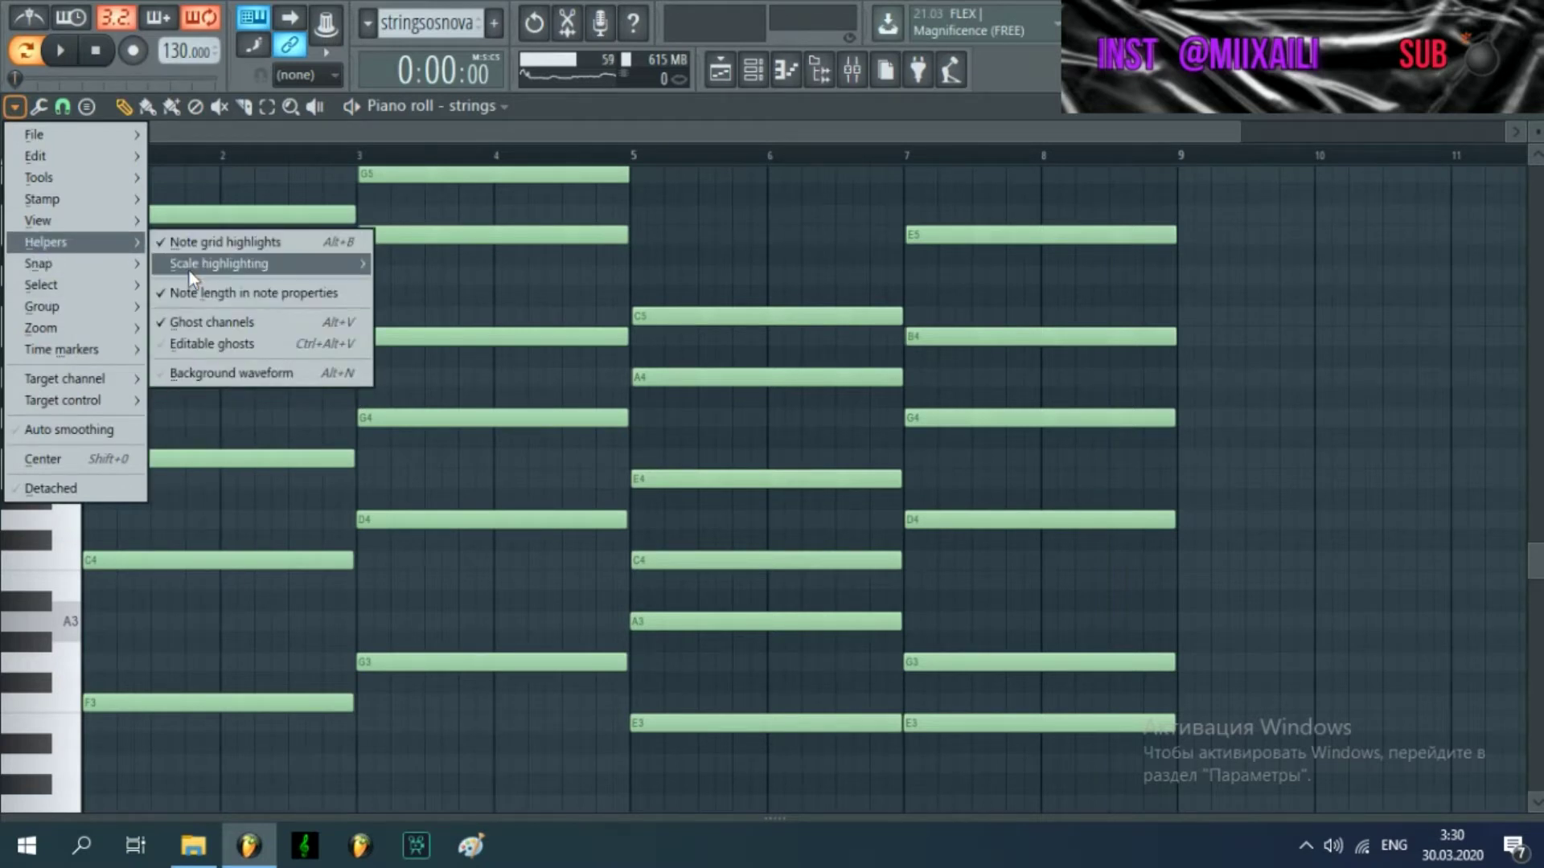
{"action": "mouse_move", "coordinate": [193, 276]}
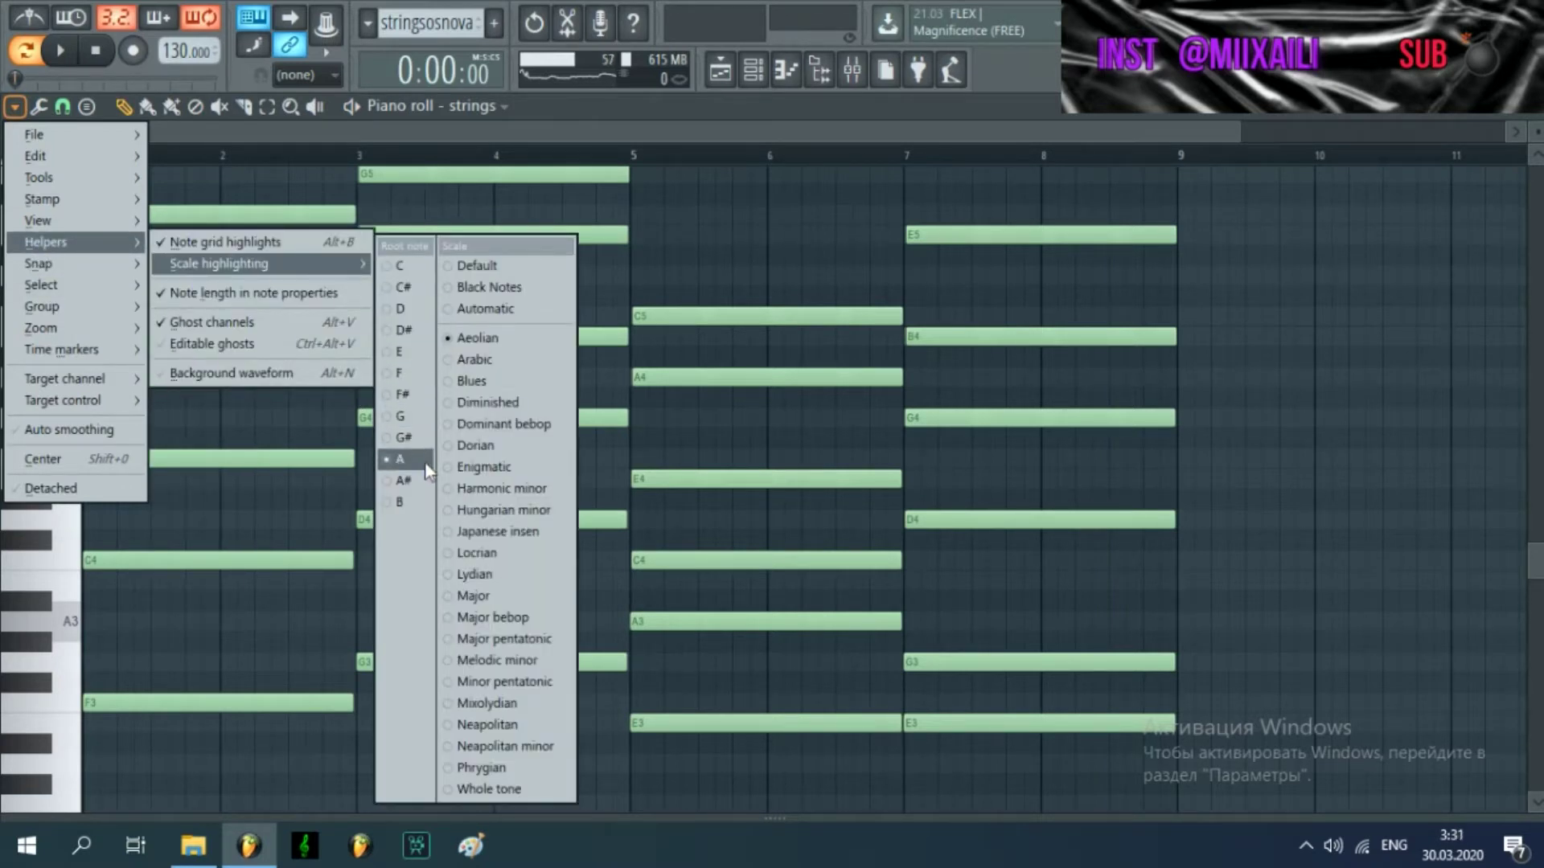
Bring back the channel rack and review the Xpand!2 layers used by the strings channel once more
{"action": "key", "text": "F6"}
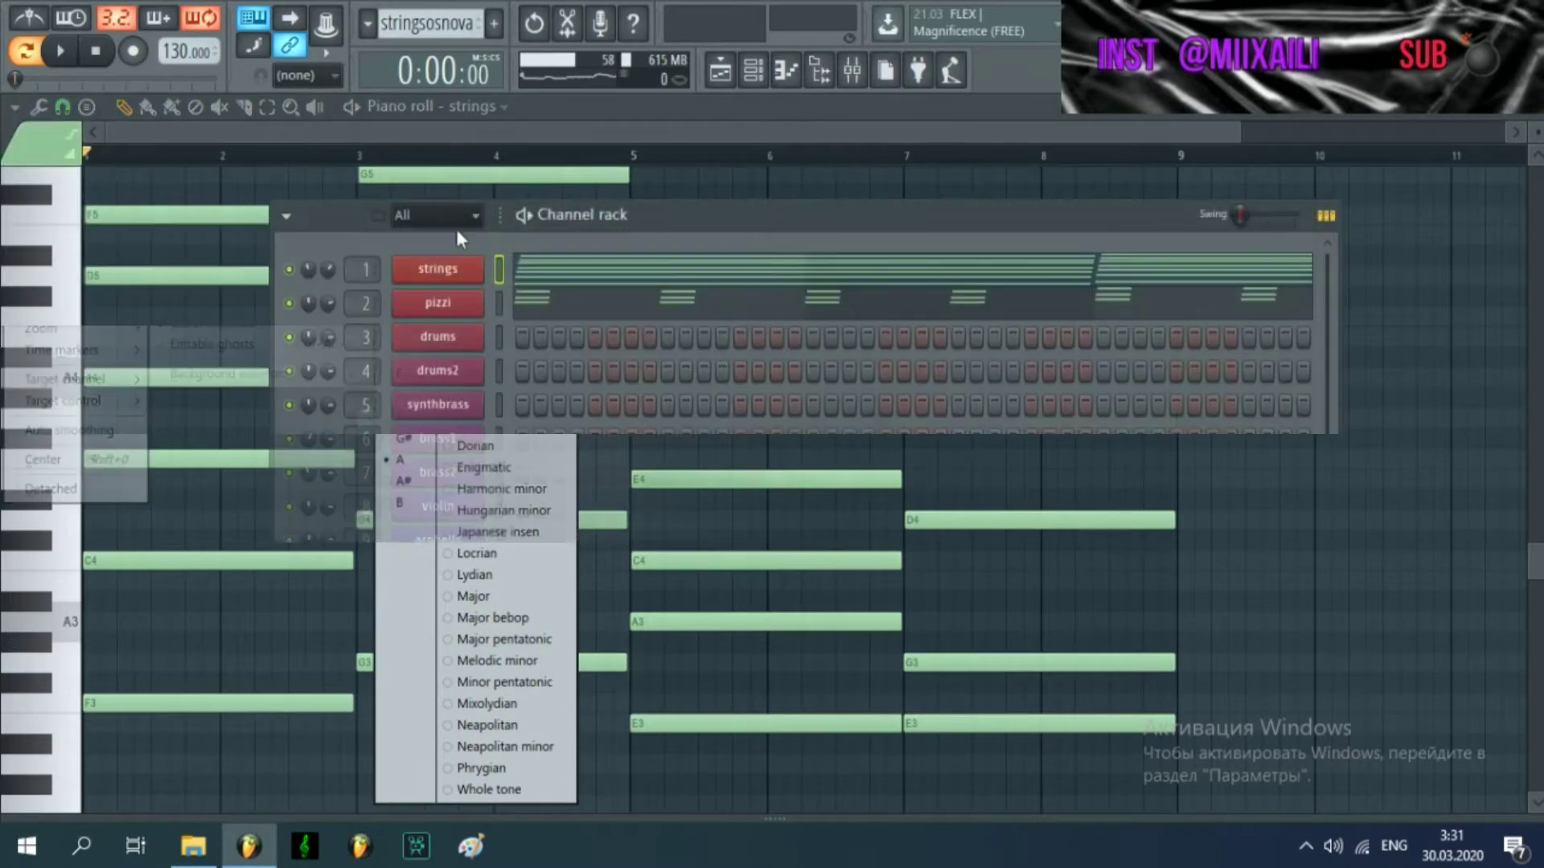
{"action": "left_click", "coordinate": [457, 265]}
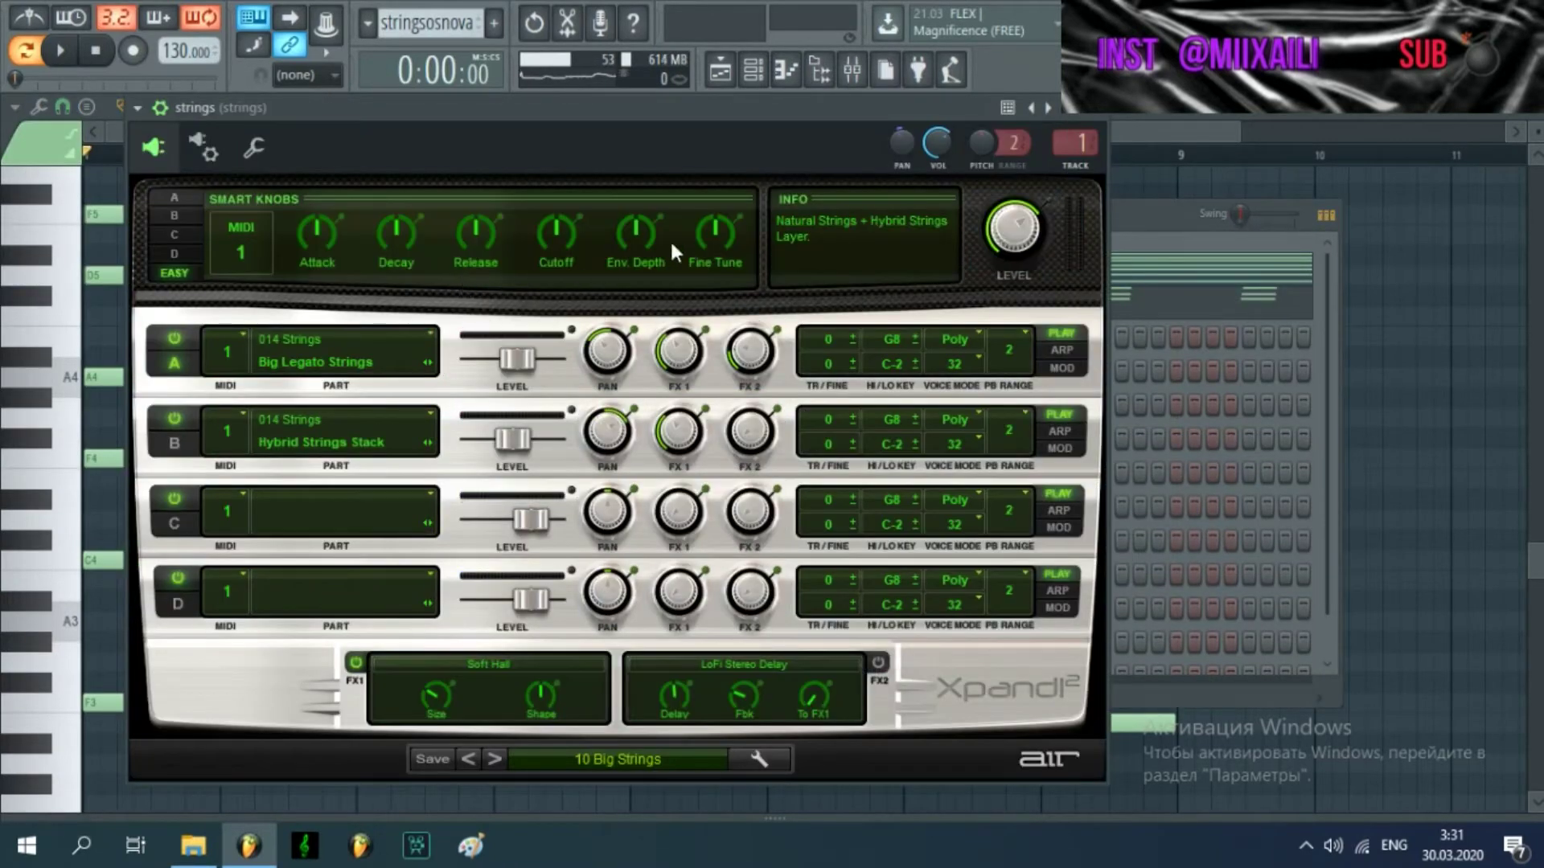
{"action": "left_click", "coordinate": [1102, 121]}
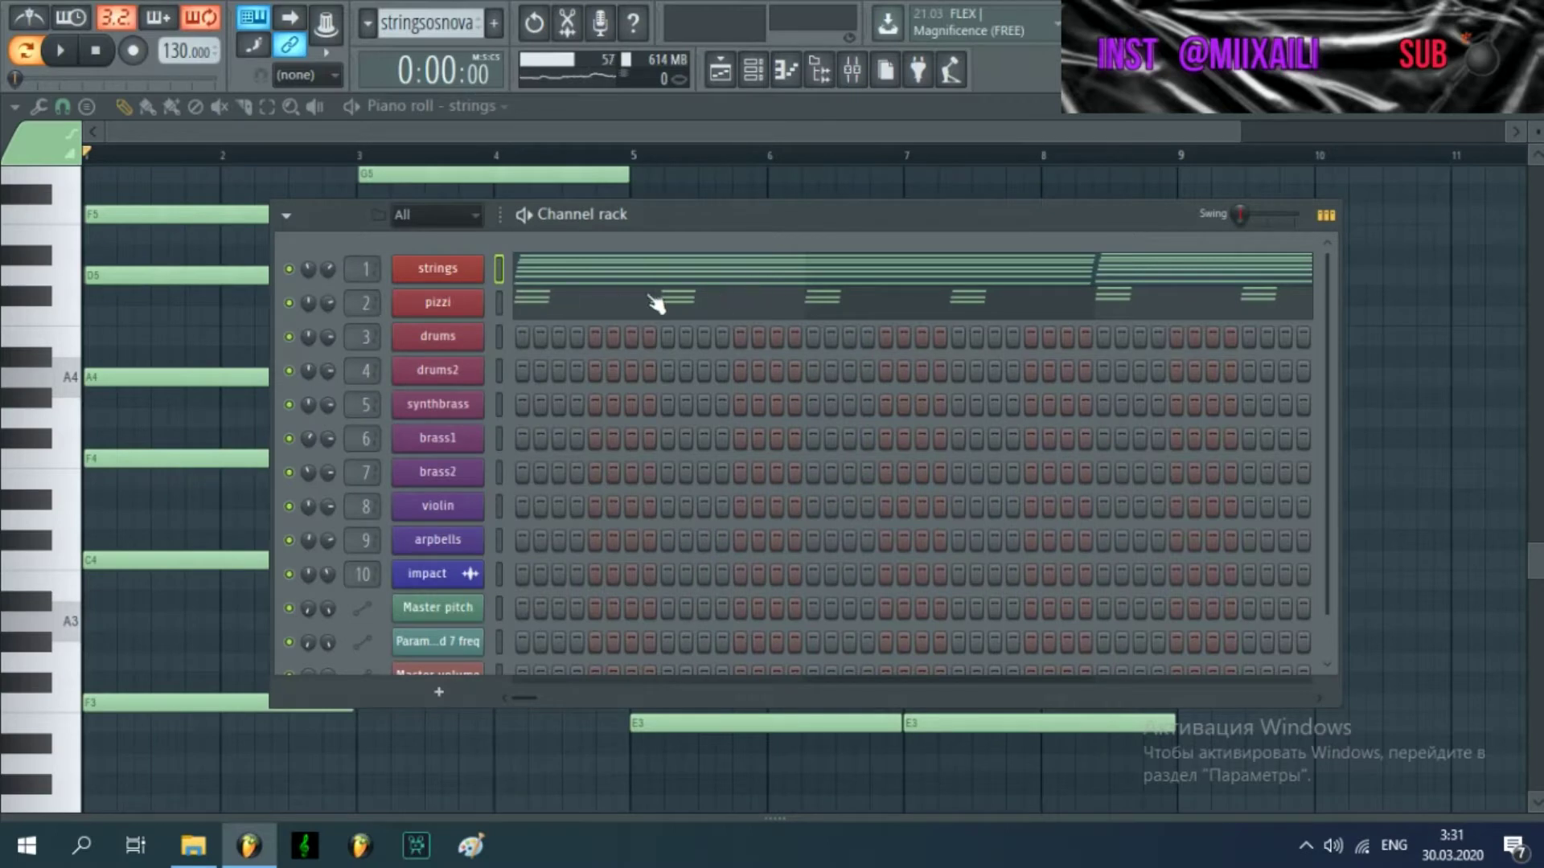
Inspect the pizzi channel's Xpand!2 settings and audition the channel in solo, reenabling all channels once playback is stopped
{"action": "left_click", "coordinate": [460, 309]}
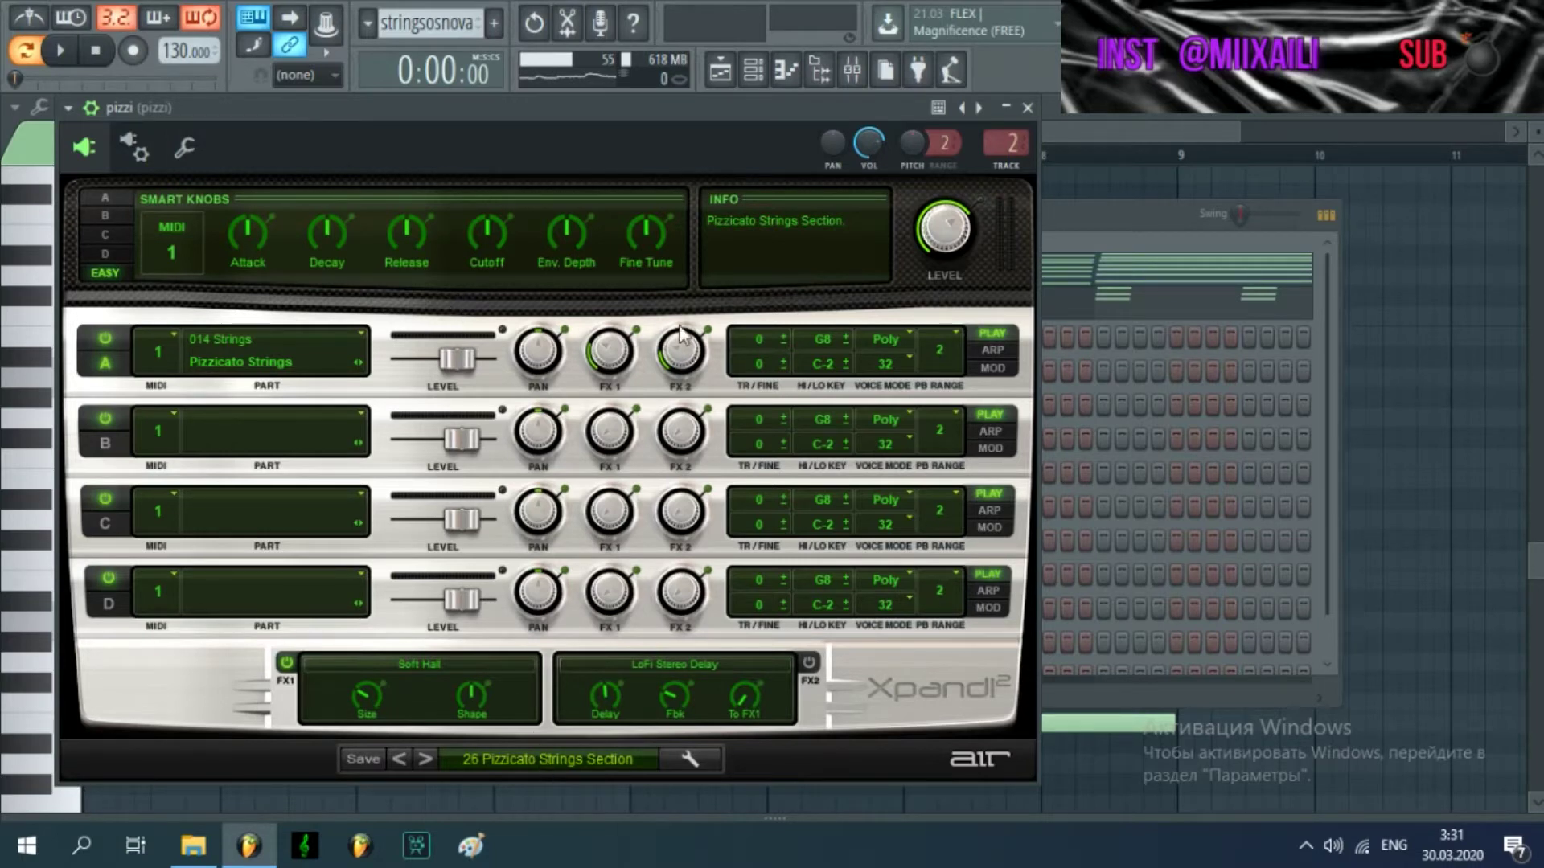
{"action": "left_click", "coordinate": [1029, 110]}
{"action": "right_click", "coordinate": [315, 318]}
{"action": "key", "text": "Escape"}
{"action": "key", "text": "space"}
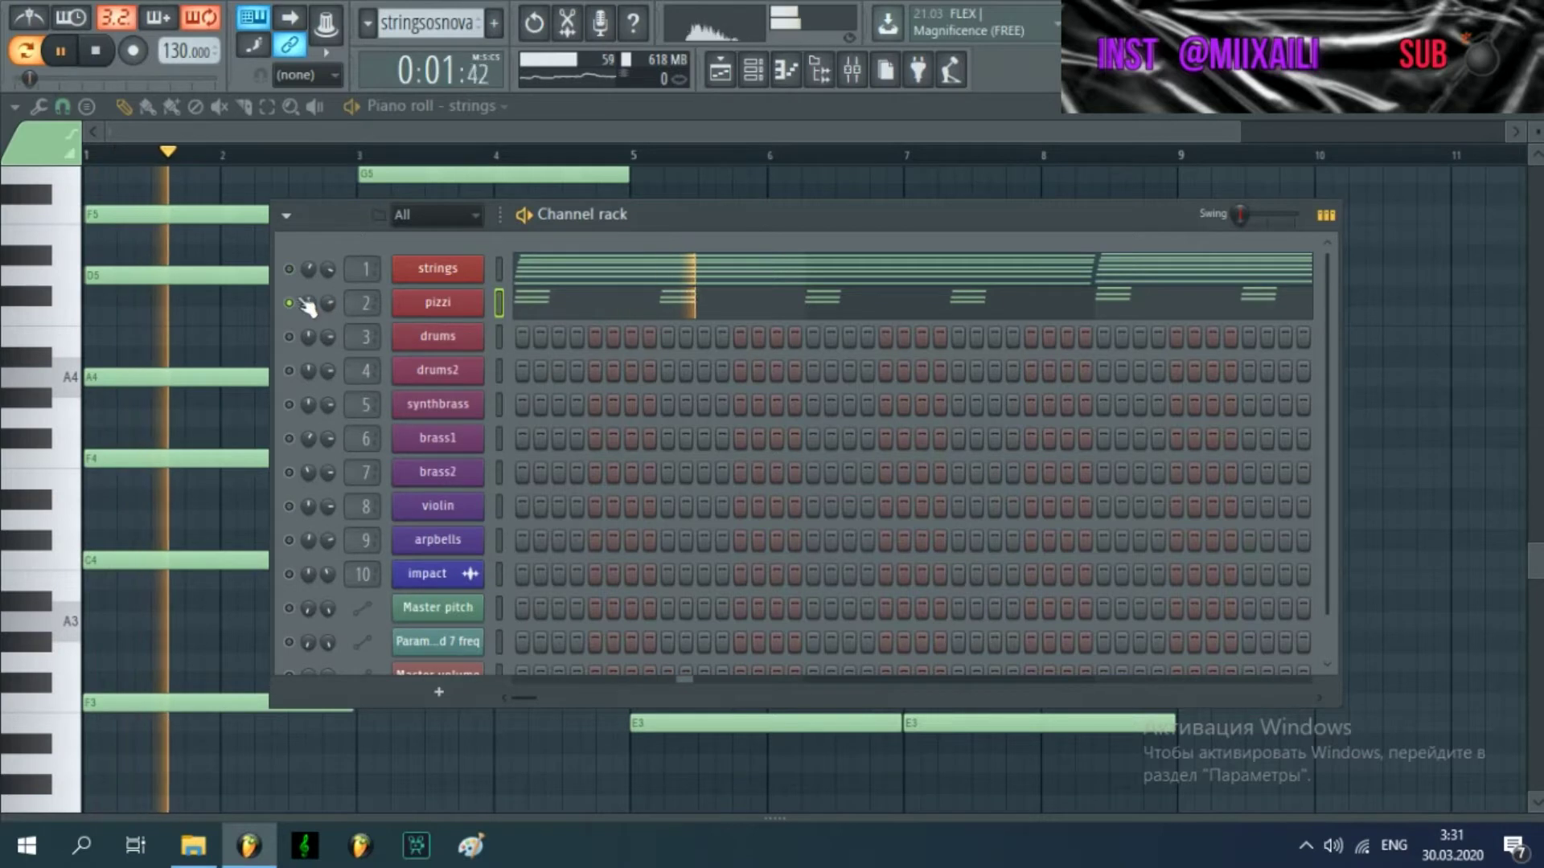
{"action": "right_click", "coordinate": [290, 303]}
{"action": "key", "text": "Escape"}
{"action": "key", "text": "space"}
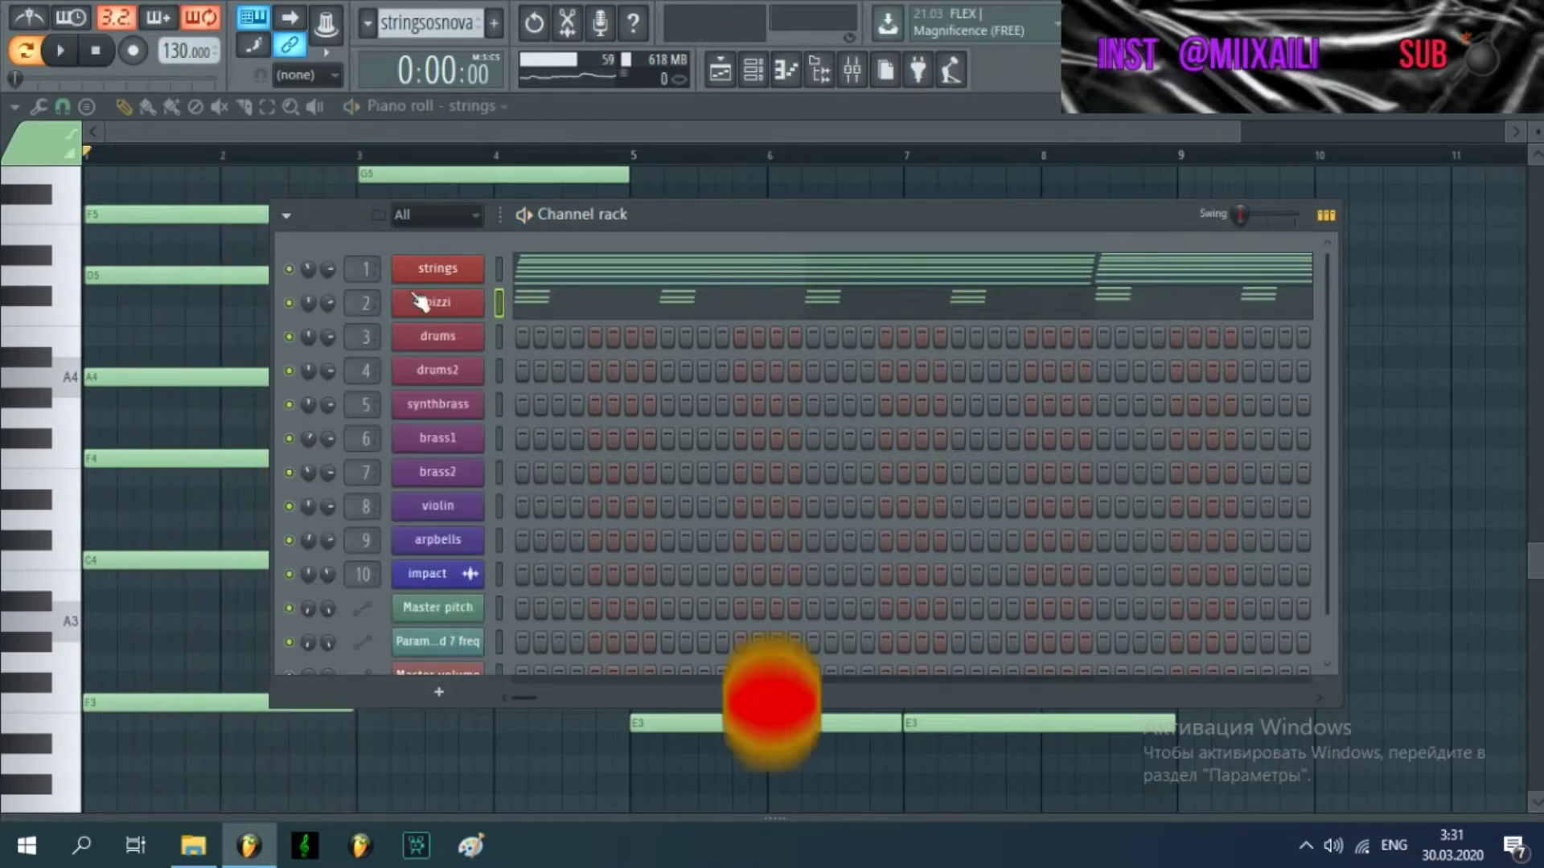
Enlarge the control lane of the strings piano roll and view the strumizer settings without applying them
{"action": "left_click", "coordinate": [373, 134]}
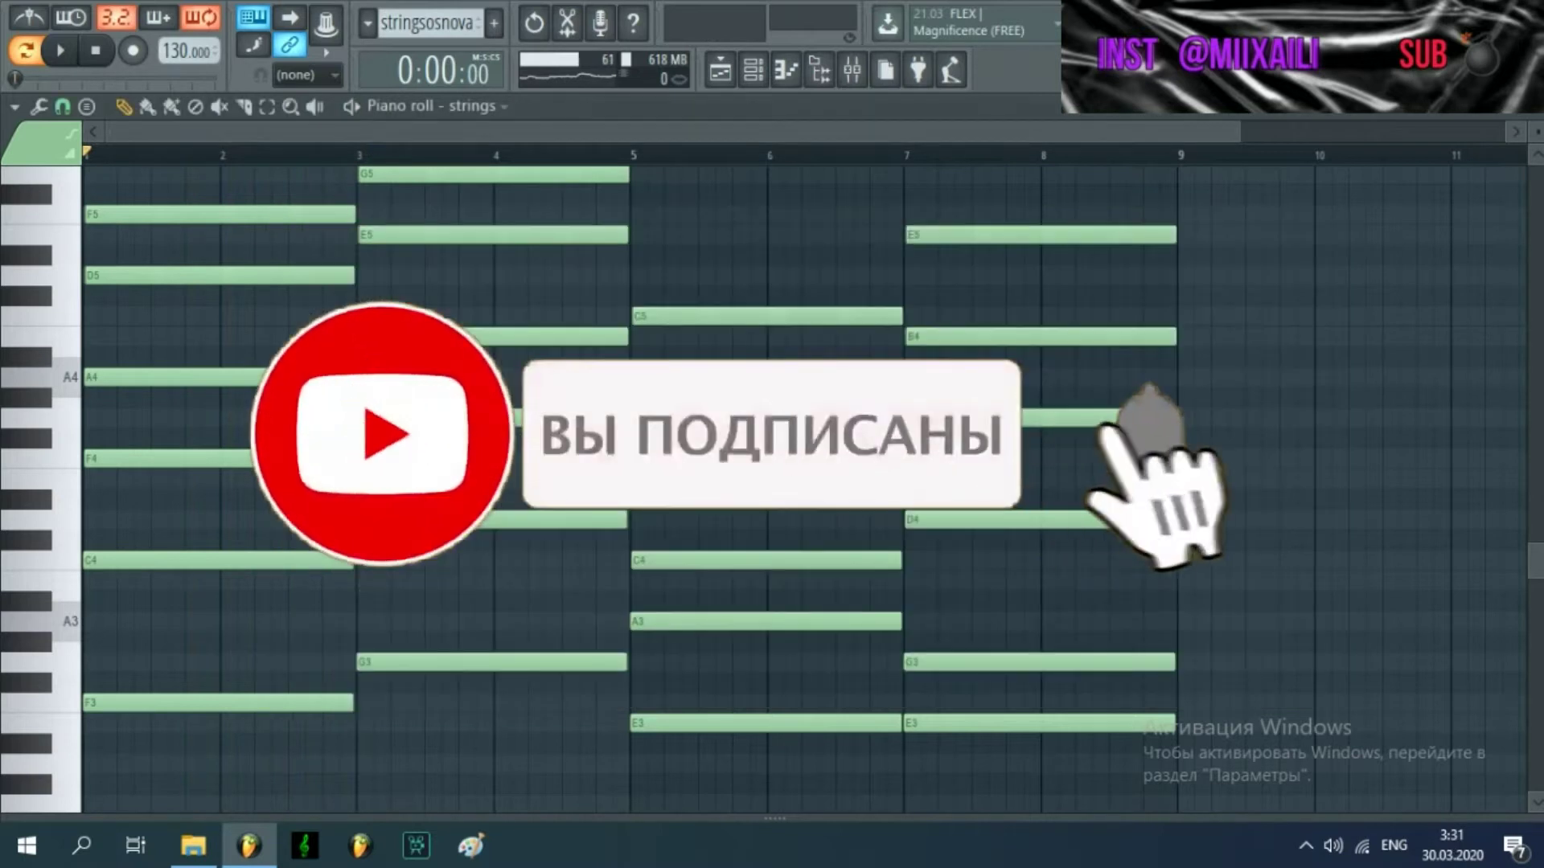
{"action": "left_click_drag", "start_coordinate": [537, 816], "coordinate": [537, 493]}
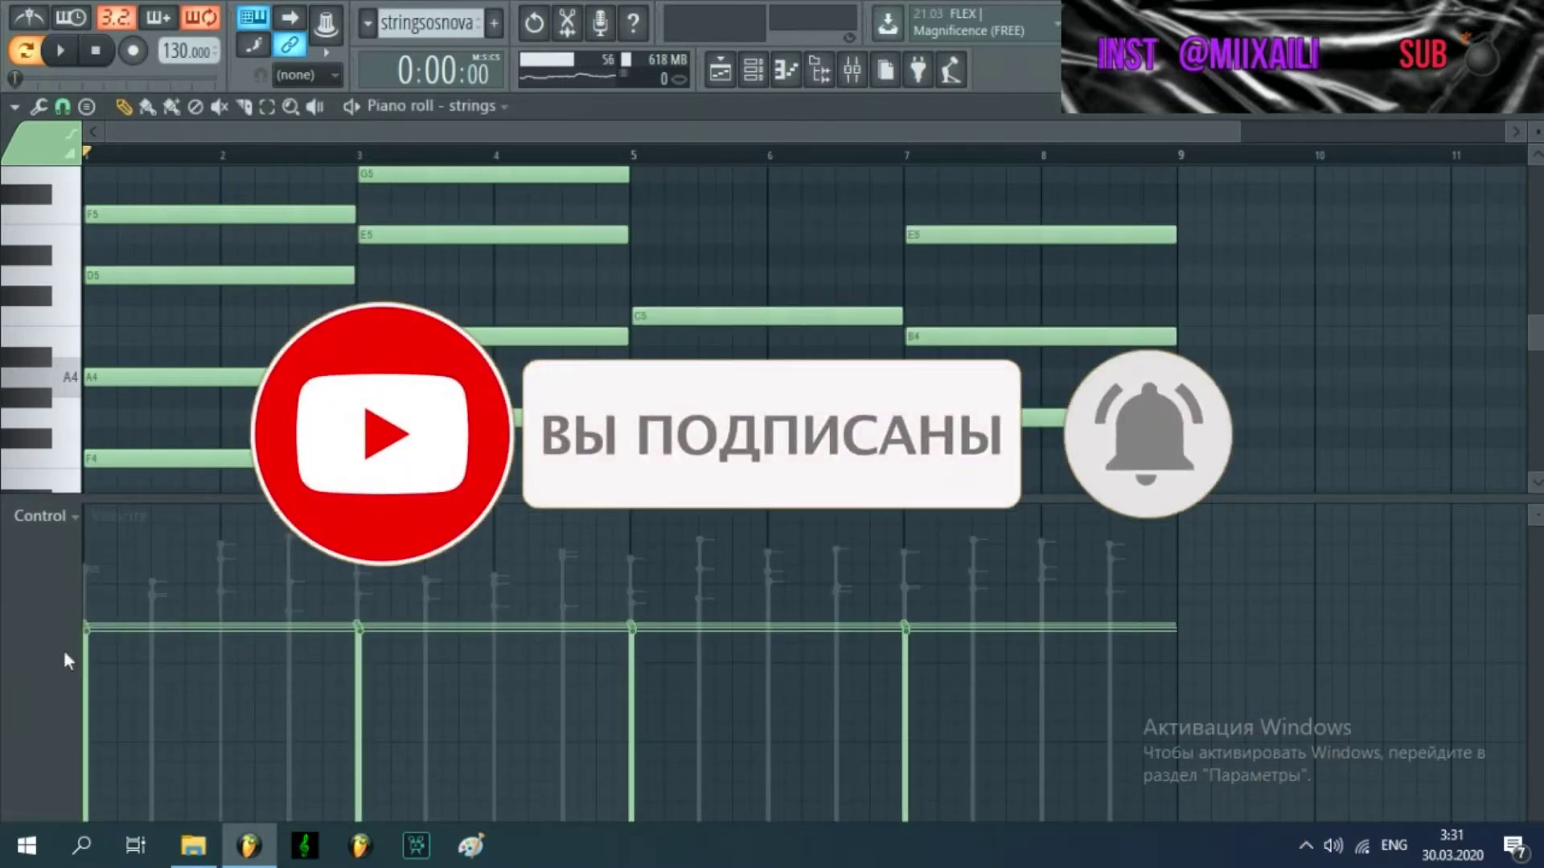
{"action": "key", "text": "alt+s"}
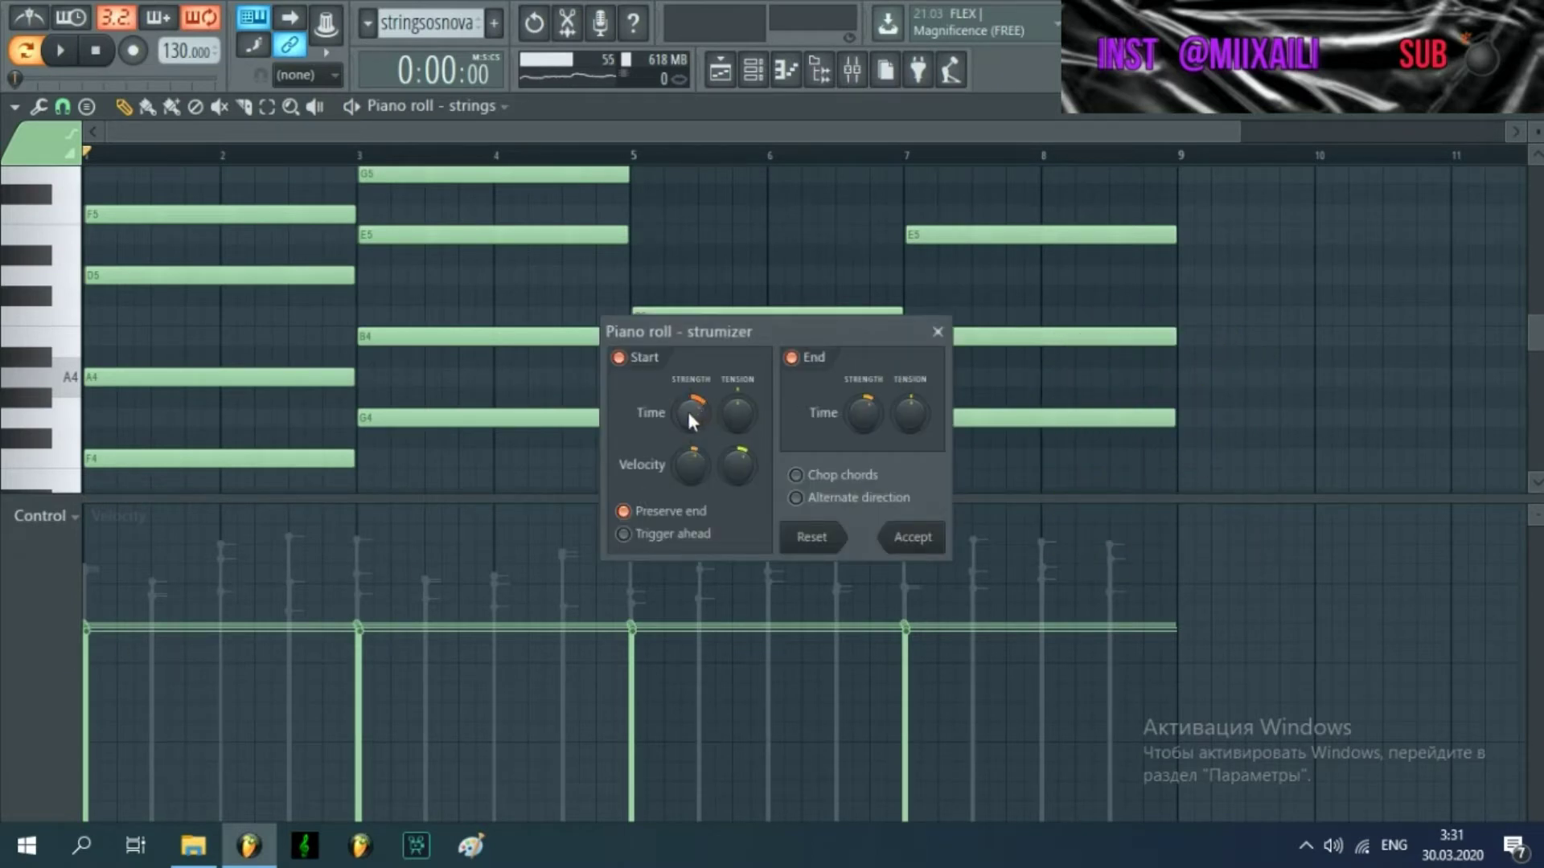
{"action": "left_click", "coordinate": [937, 332]}
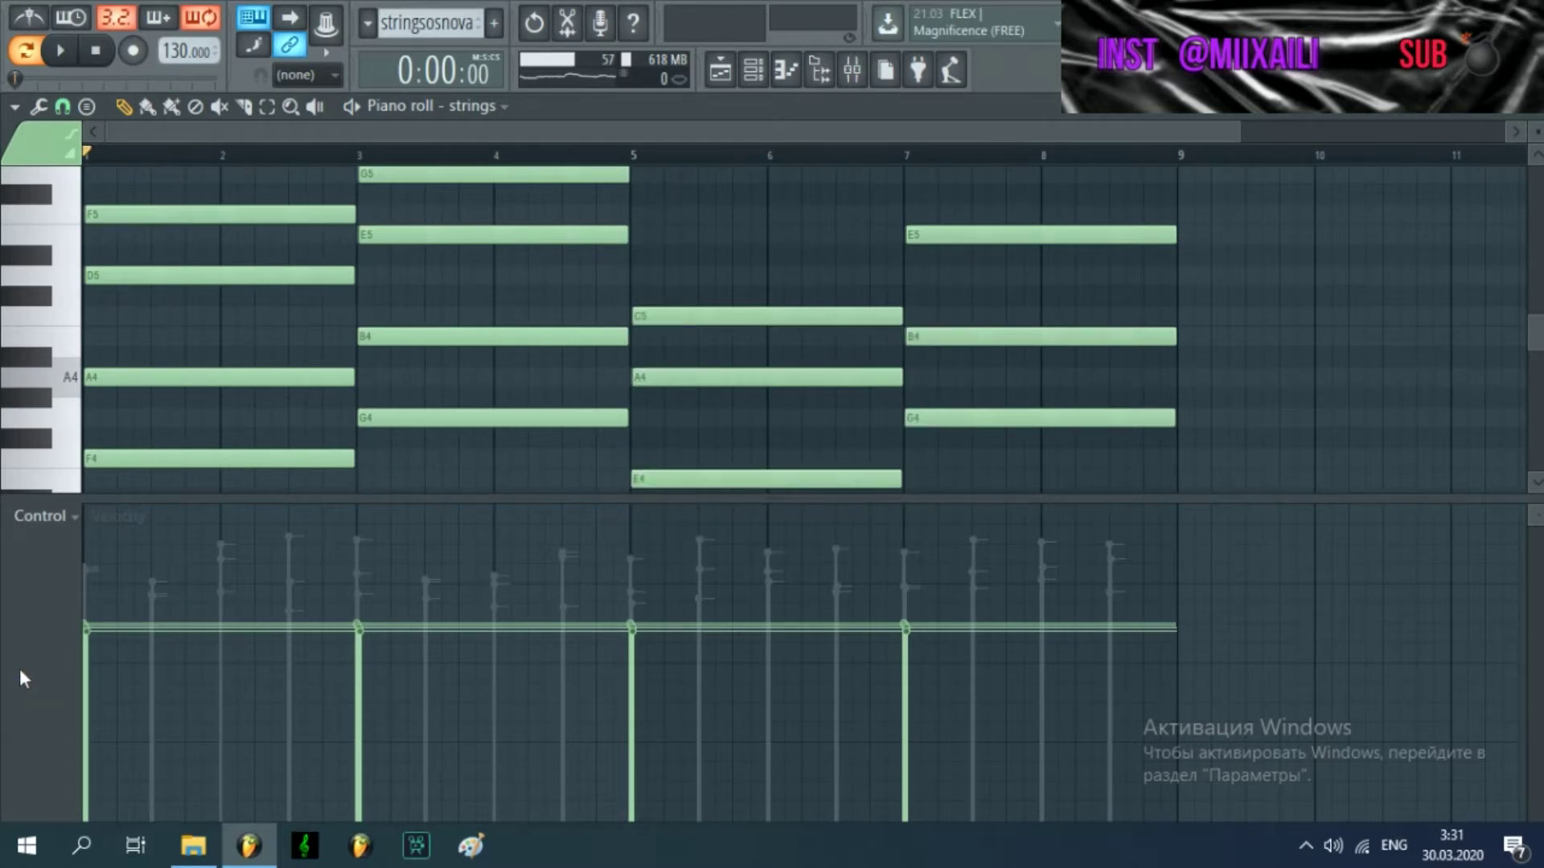
Show the strings' channel volume and channel panning automation in the control lane, and close the piano roll
{"action": "left_click", "coordinate": [42, 515]}
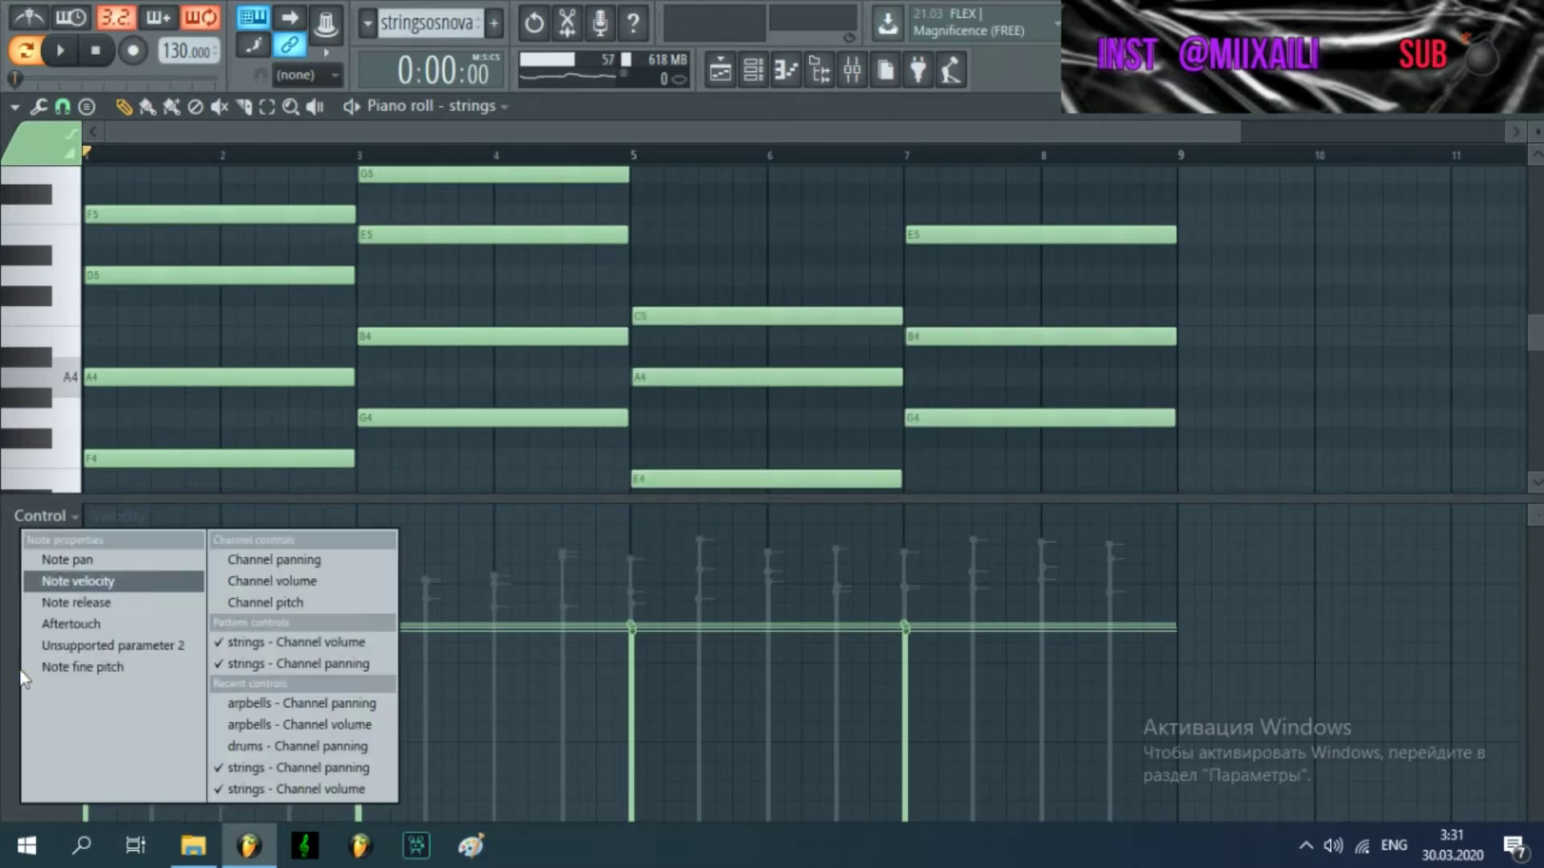
{"action": "left_click", "coordinate": [268, 580]}
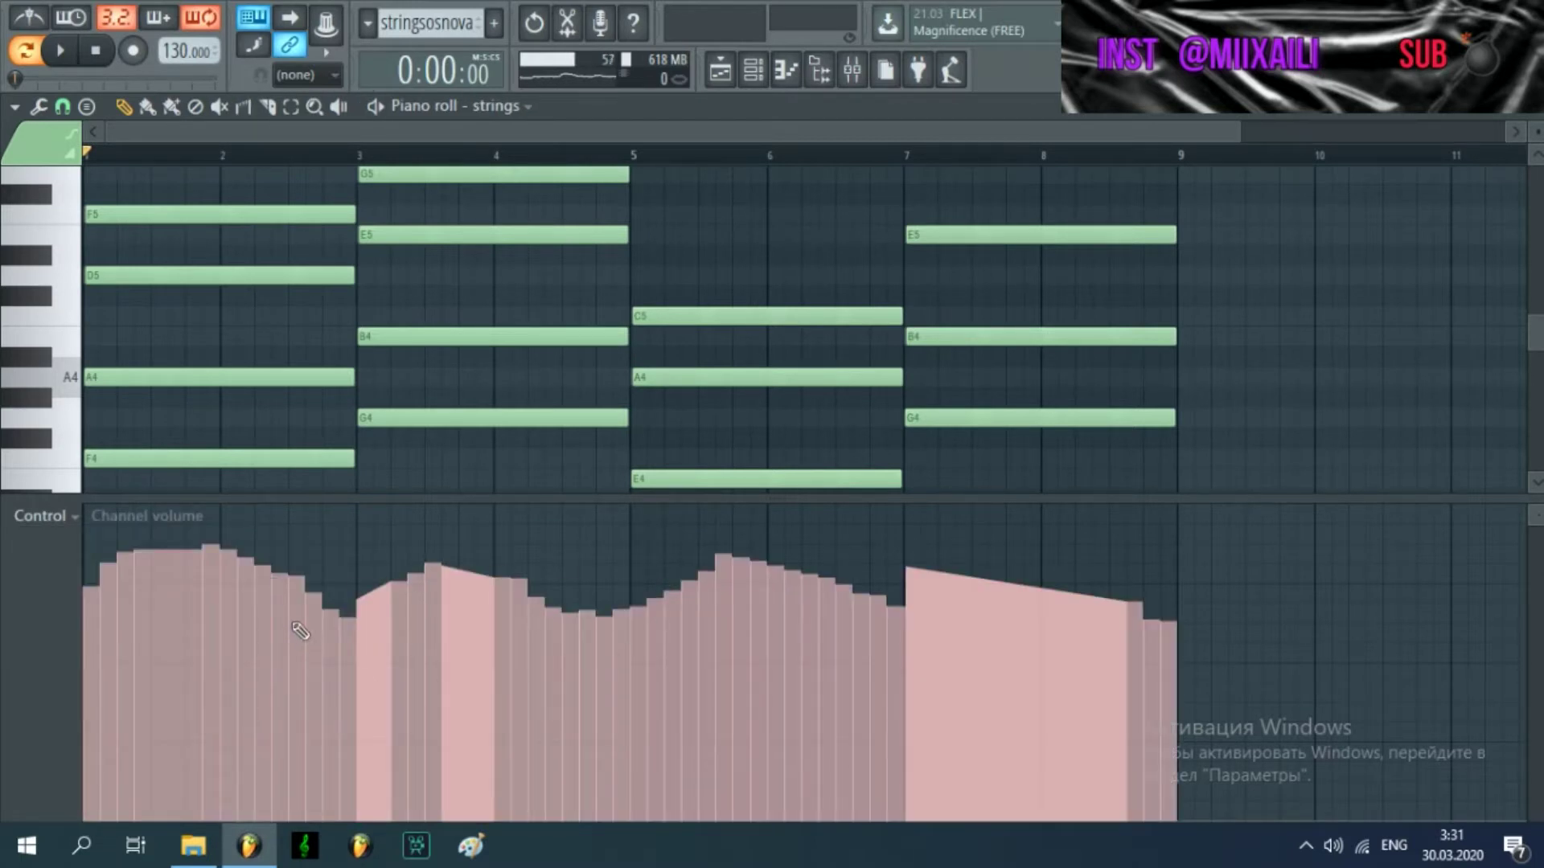
{"action": "left_click", "coordinate": [31, 605]}
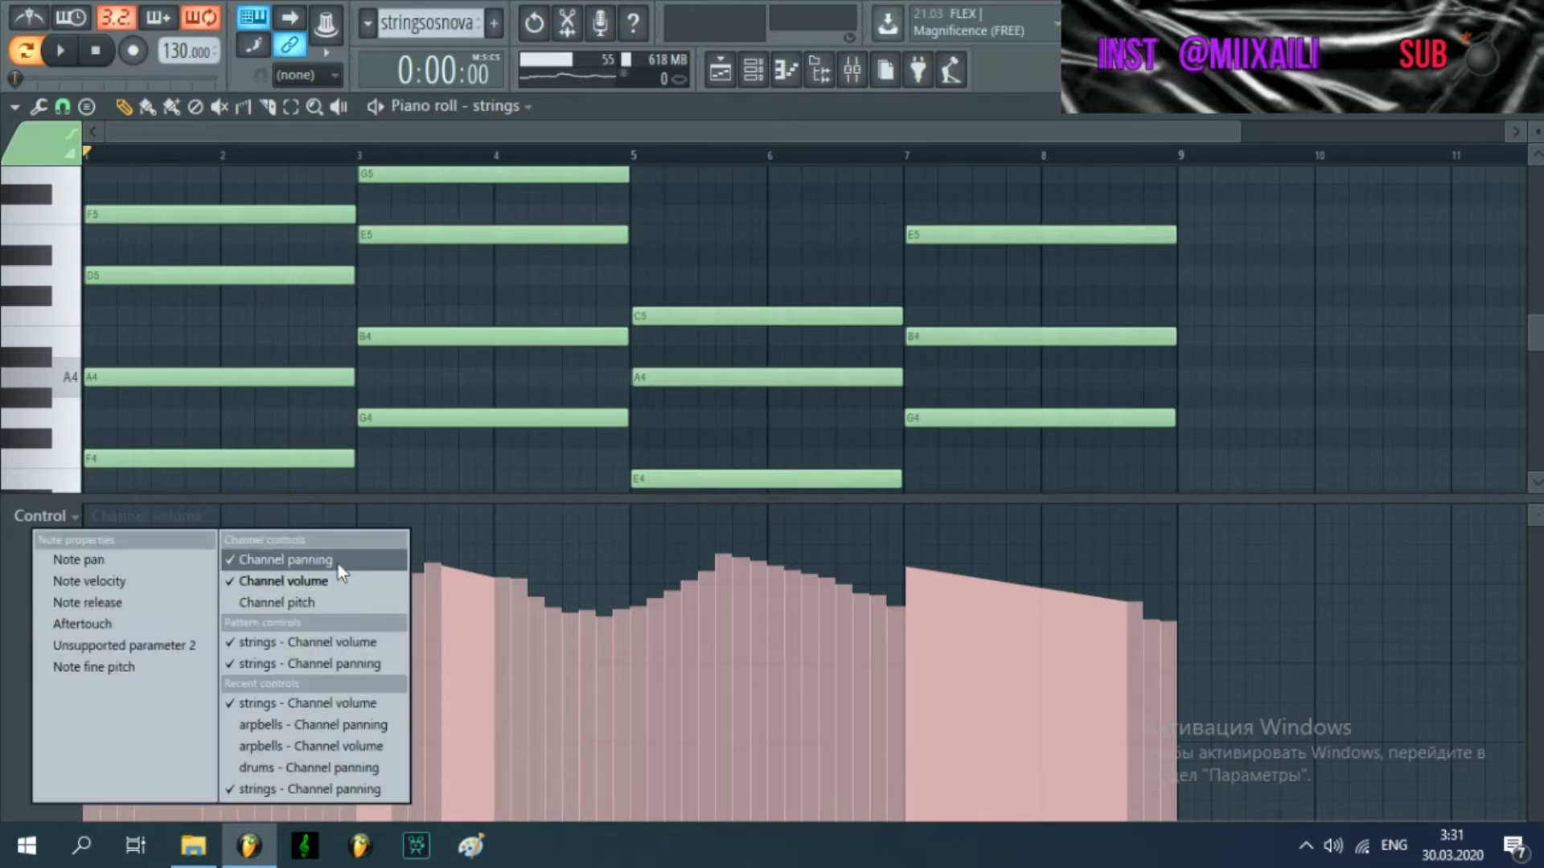
{"action": "left_click", "coordinate": [338, 557]}
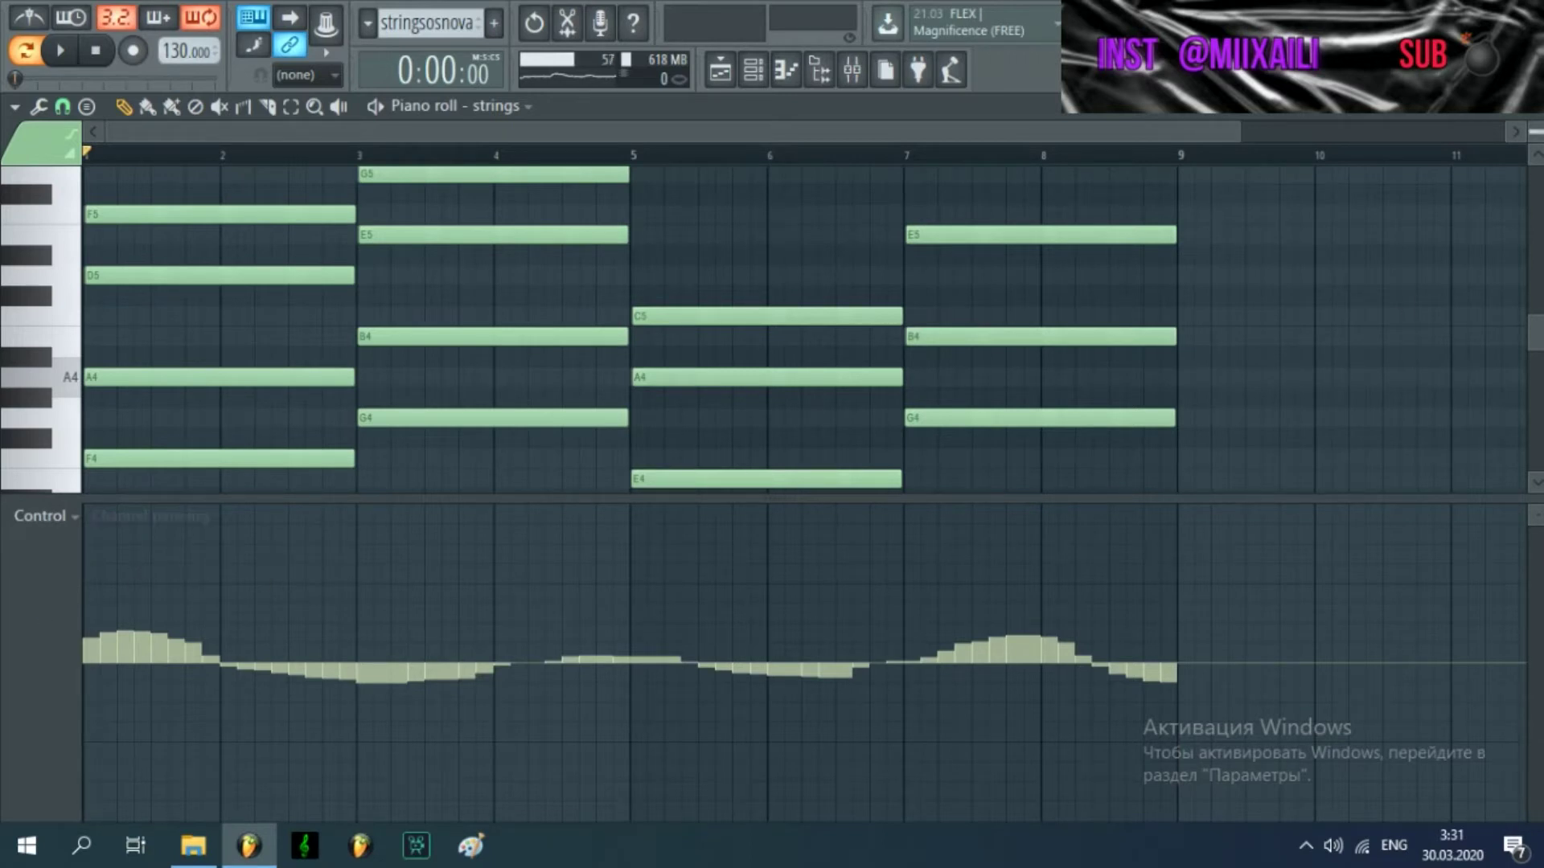
{"action": "left_click", "coordinate": [1531, 108]}
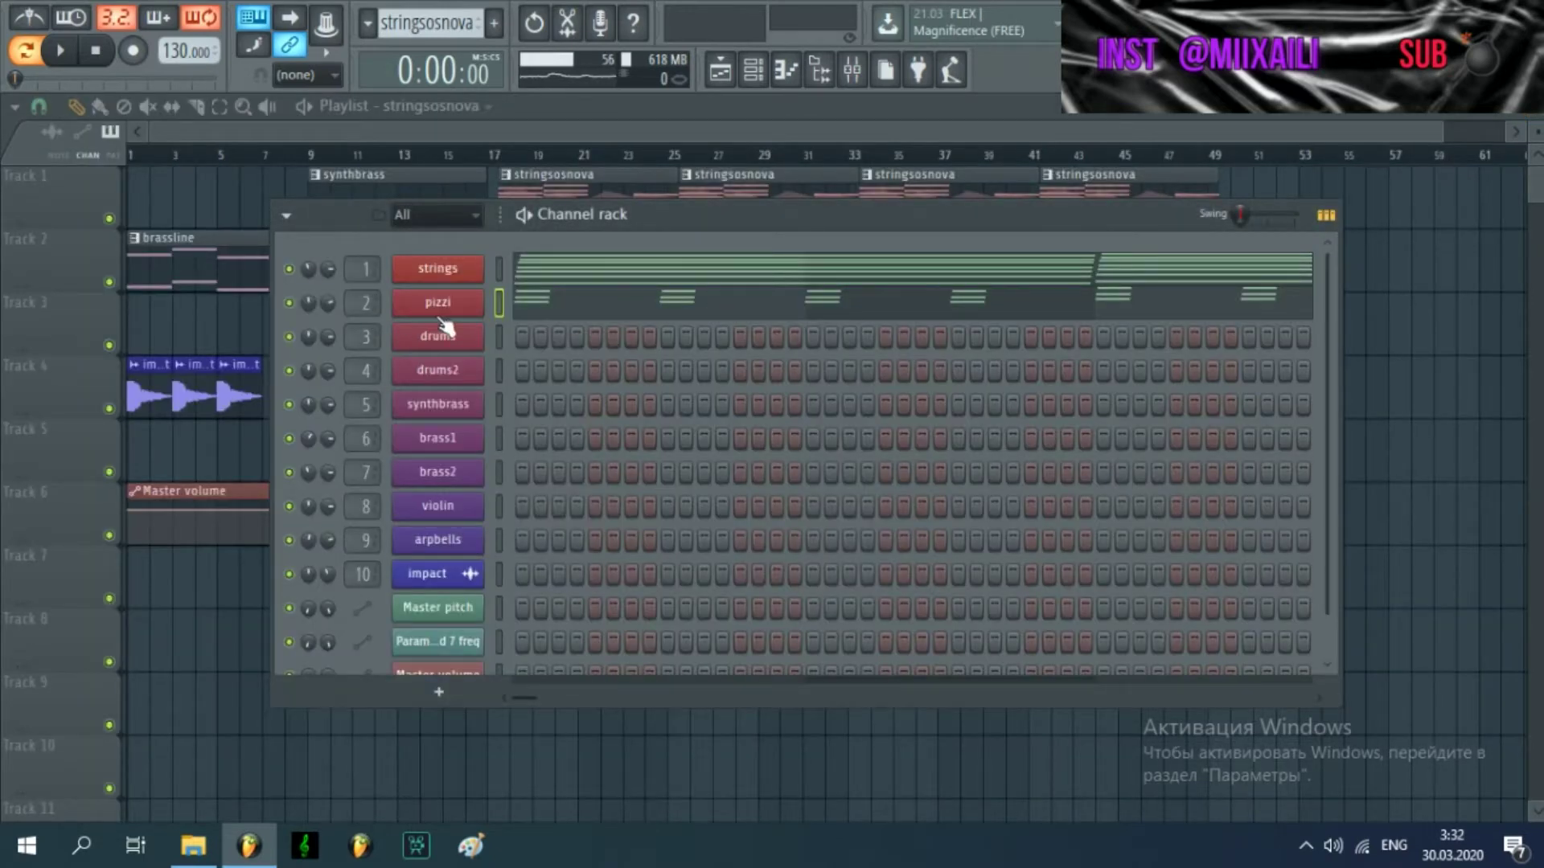
Open the pizzi channel's piano roll and view the randomizer's level settings without applying them
{"action": "left_click", "coordinate": [632, 303]}
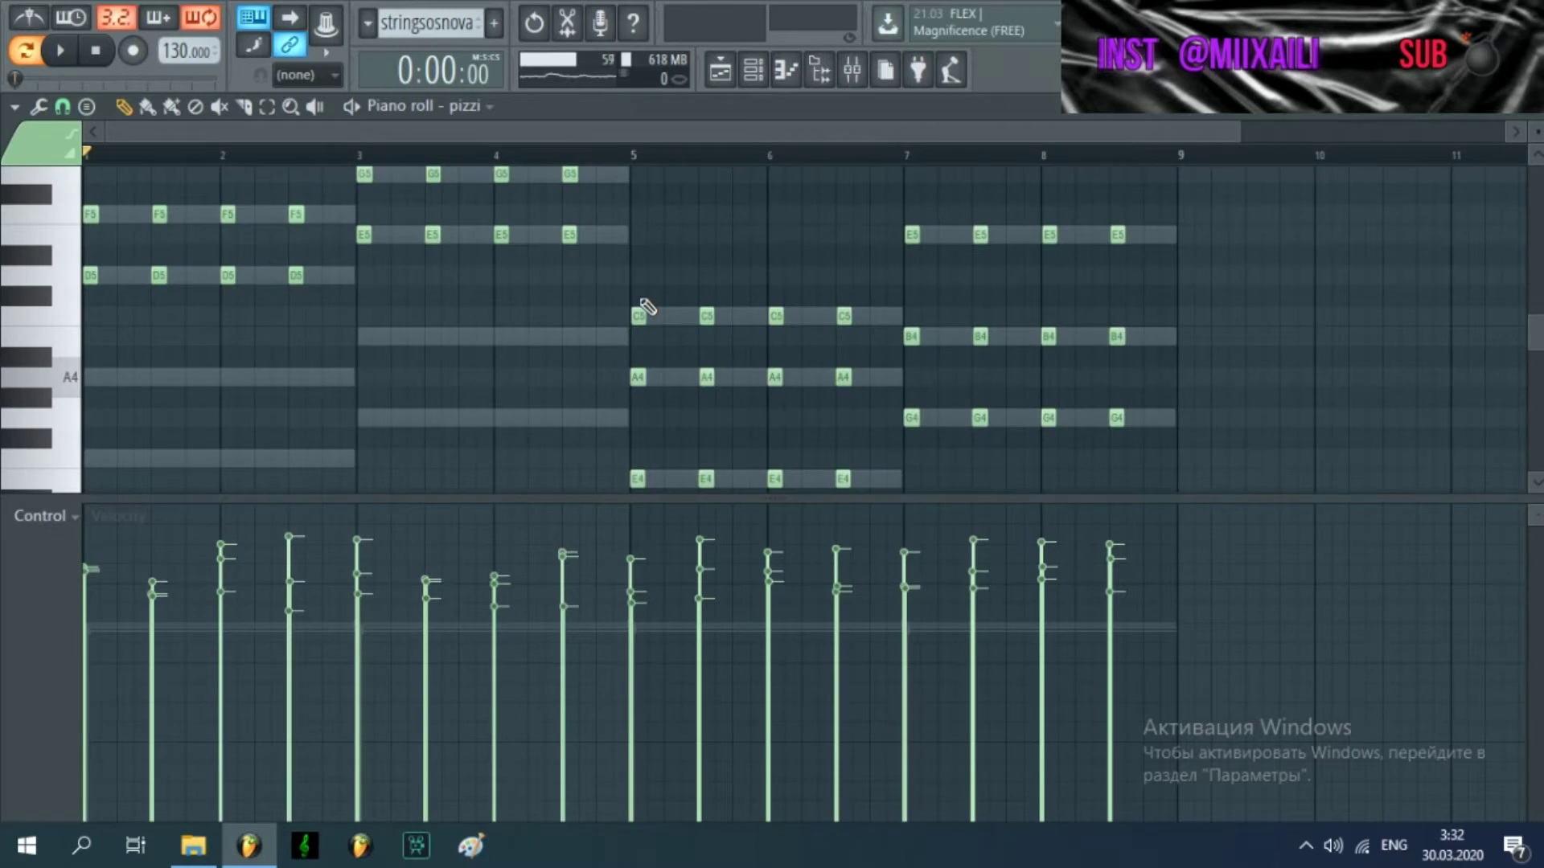
{"action": "key", "text": "alt+r"}
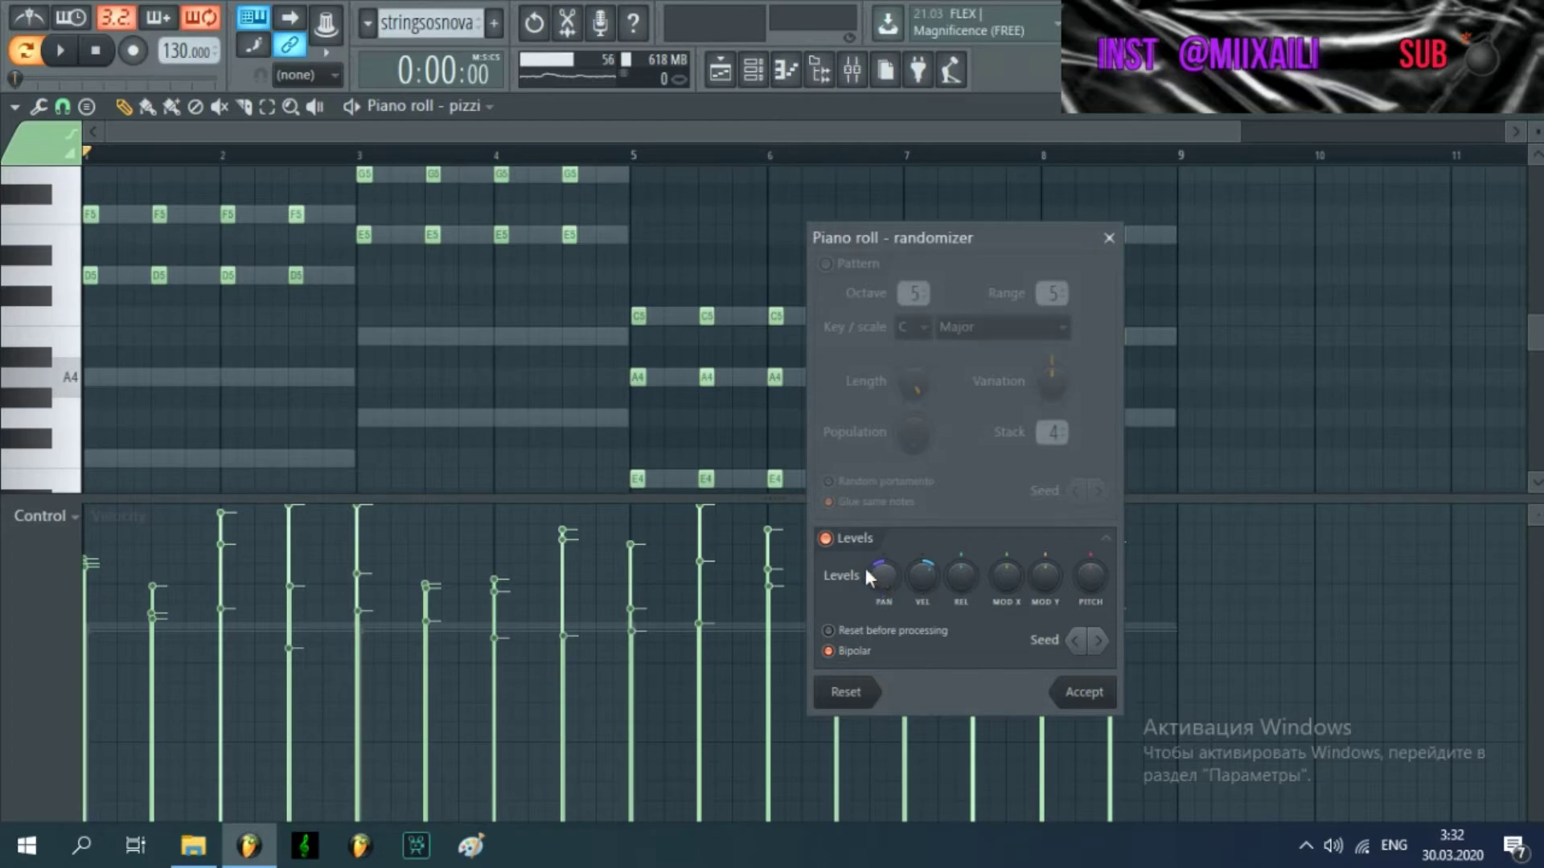
{"action": "left_click", "coordinate": [1109, 238]}
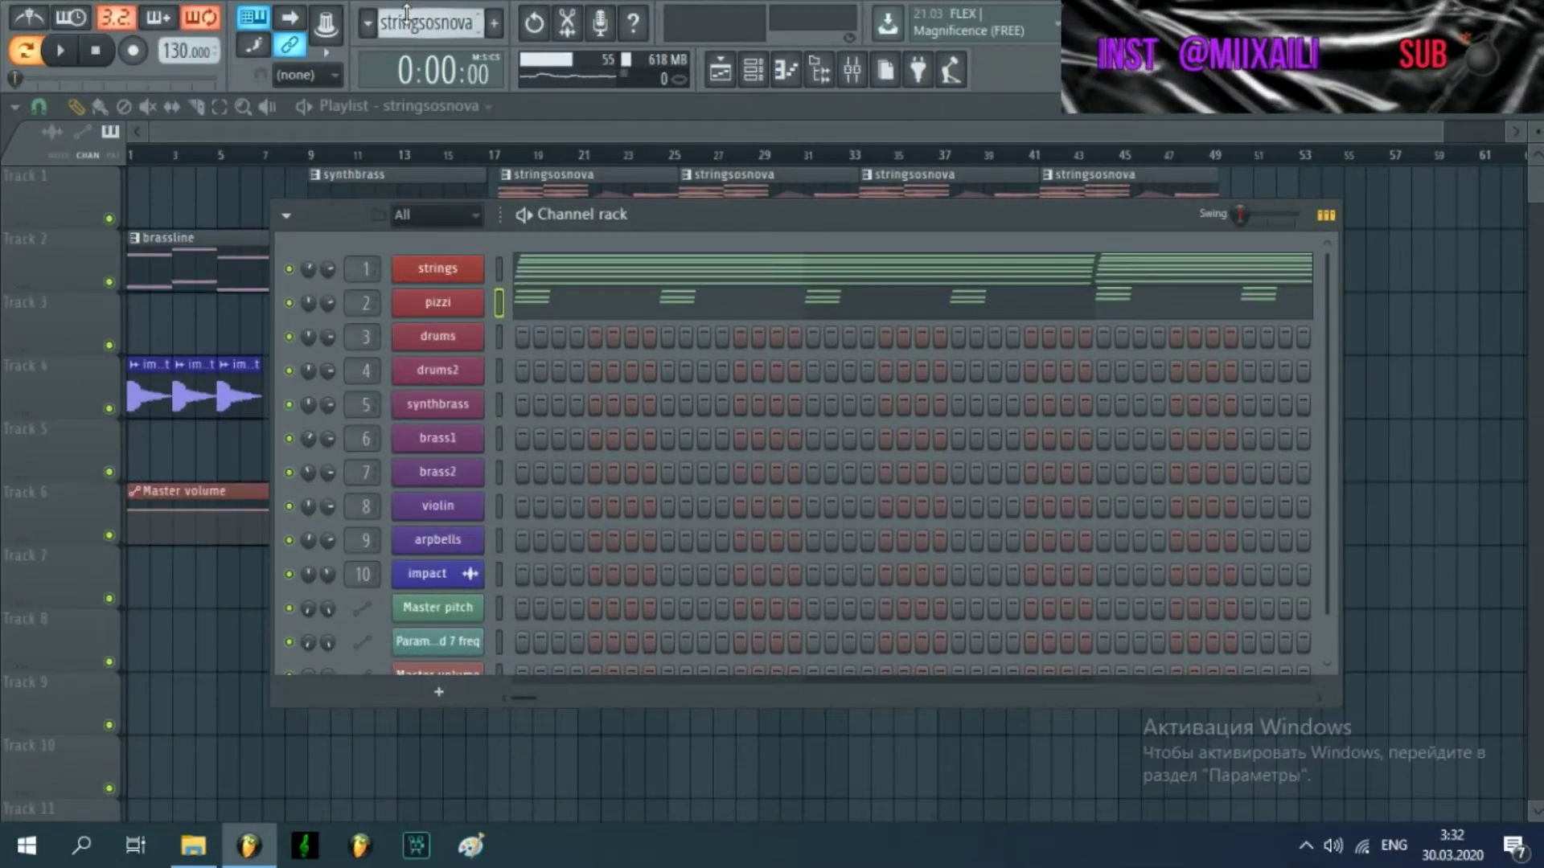
Play the brassline pattern and view the brass1 notes in the piano roll with a smaller control lane
{"action": "left_click_drag", "start_coordinate": [407, 13], "coordinate": [407, 23]}
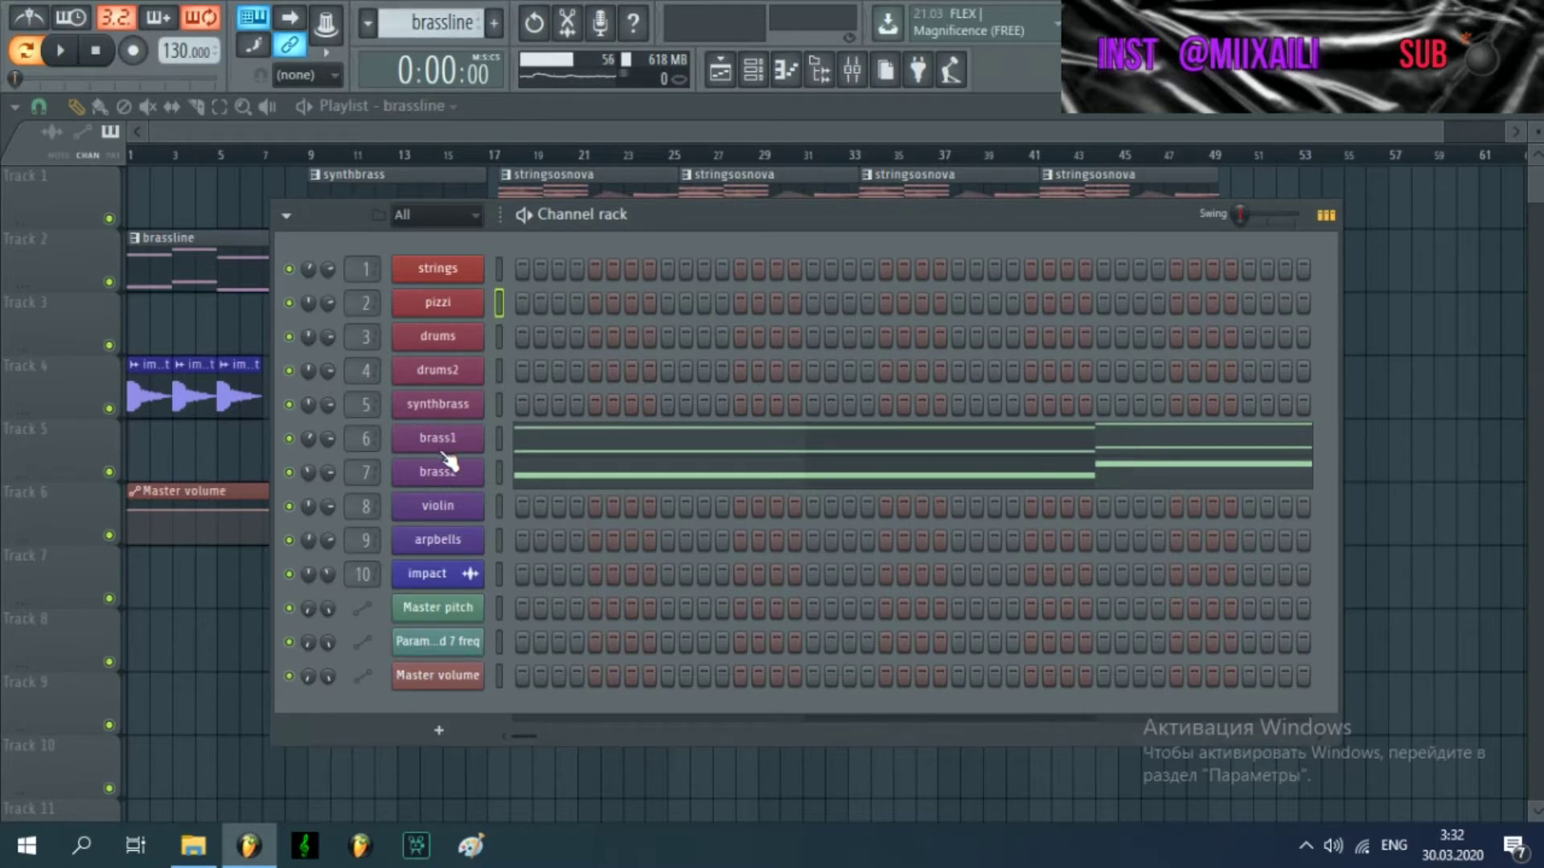
{"action": "left_click", "coordinate": [62, 52]}
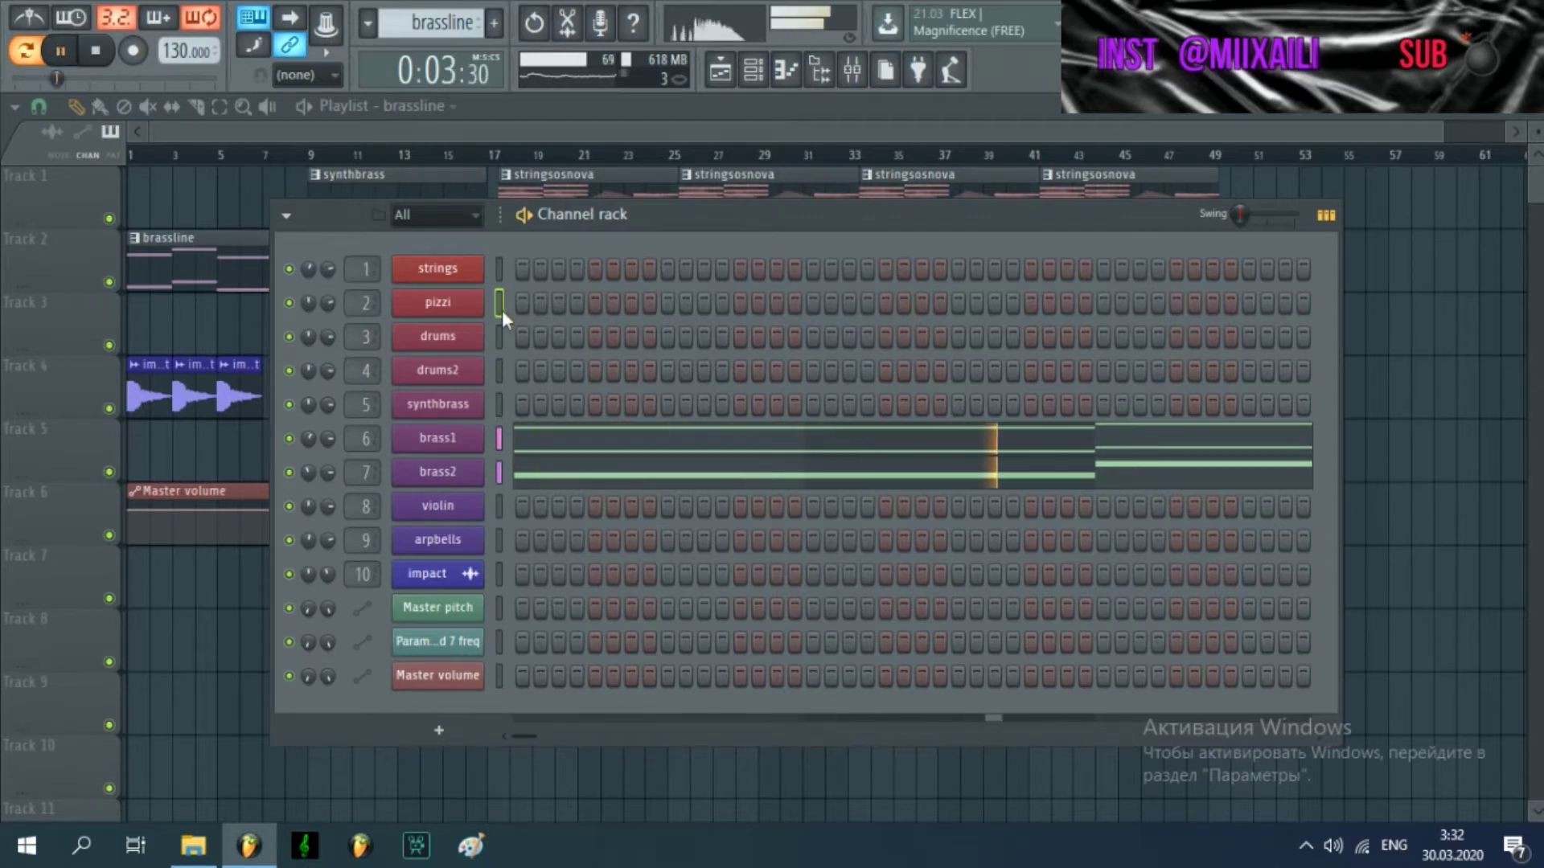
{"action": "left_click", "coordinate": [562, 437]}
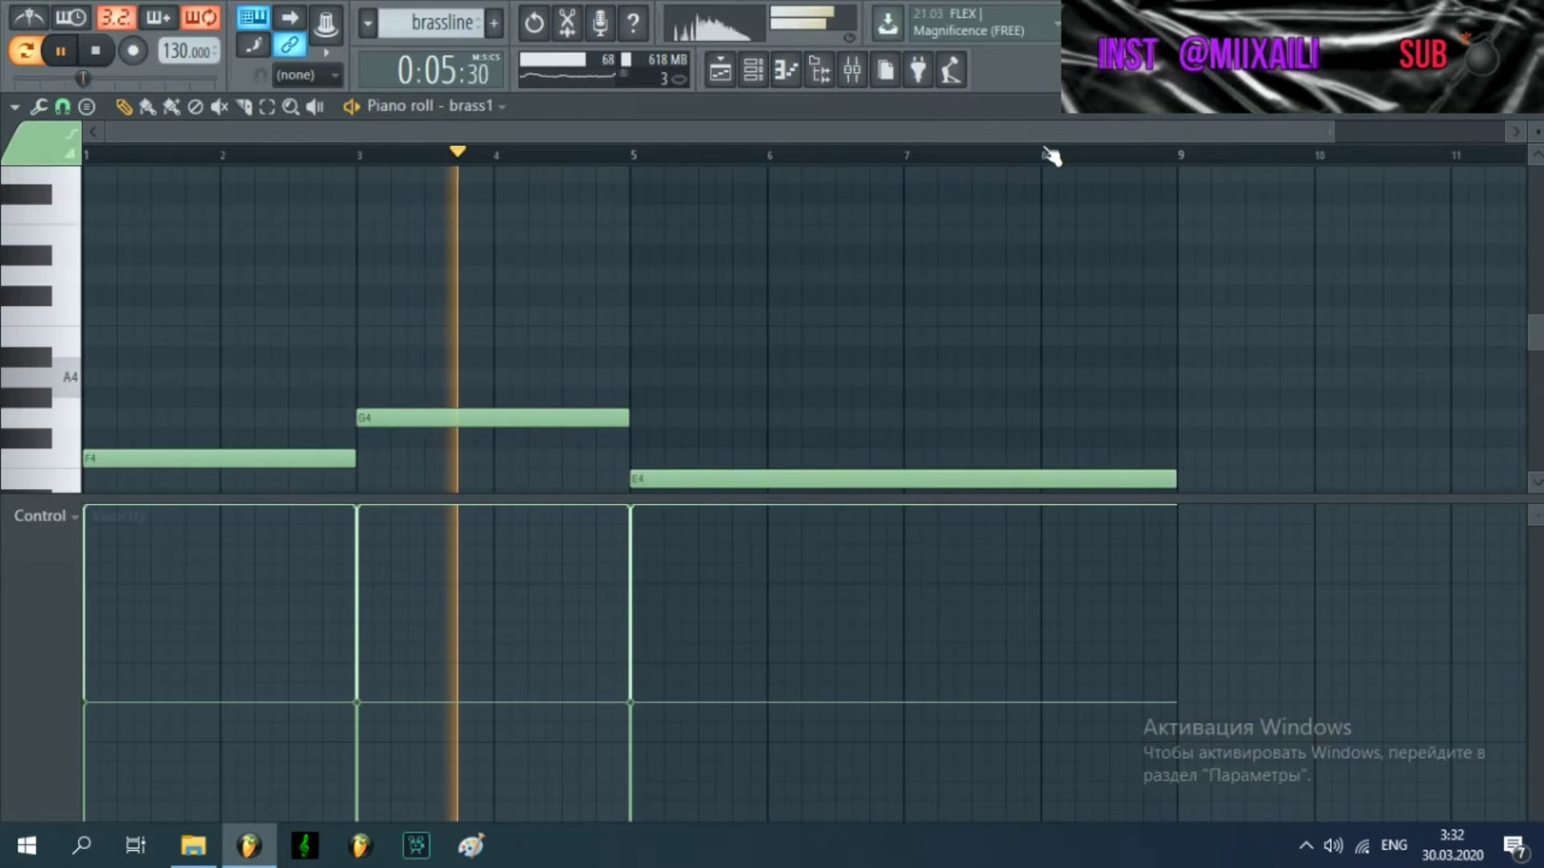
{"action": "left_click_drag", "start_coordinate": [1332, 130], "coordinate": [1418, 130]}
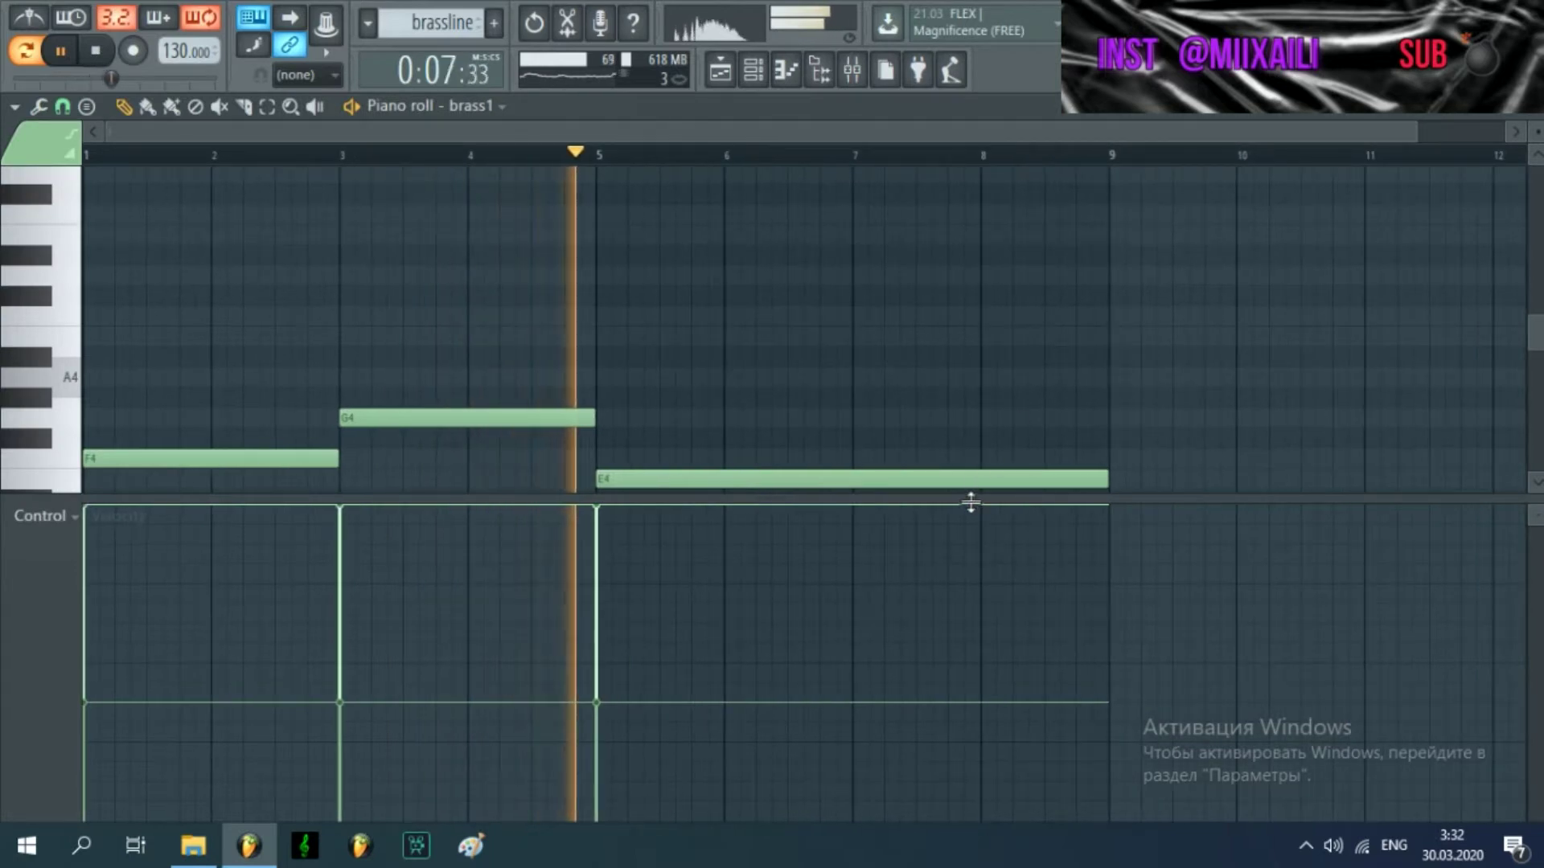
{"action": "left_click_drag", "start_coordinate": [968, 502], "coordinate": [978, 607]}
{"action": "scroll", "coordinate": [975, 579], "scroll_direction": "down", "scroll_amount": 5}
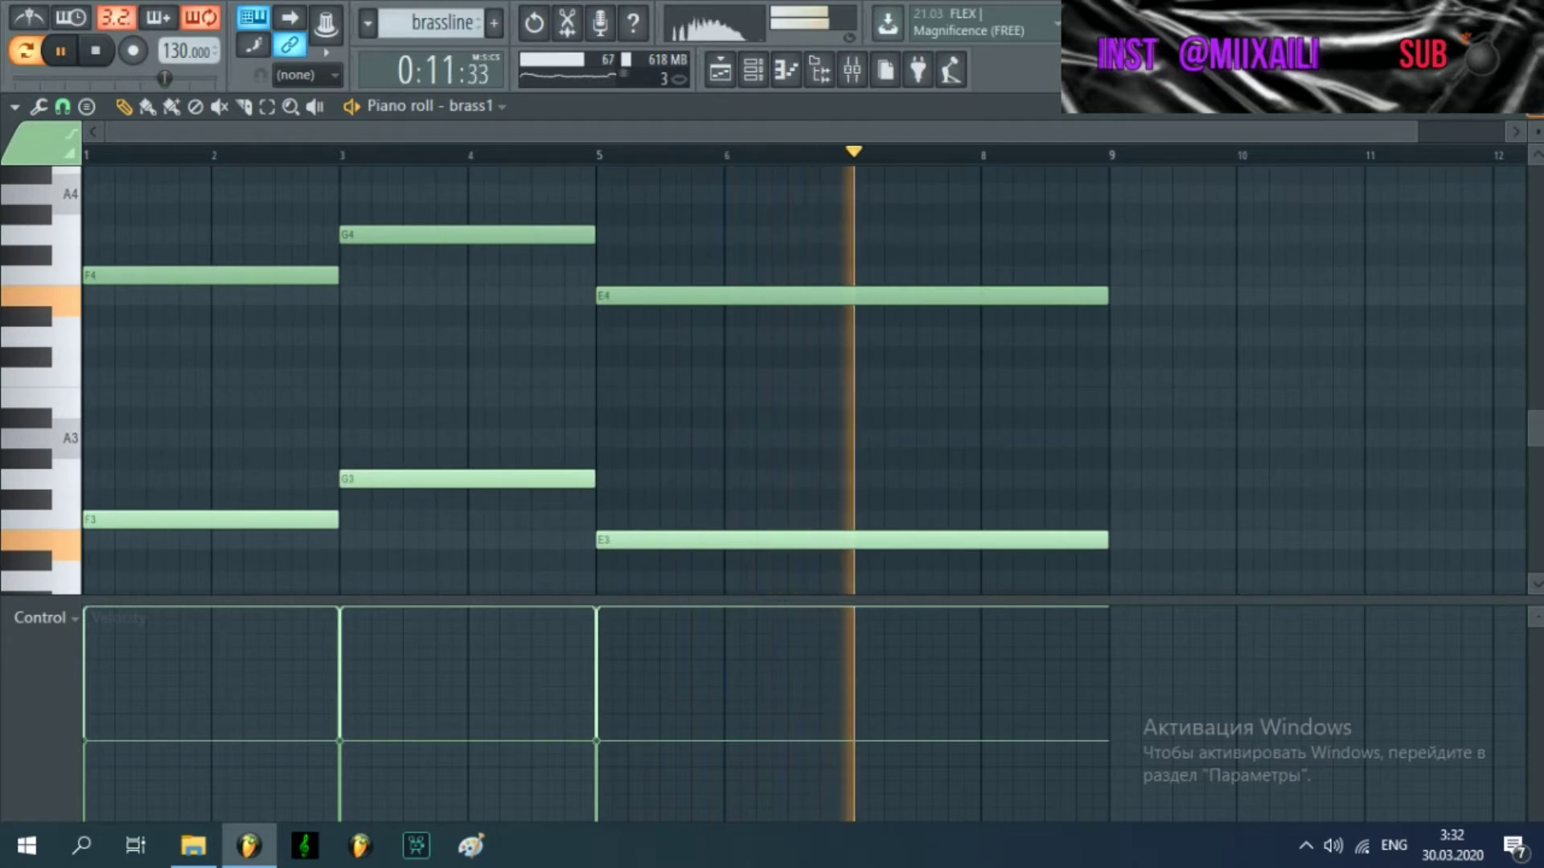
Close the brass1 piano roll, stop playback, and view the brass1 channel's instrument preset
{"action": "left_click", "coordinate": [1531, 119]}
{"action": "key", "text": "space"}
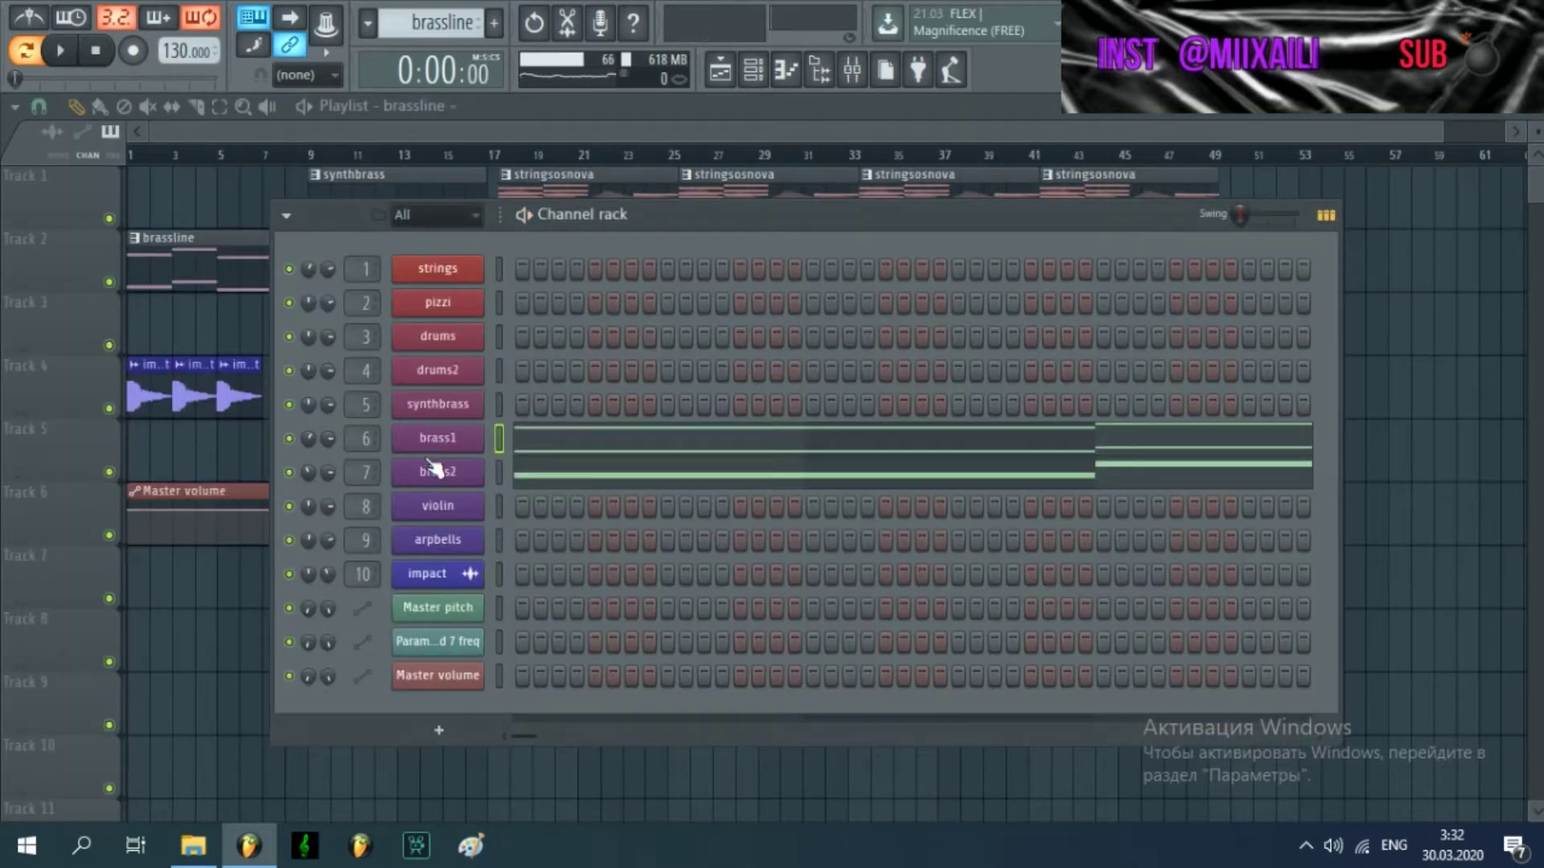
{"action": "left_click", "coordinate": [430, 447]}
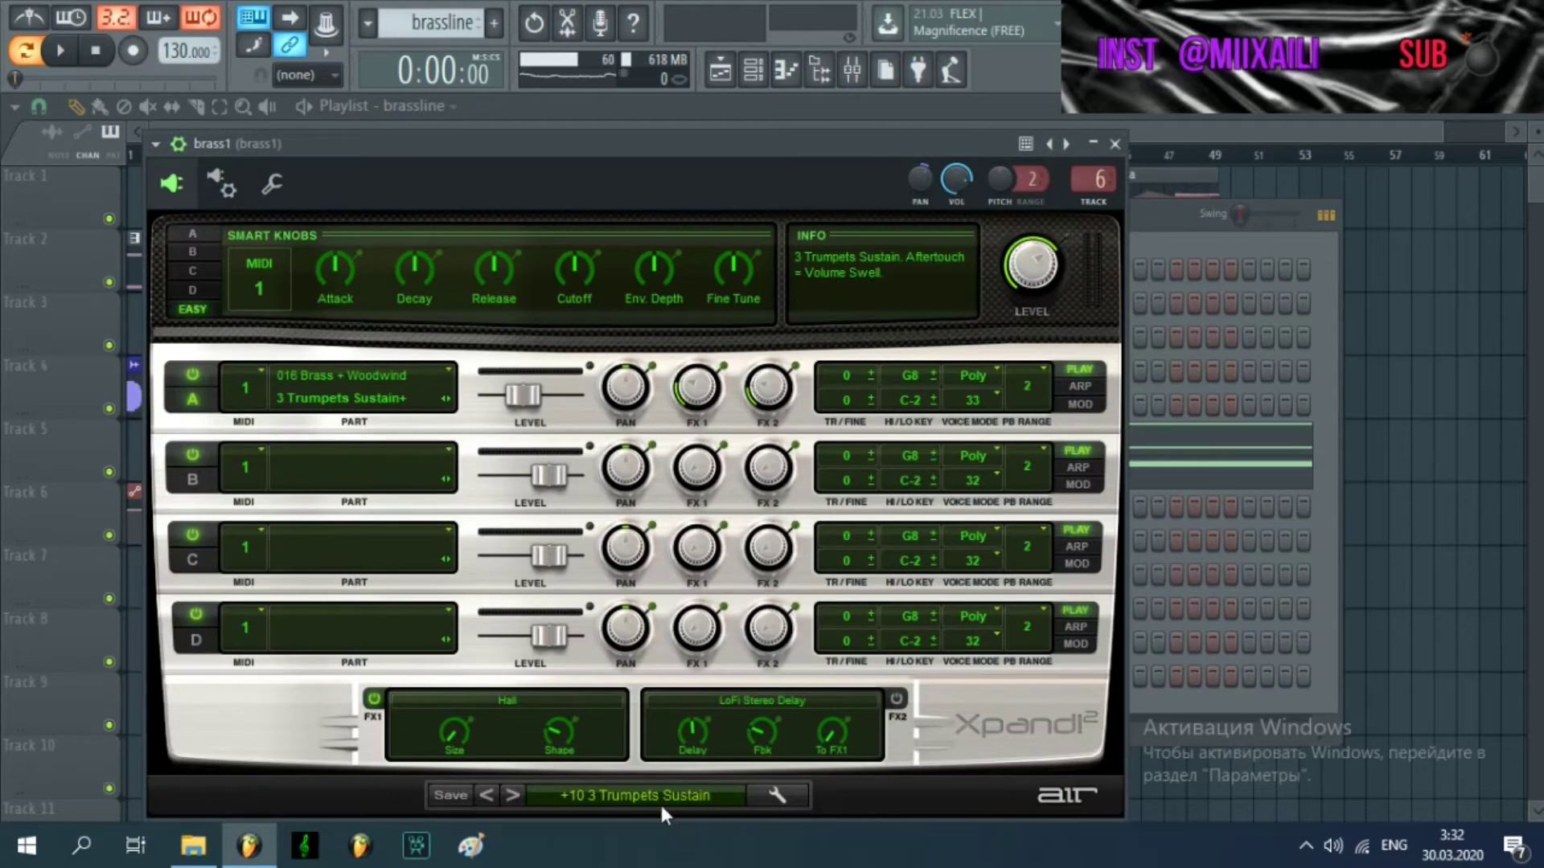
{"action": "left_click", "coordinate": [1114, 143]}
View the brass2 channel's instrument preset and its brassline notes in the piano roll
{"action": "left_click", "coordinate": [439, 479]}
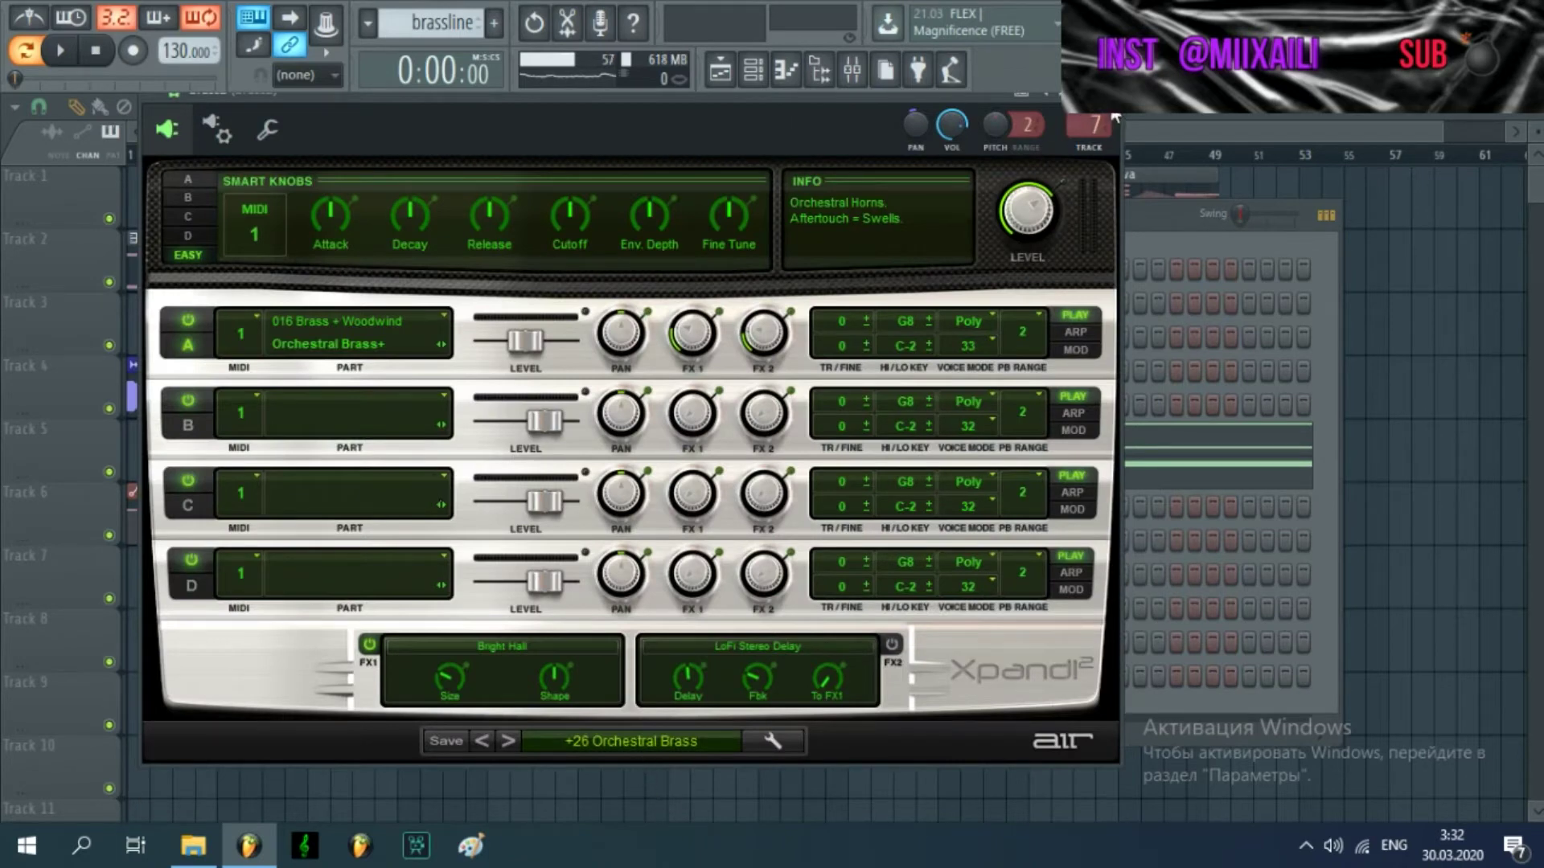
{"action": "left_click", "coordinate": [1119, 116]}
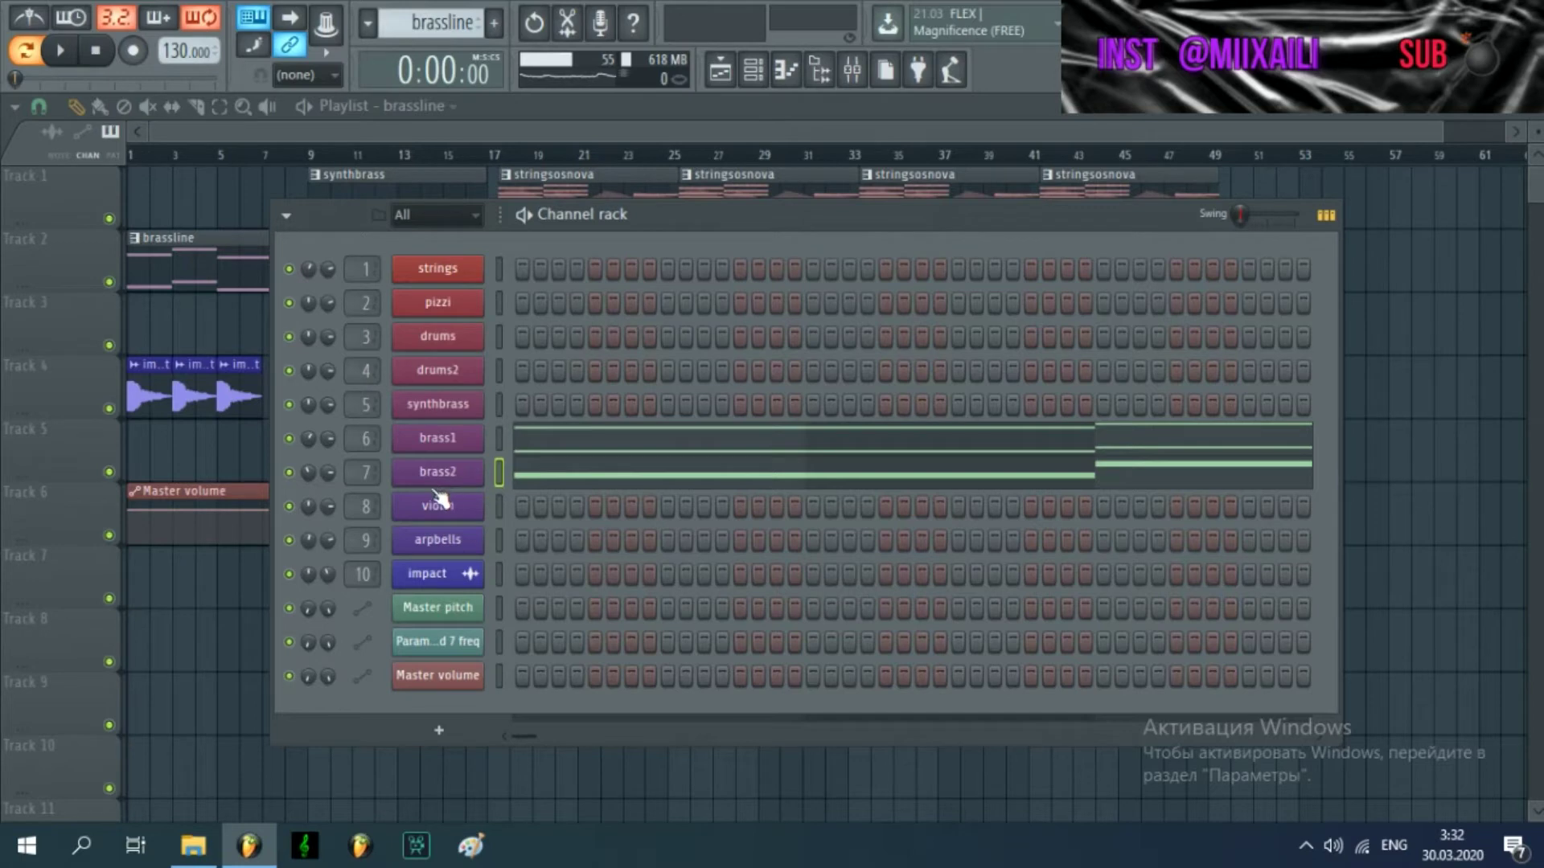
{"action": "left_click", "coordinate": [567, 478]}
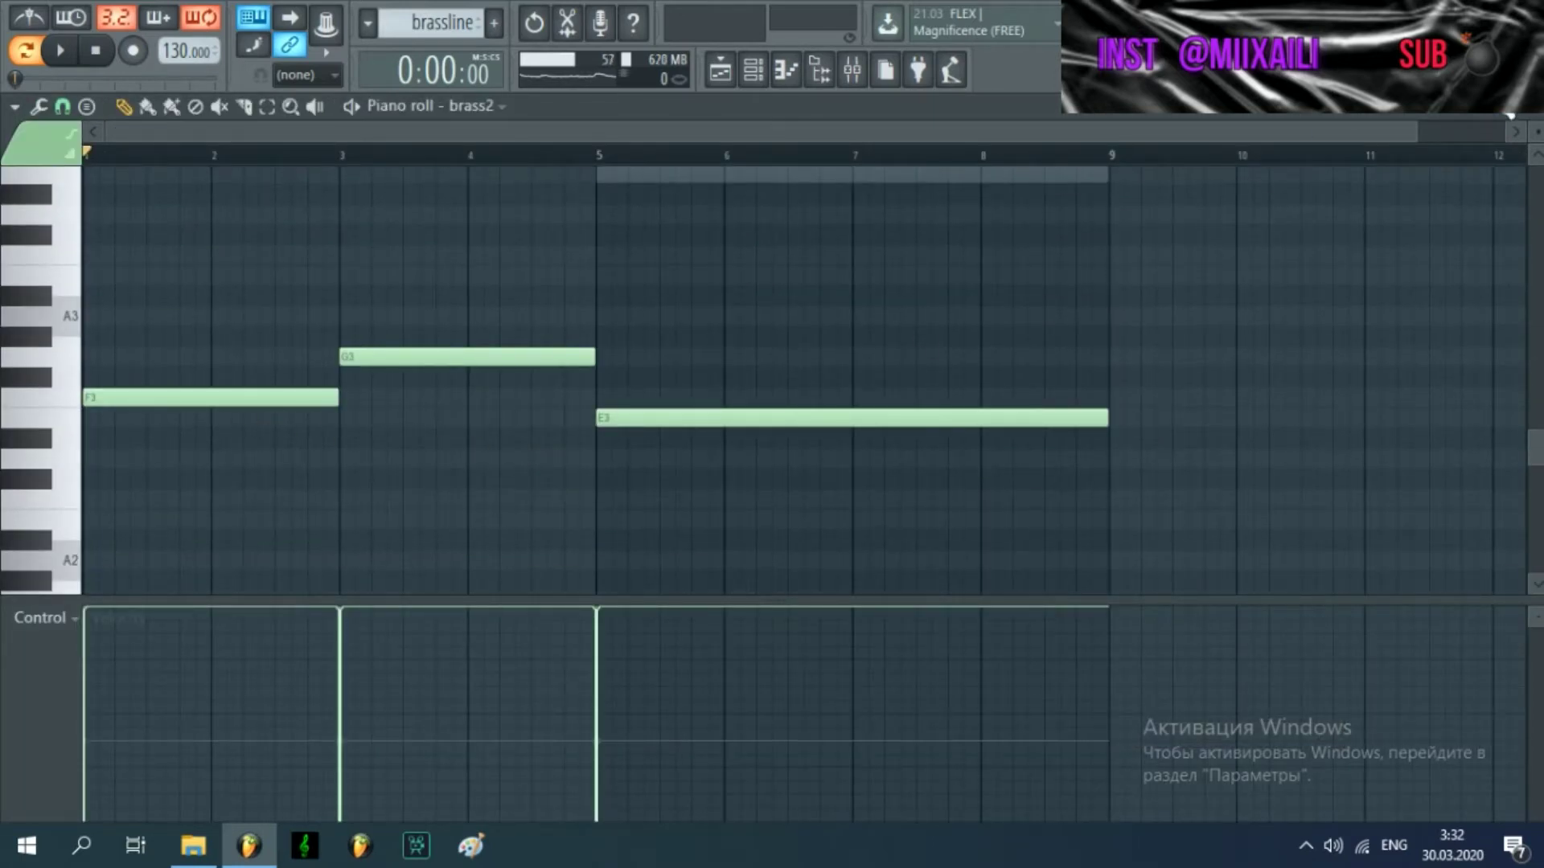
{"action": "left_click", "coordinate": [1534, 107]}
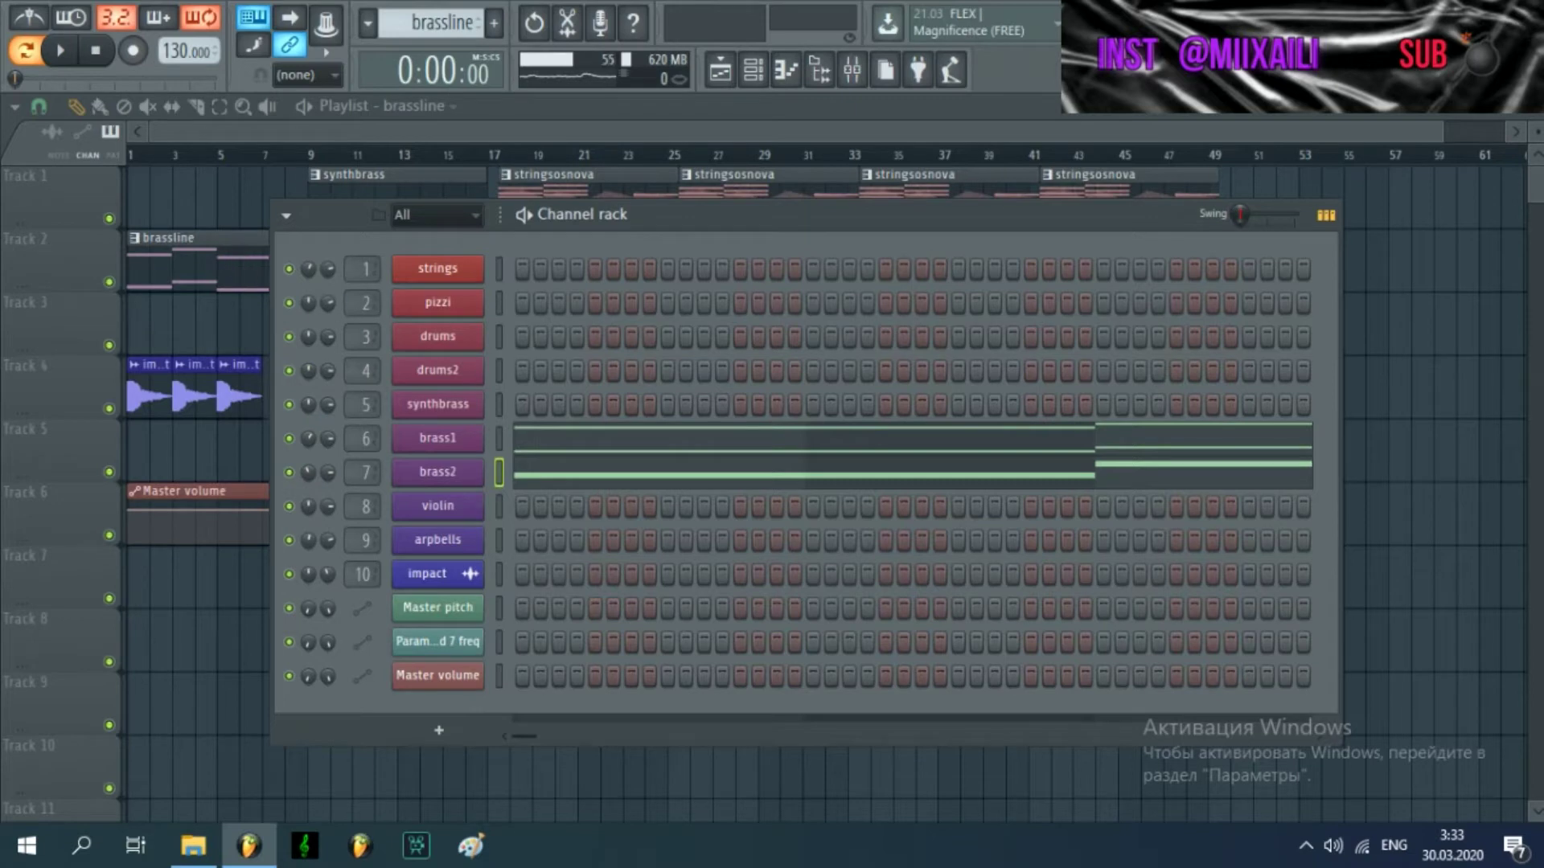
Switch to the drumsline pattern and view the drums channel's instrument and its preset categories without changing the preset
{"action": "scroll", "coordinate": [434, 22], "scroll_direction": "up", "scroll_amount": 1}
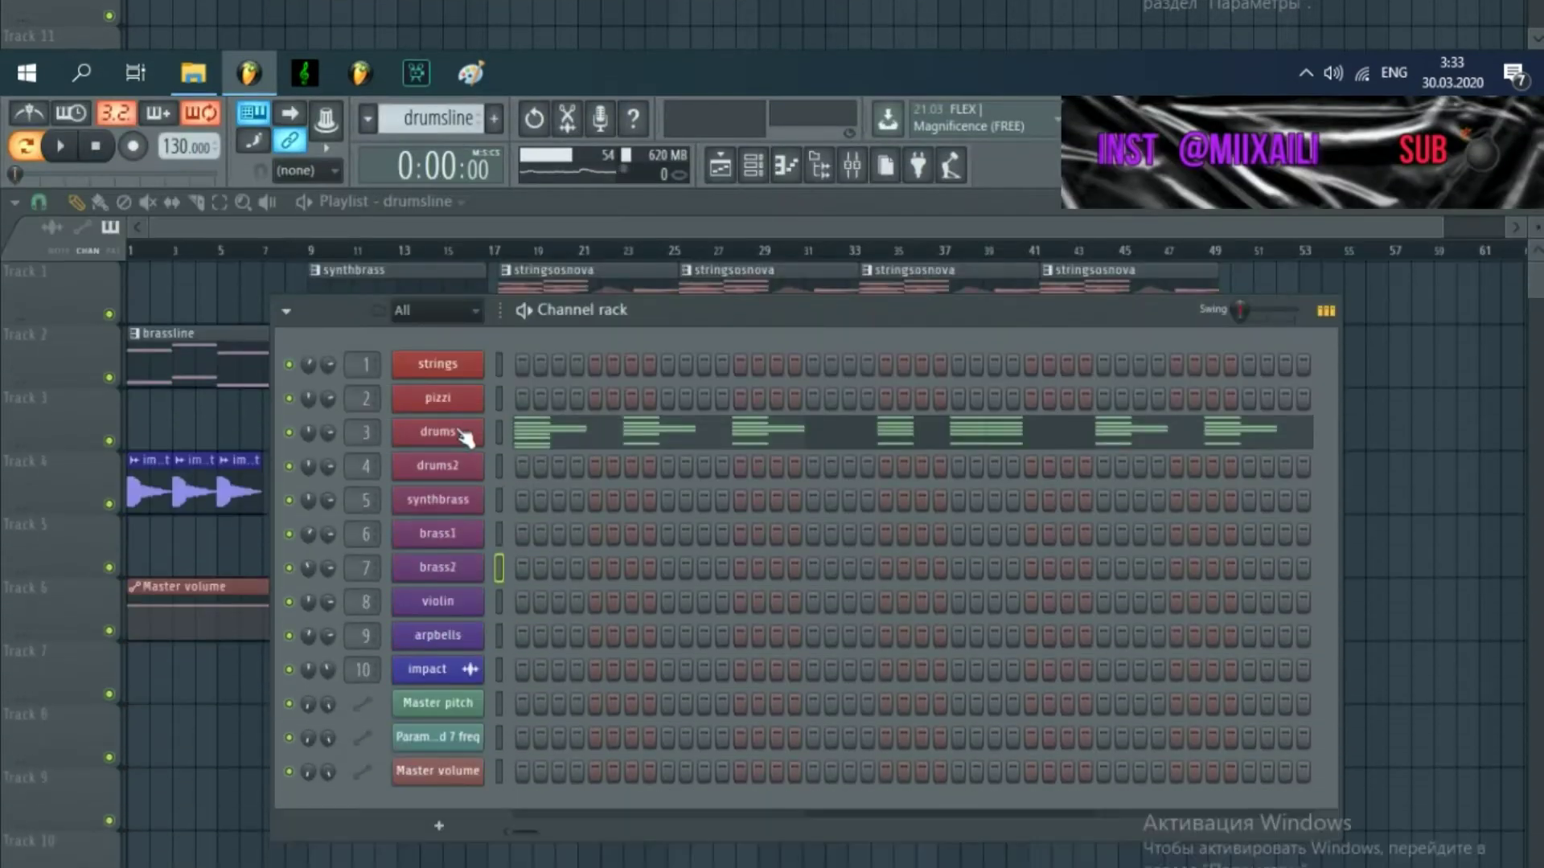
{"action": "left_click", "coordinate": [454, 861]}
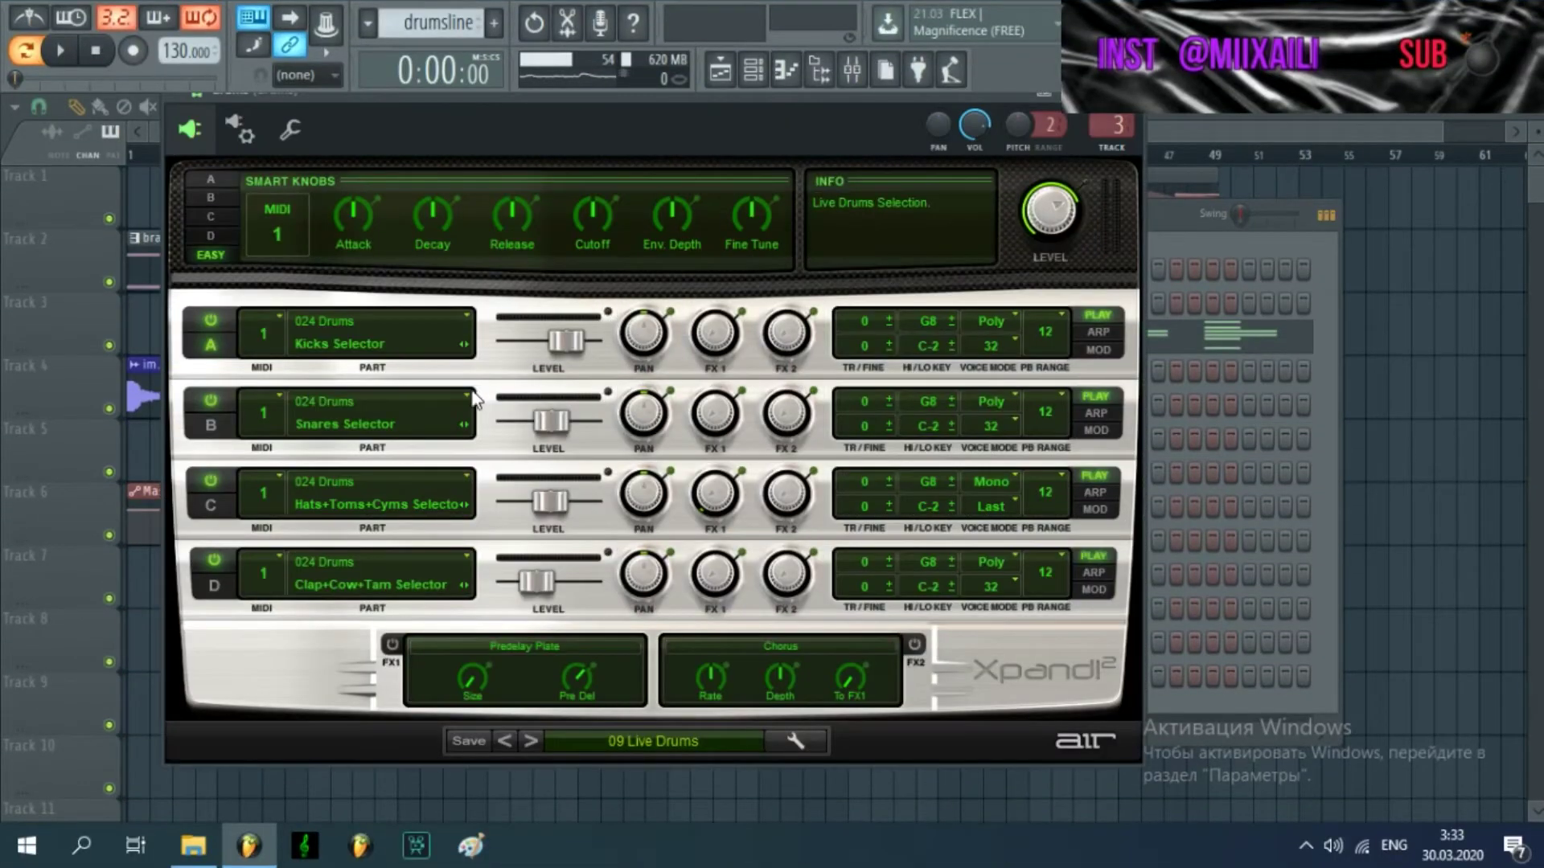
{"action": "left_click", "coordinate": [612, 736]}
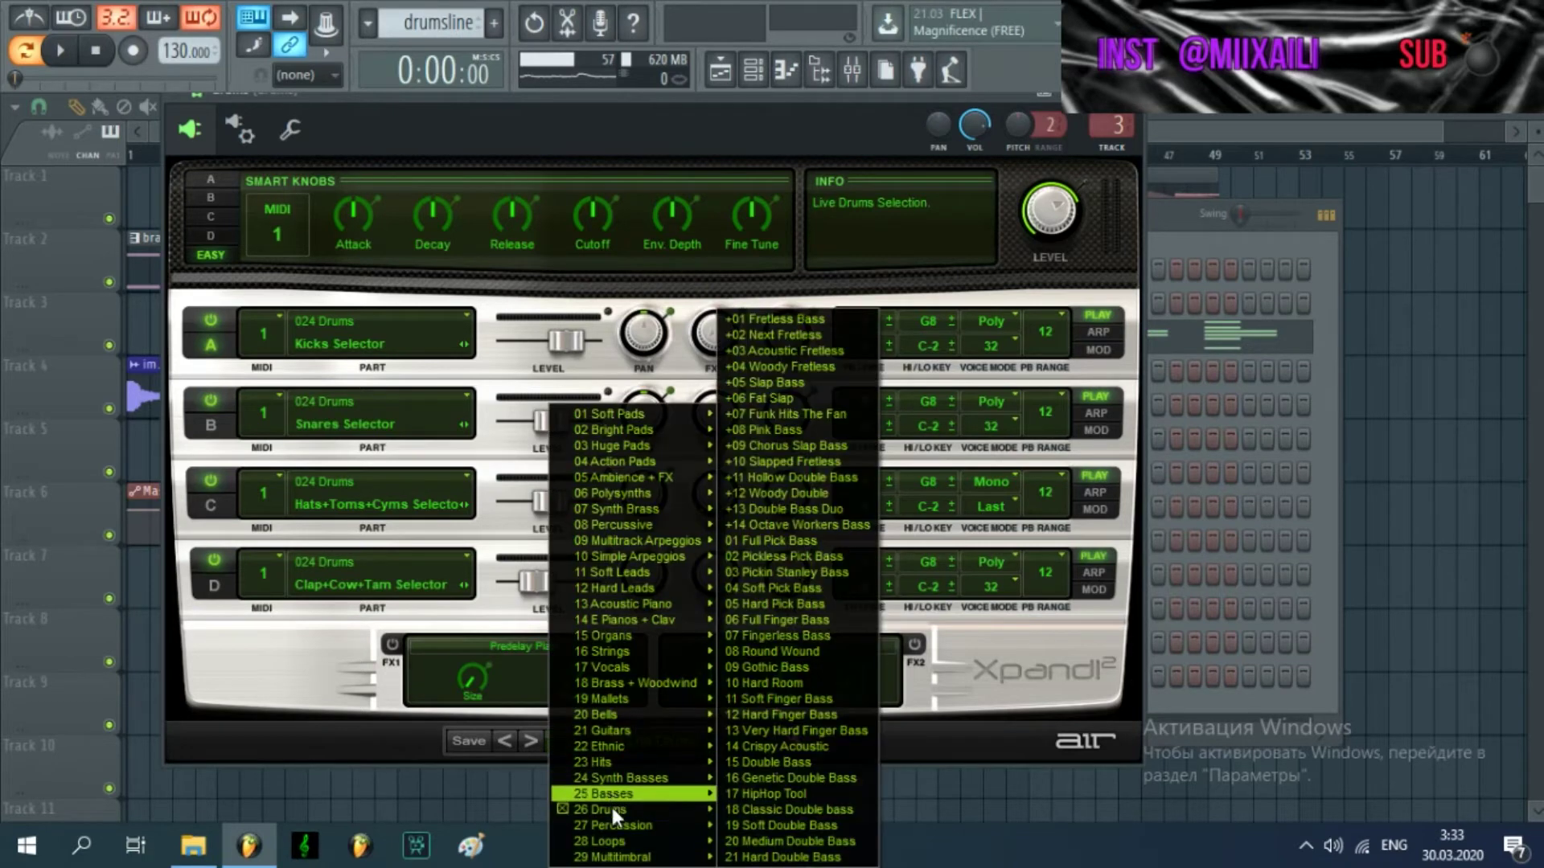
{"action": "mouse_move", "coordinate": [611, 807]}
{"action": "left_click", "coordinate": [331, 740]}
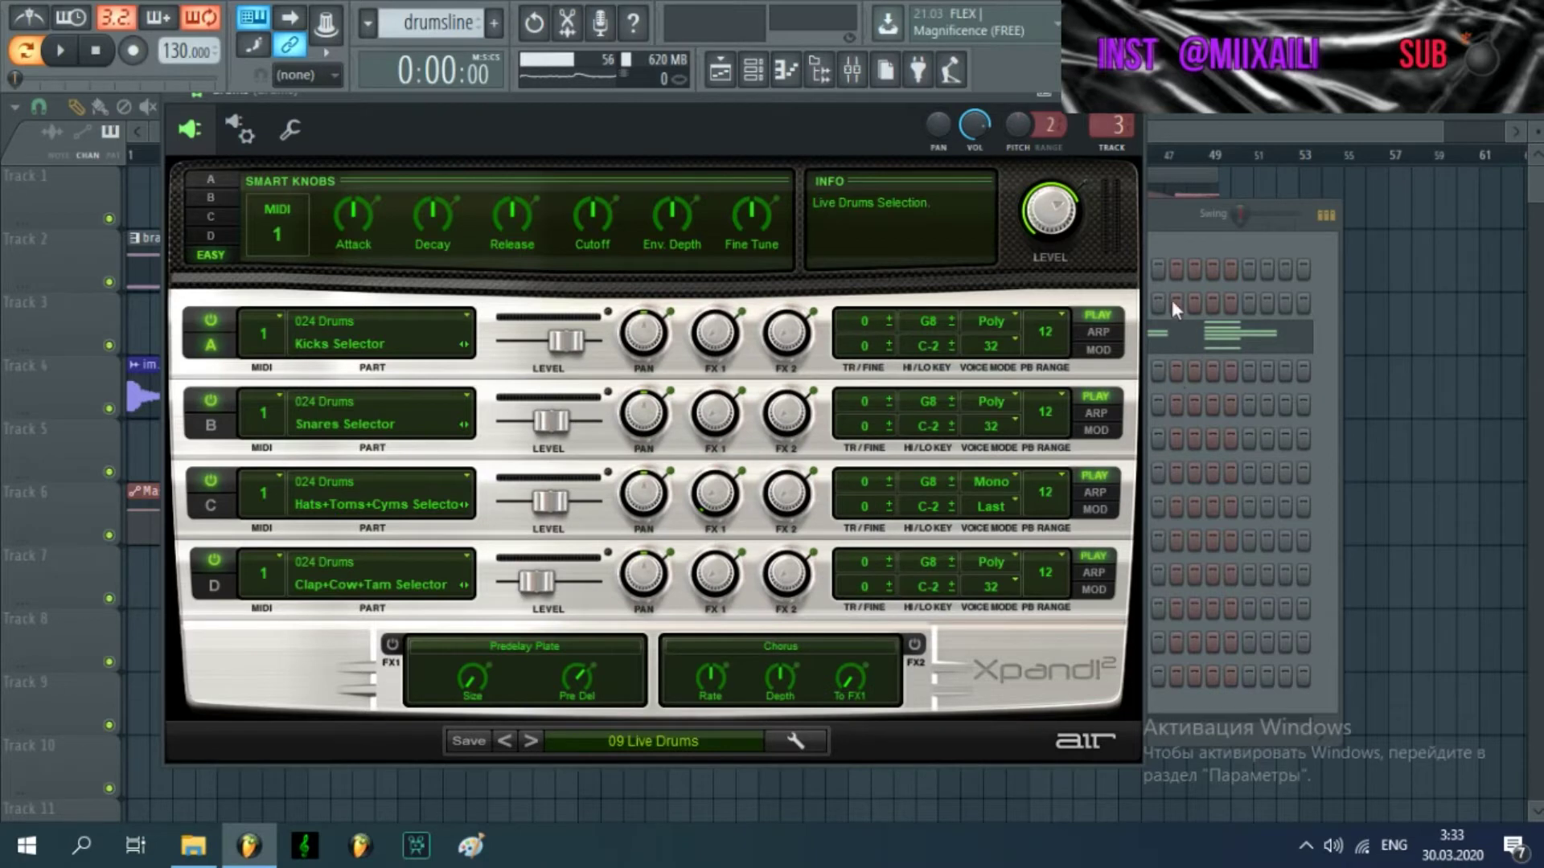
{"action": "left_click", "coordinate": [1133, 96]}
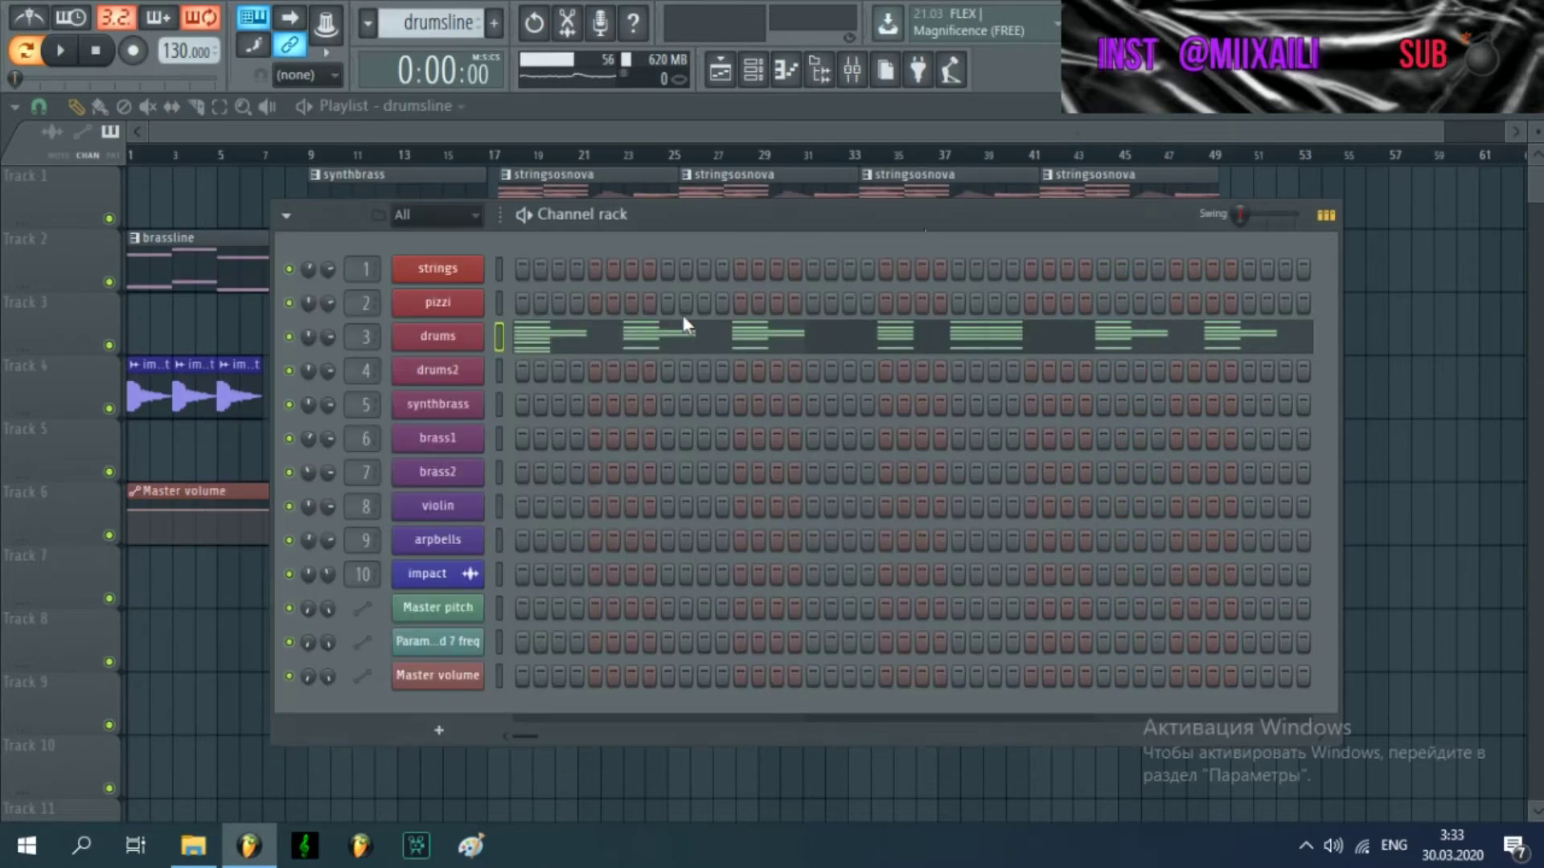
View the drums notes in the piano roll, audition the E3 sound, and play the drumsline pattern from the channel rack
{"action": "left_click", "coordinate": [616, 344]}
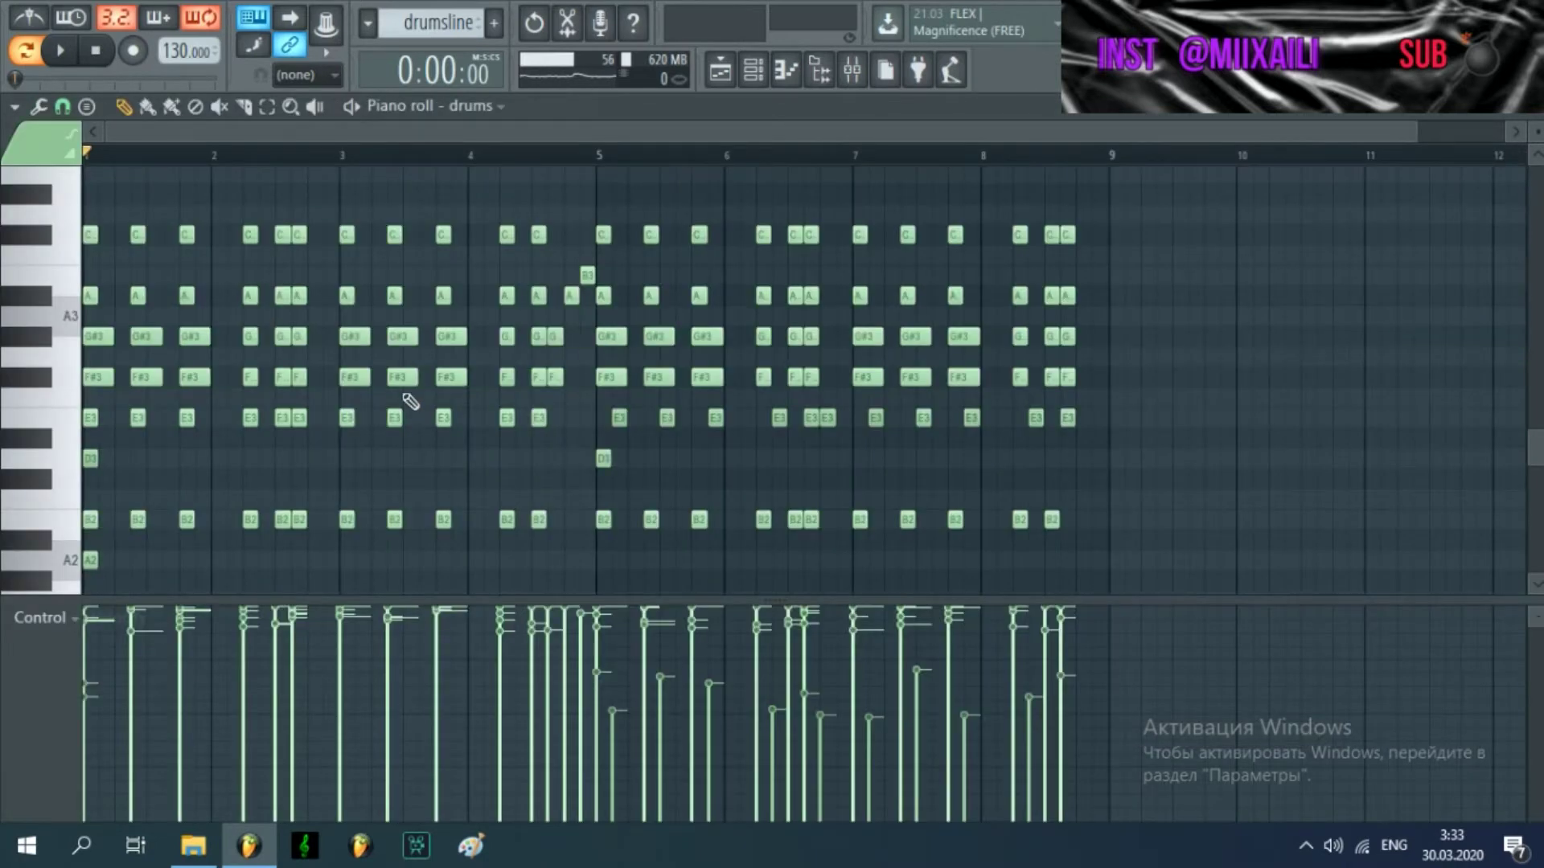
{"action": "left_click", "coordinate": [37, 420]}
{"action": "left_click", "coordinate": [37, 421]}
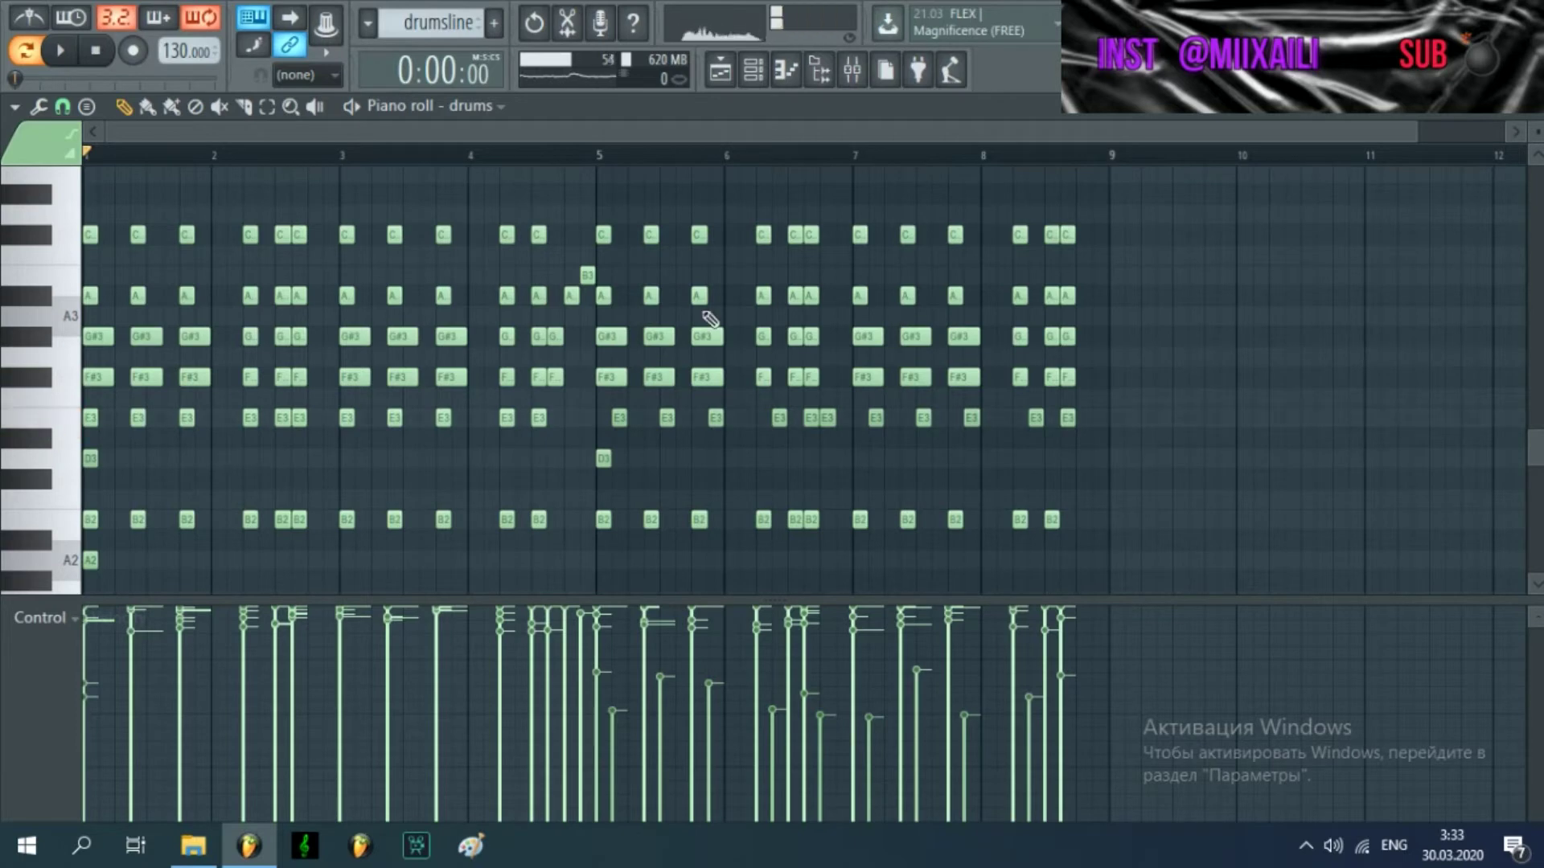
{"action": "left_click", "coordinate": [1535, 106]}
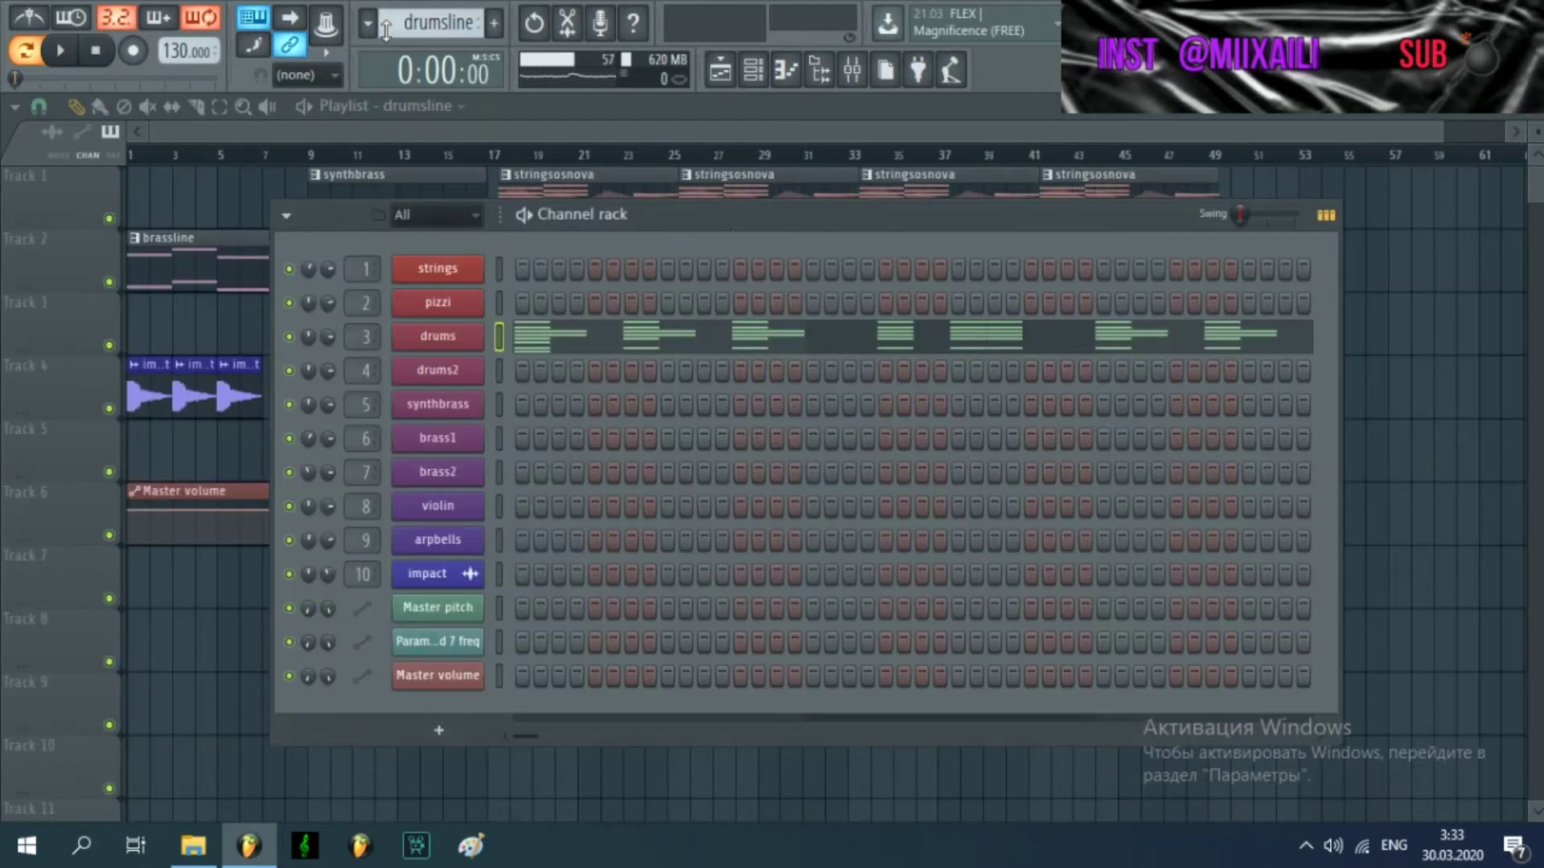
{"action": "left_click", "coordinate": [60, 58]}
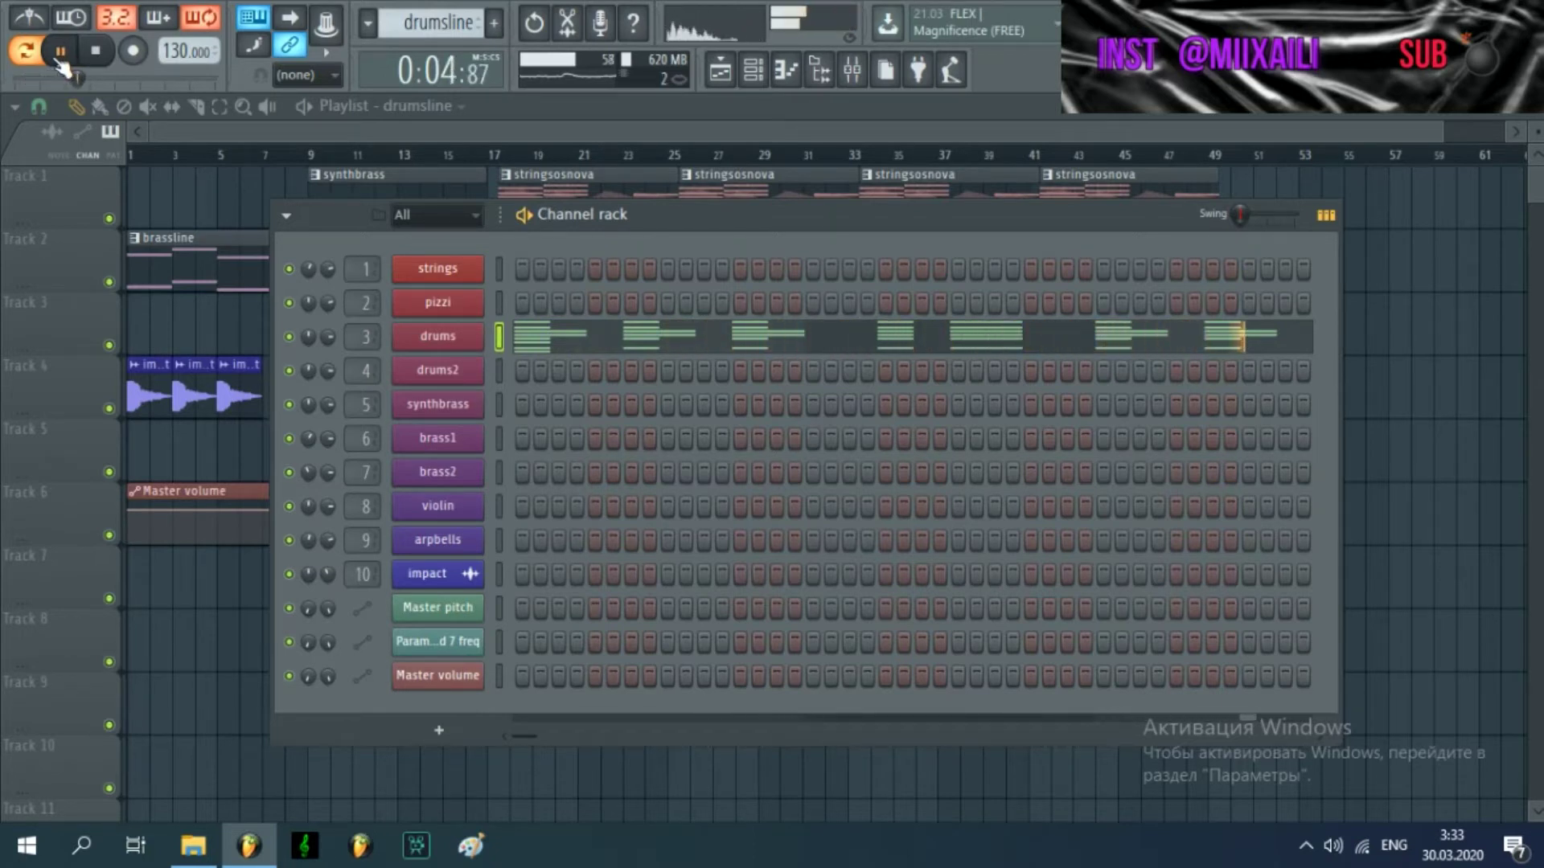
{"action": "left_click", "coordinate": [60, 58]}
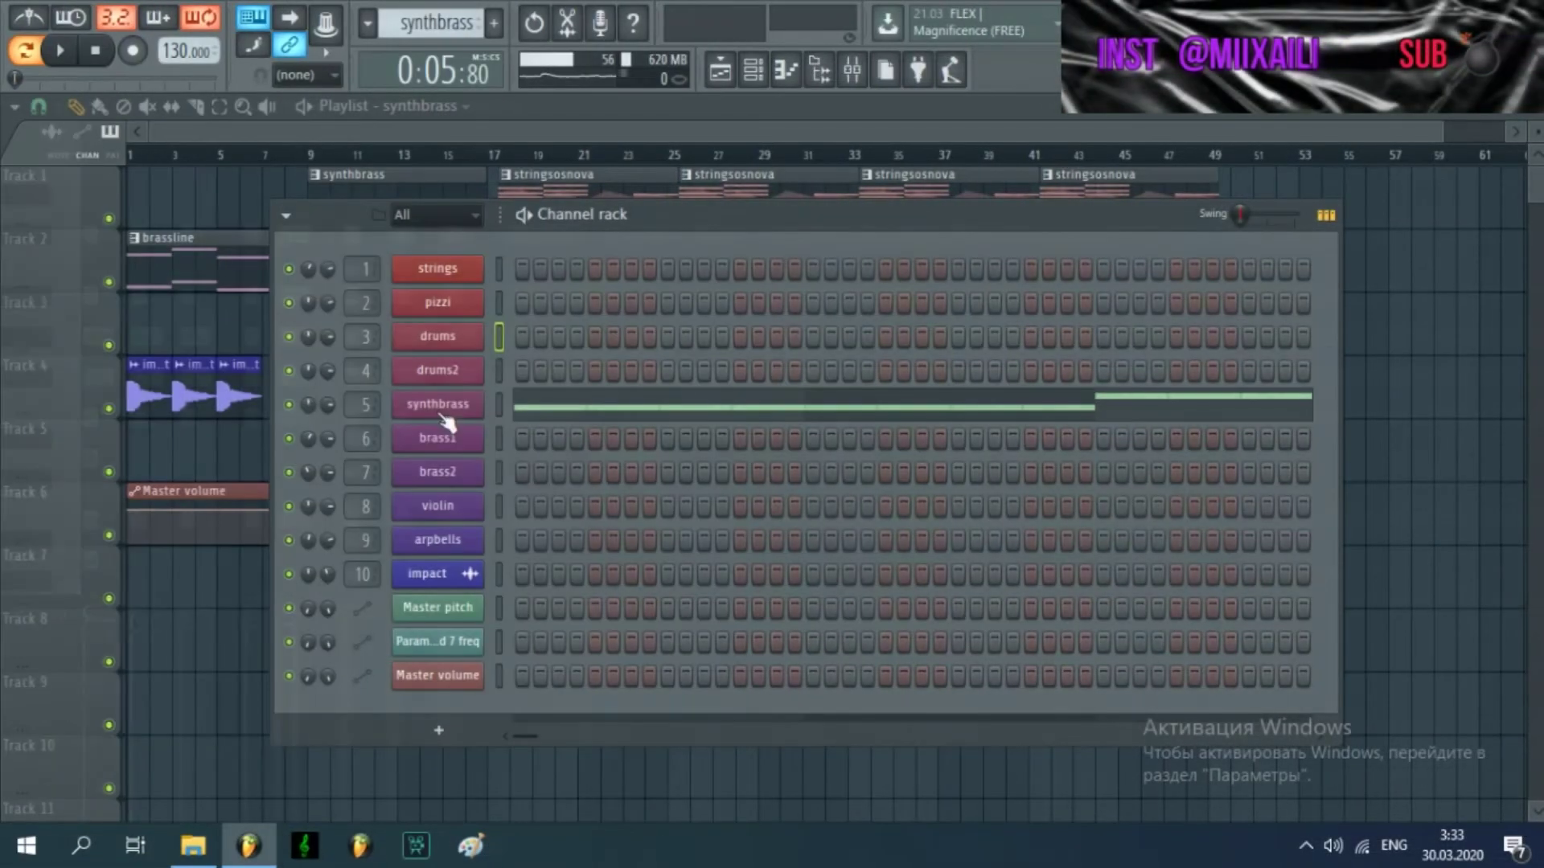
View the synthbrass channel's instrument preset and play its pattern while showing the notes in the piano roll
{"action": "left_click", "coordinate": [437, 403]}
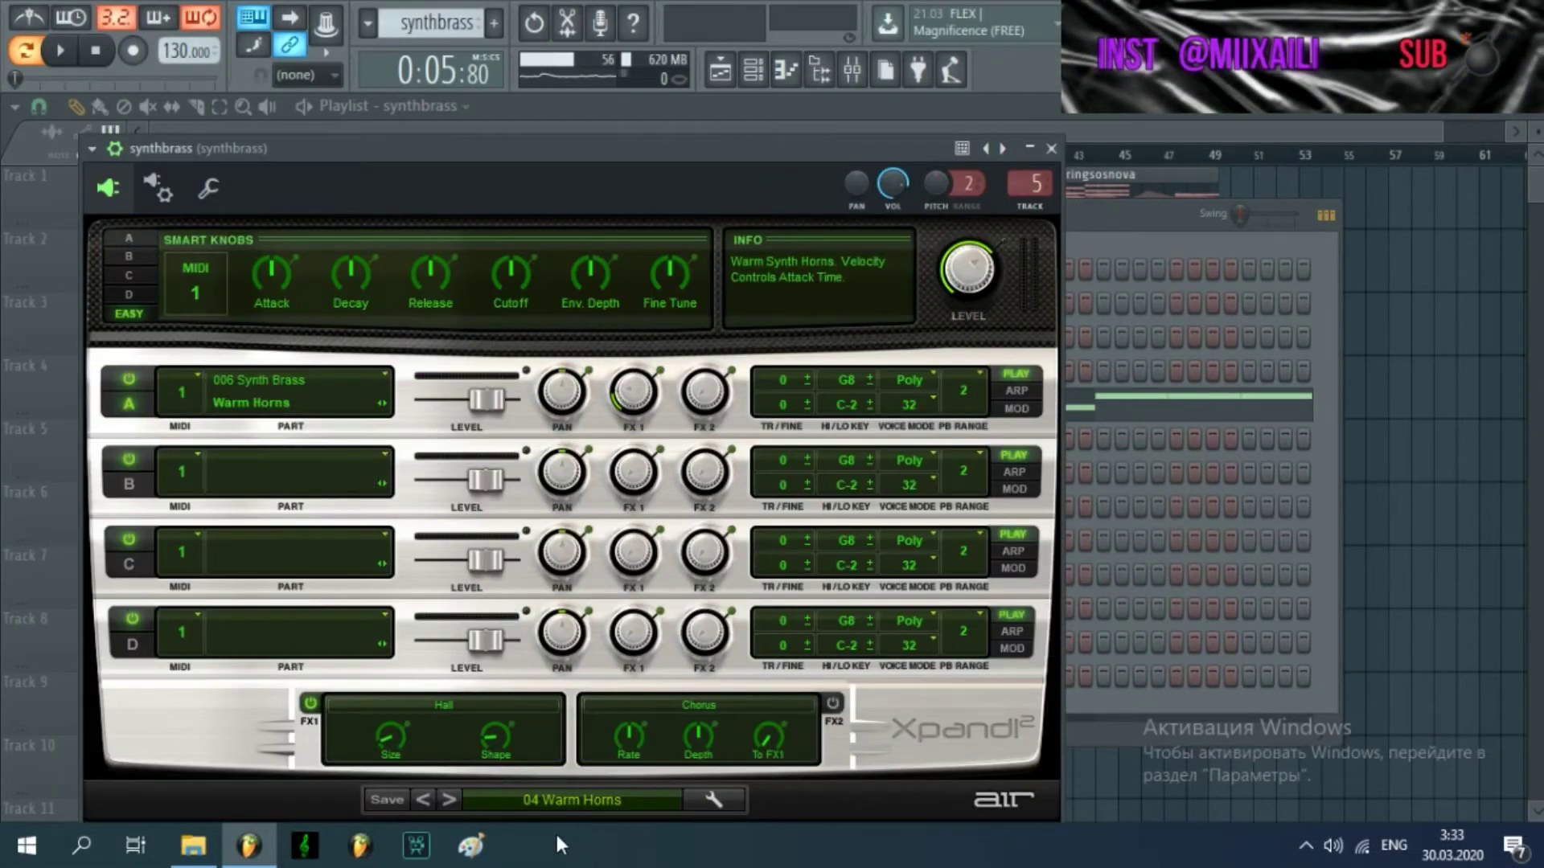
{"action": "left_click", "coordinate": [1051, 150]}
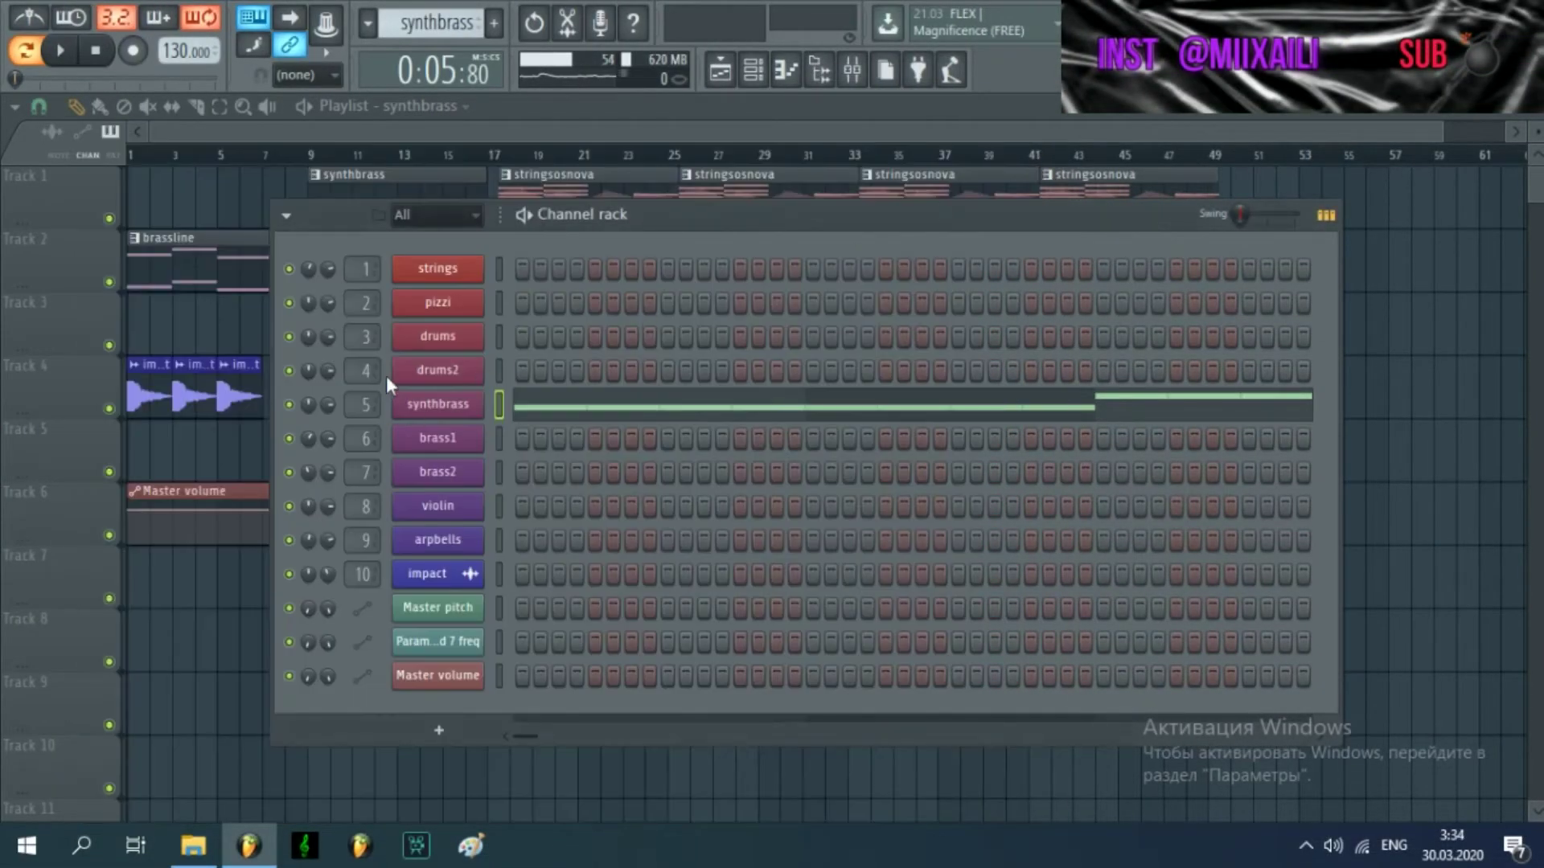
{"action": "left_click", "coordinate": [62, 53]}
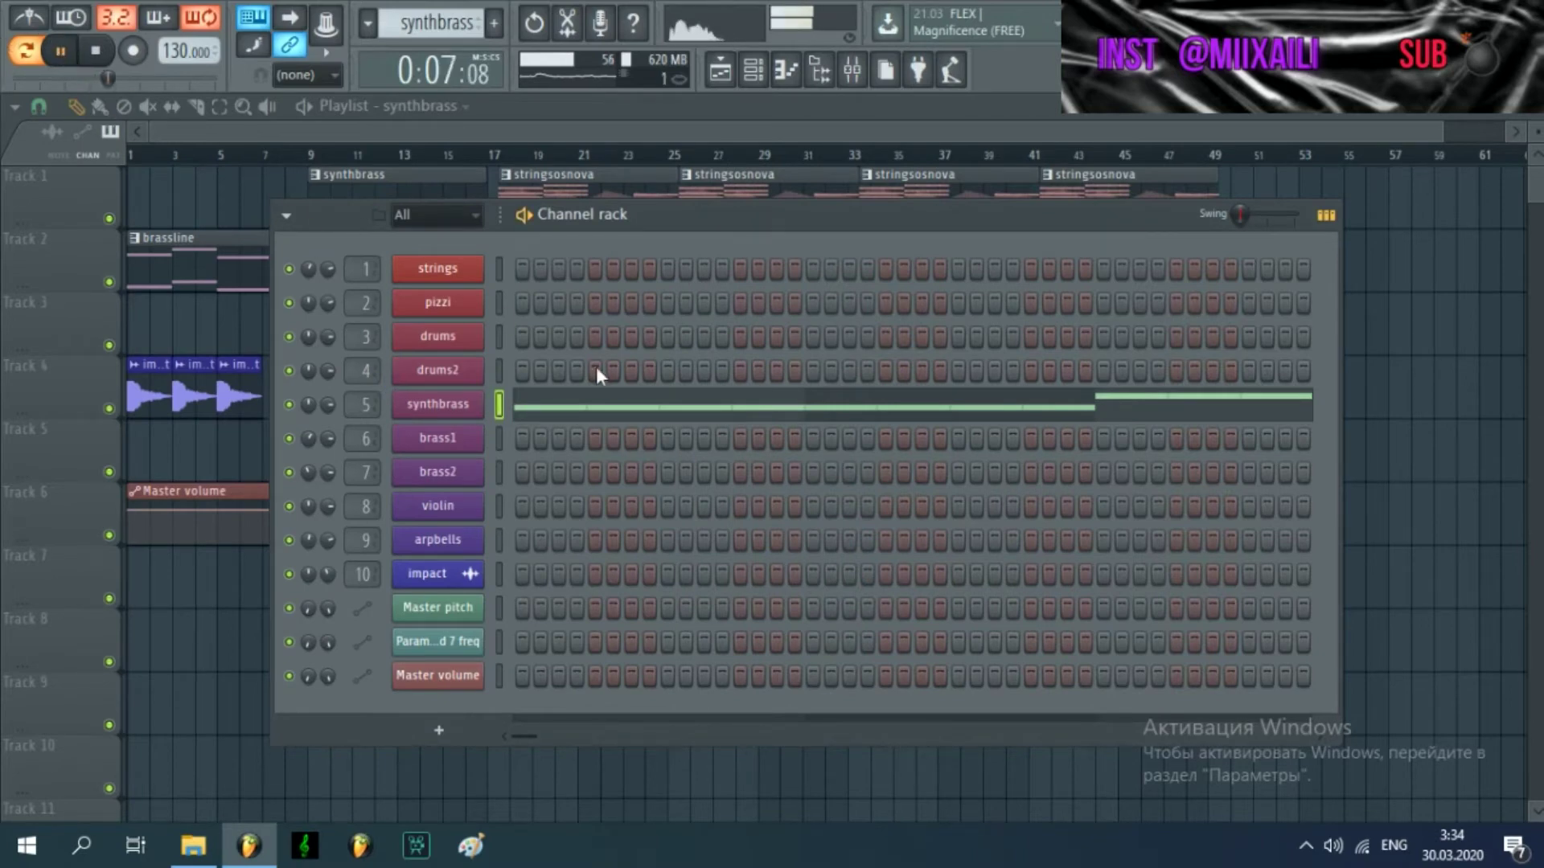
{"action": "left_click", "coordinate": [596, 406]}
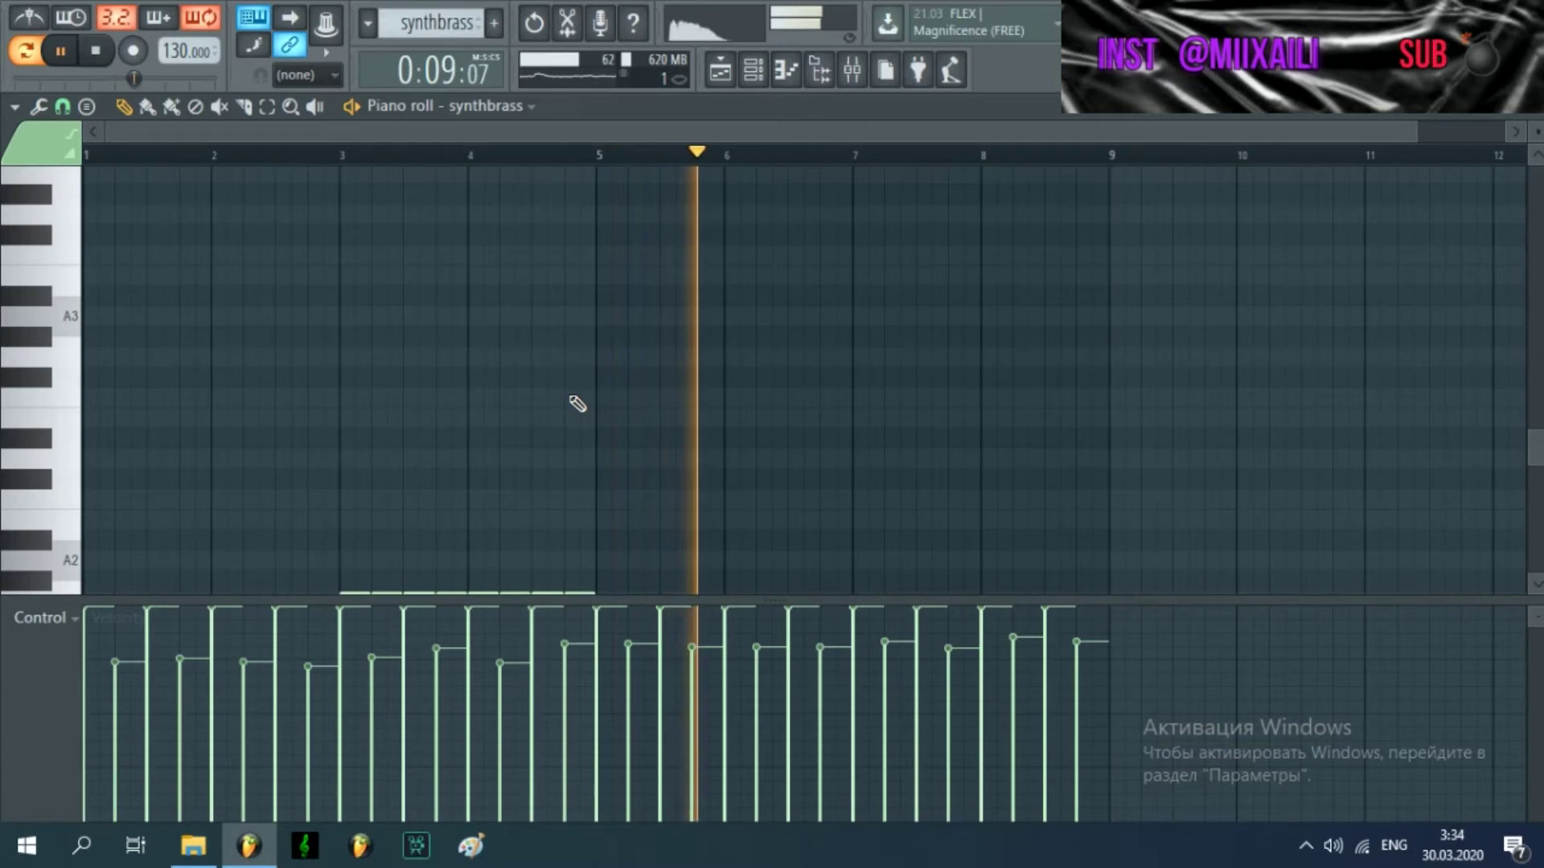
{"action": "scroll", "coordinate": [576, 403], "scroll_direction": "down", "scroll_amount": 3}
{"action": "scroll", "coordinate": [732, 404], "scroll_direction": "down", "scroll_amount": 1}
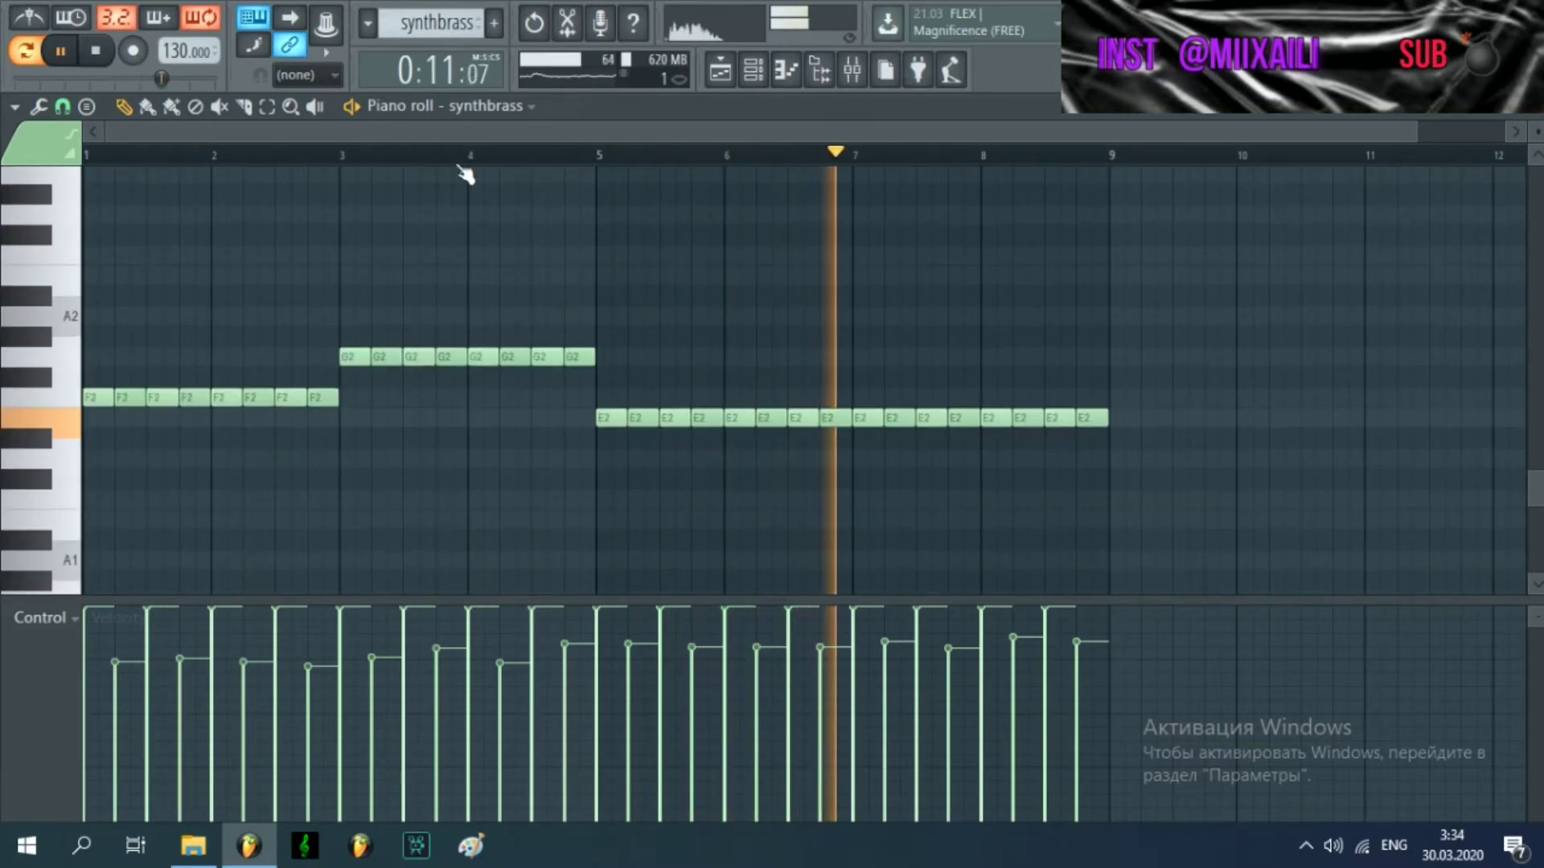
{"action": "left_click", "coordinate": [72, 59]}
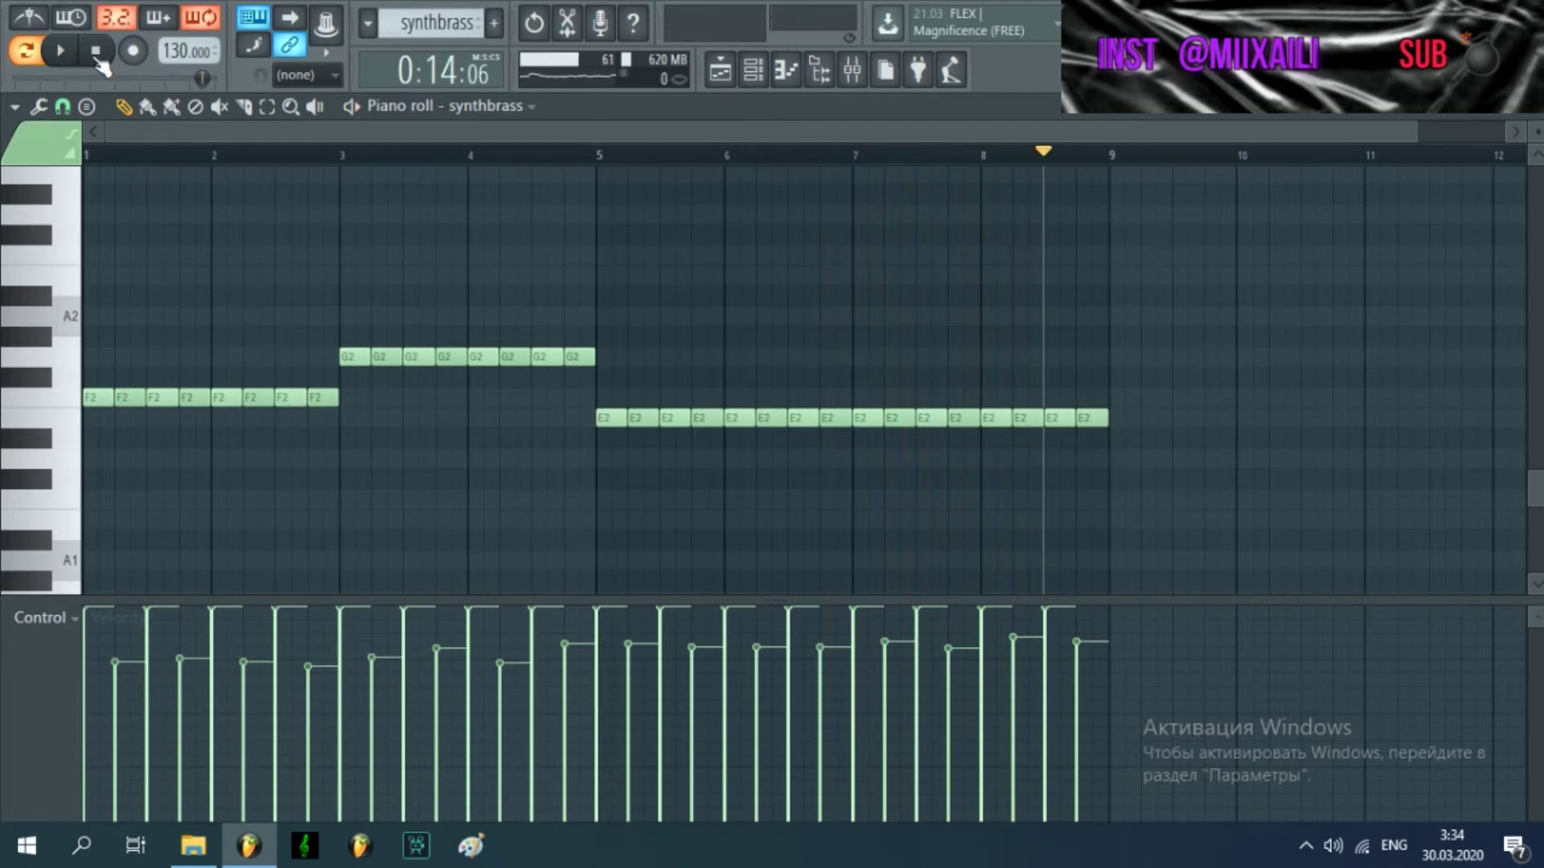
{"action": "left_click", "coordinate": [103, 55]}
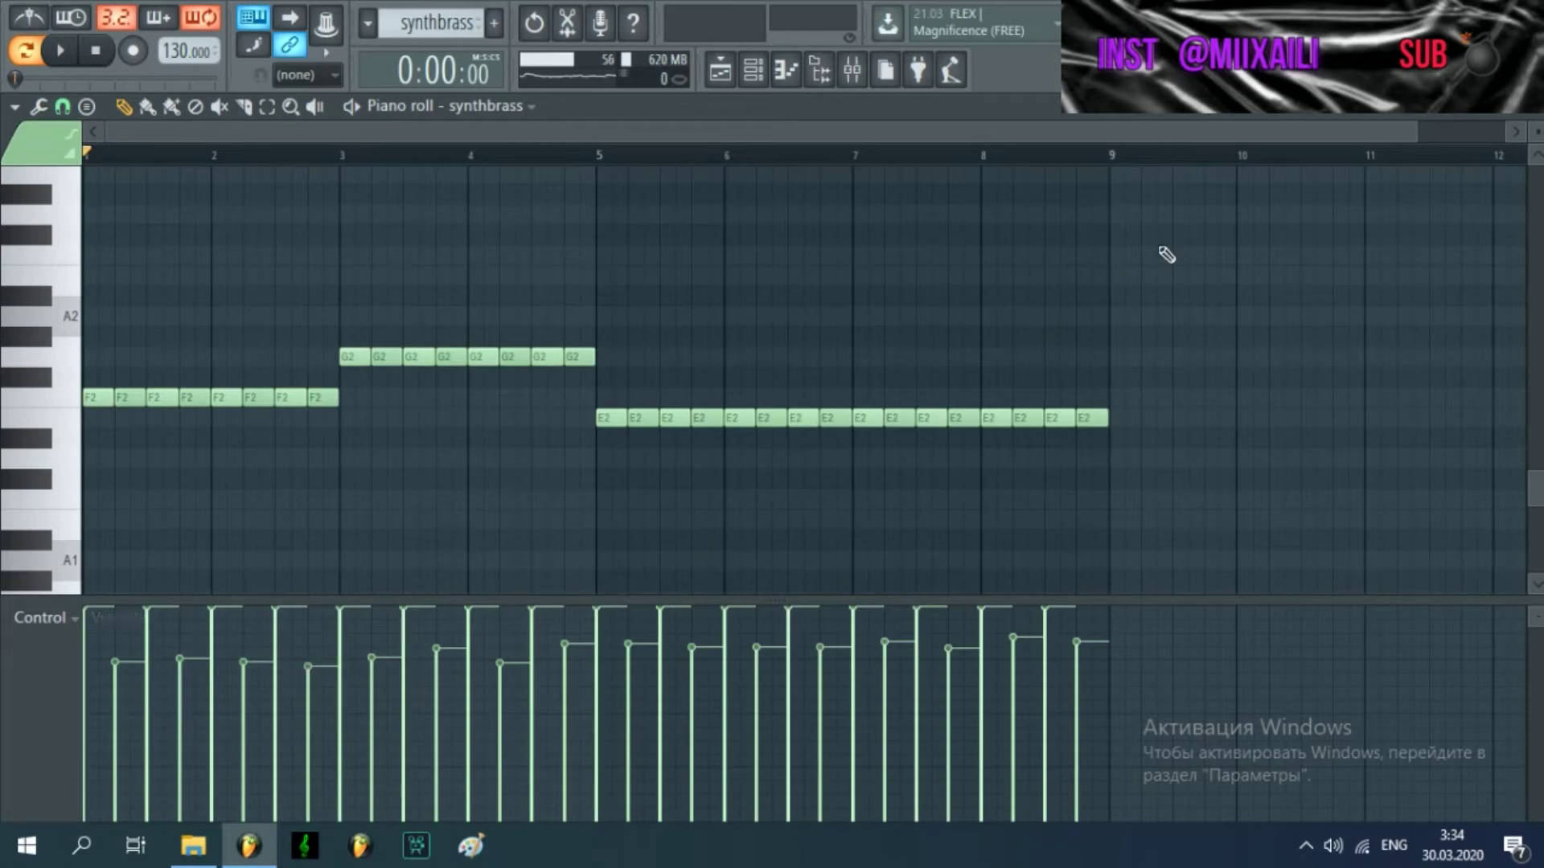
{"action": "left_click", "coordinate": [1534, 108]}
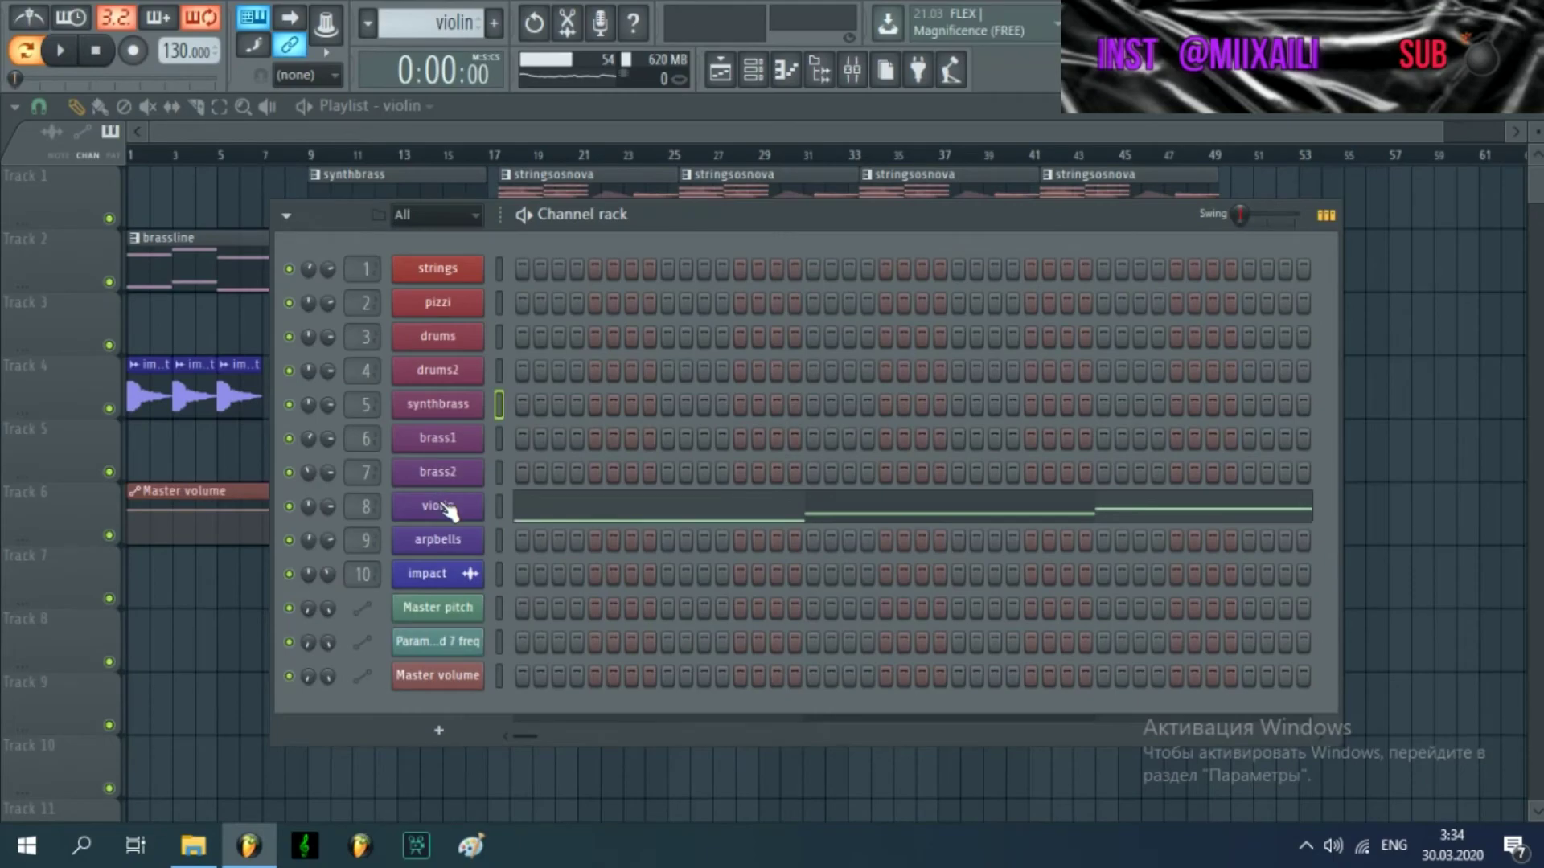
Open the violin channel's piano roll, play the violin pattern, and stop playback
{"action": "left_click", "coordinate": [442, 506]}
{"action": "left_click", "coordinate": [60, 146]}
{"action": "left_click", "coordinate": [533, 522]}
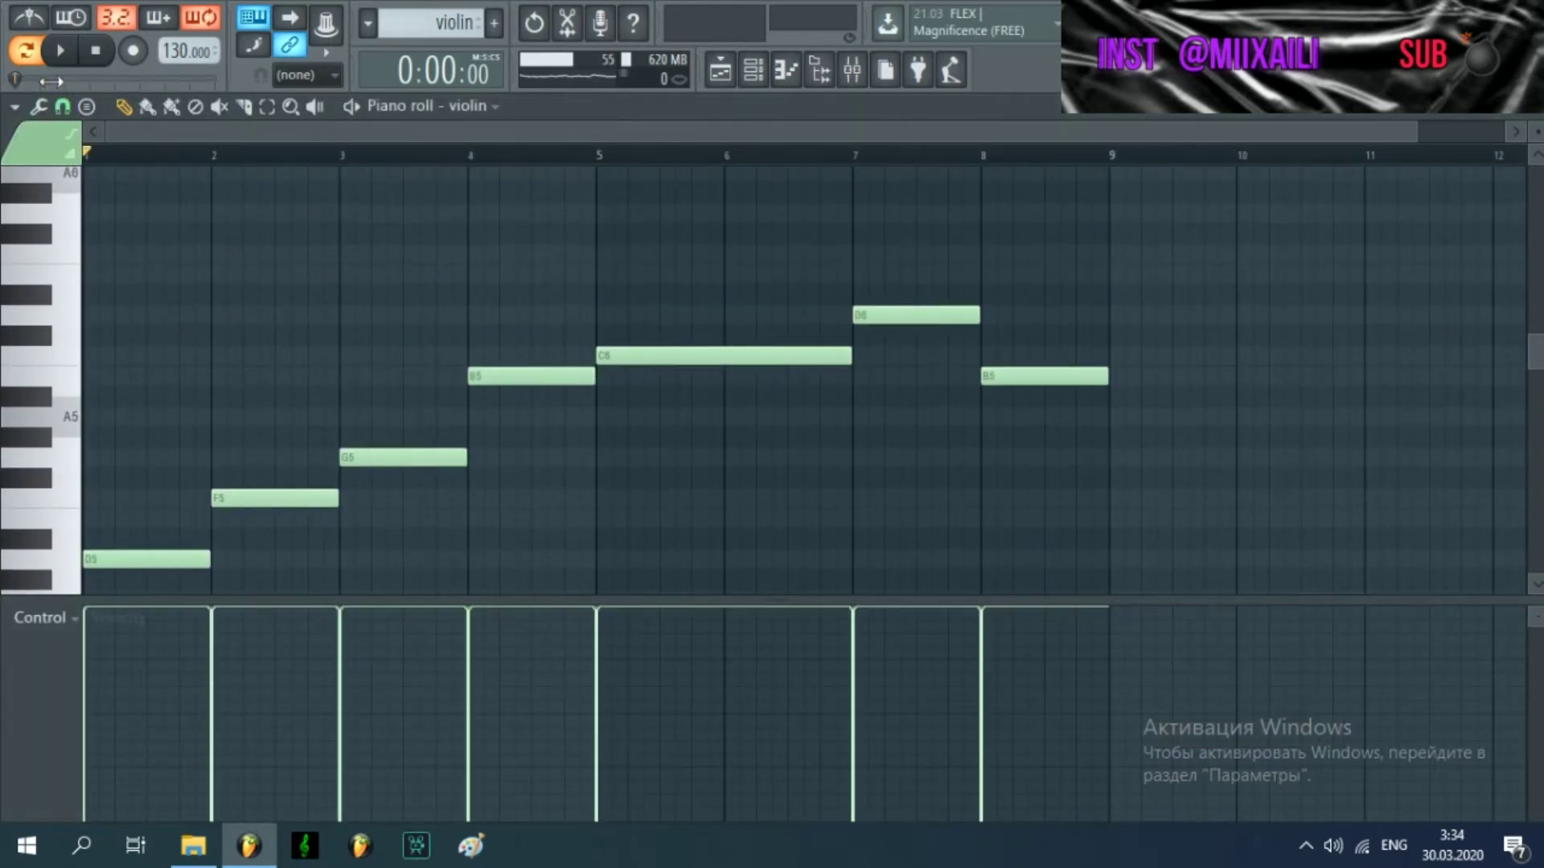
{"action": "left_click", "coordinate": [61, 50]}
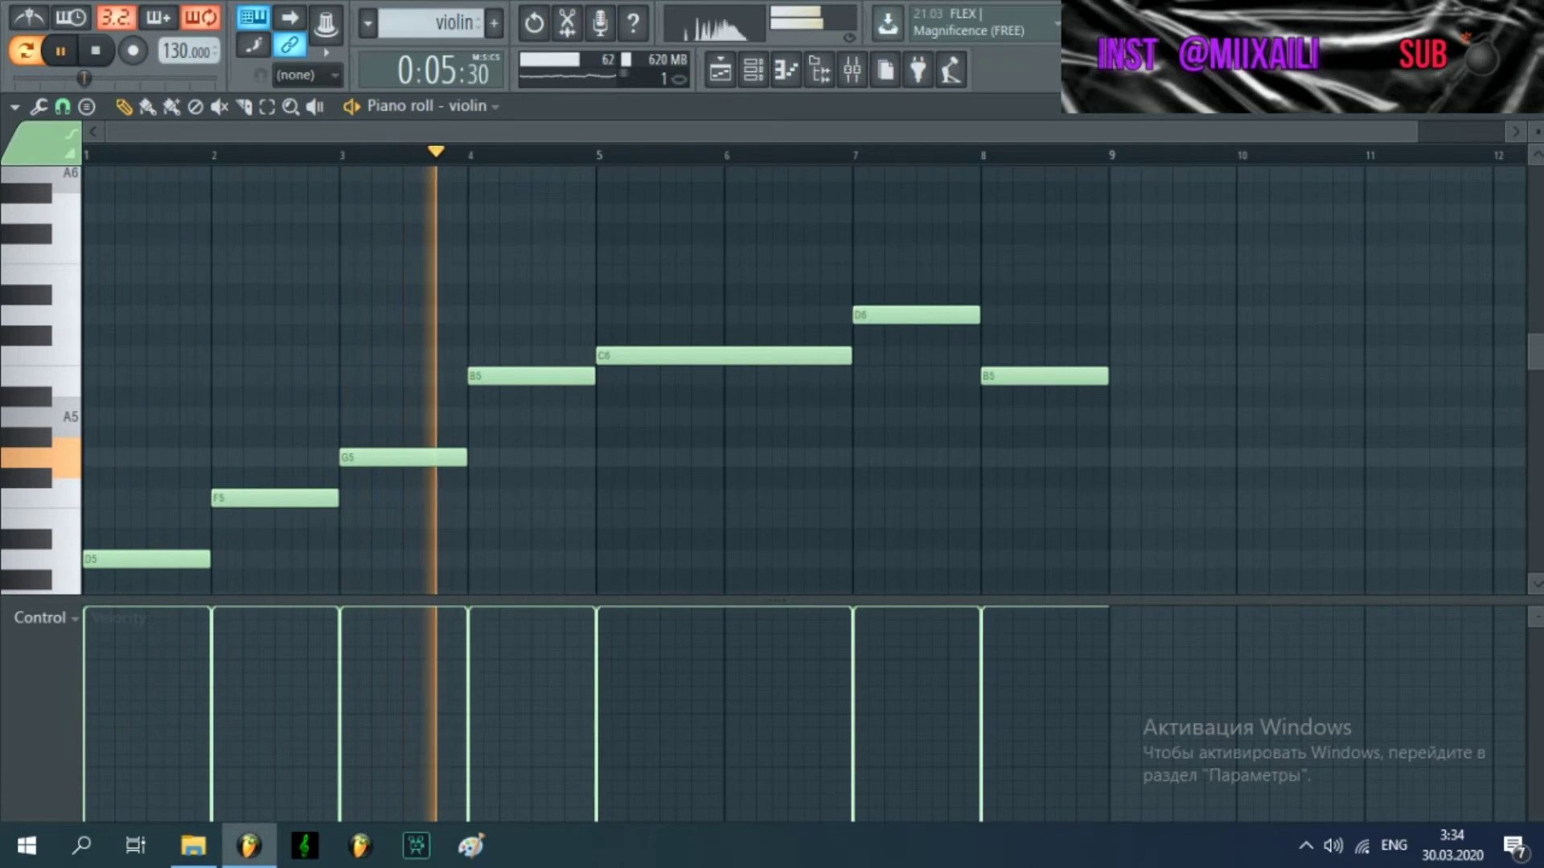
{"action": "left_click", "coordinate": [1533, 107]}
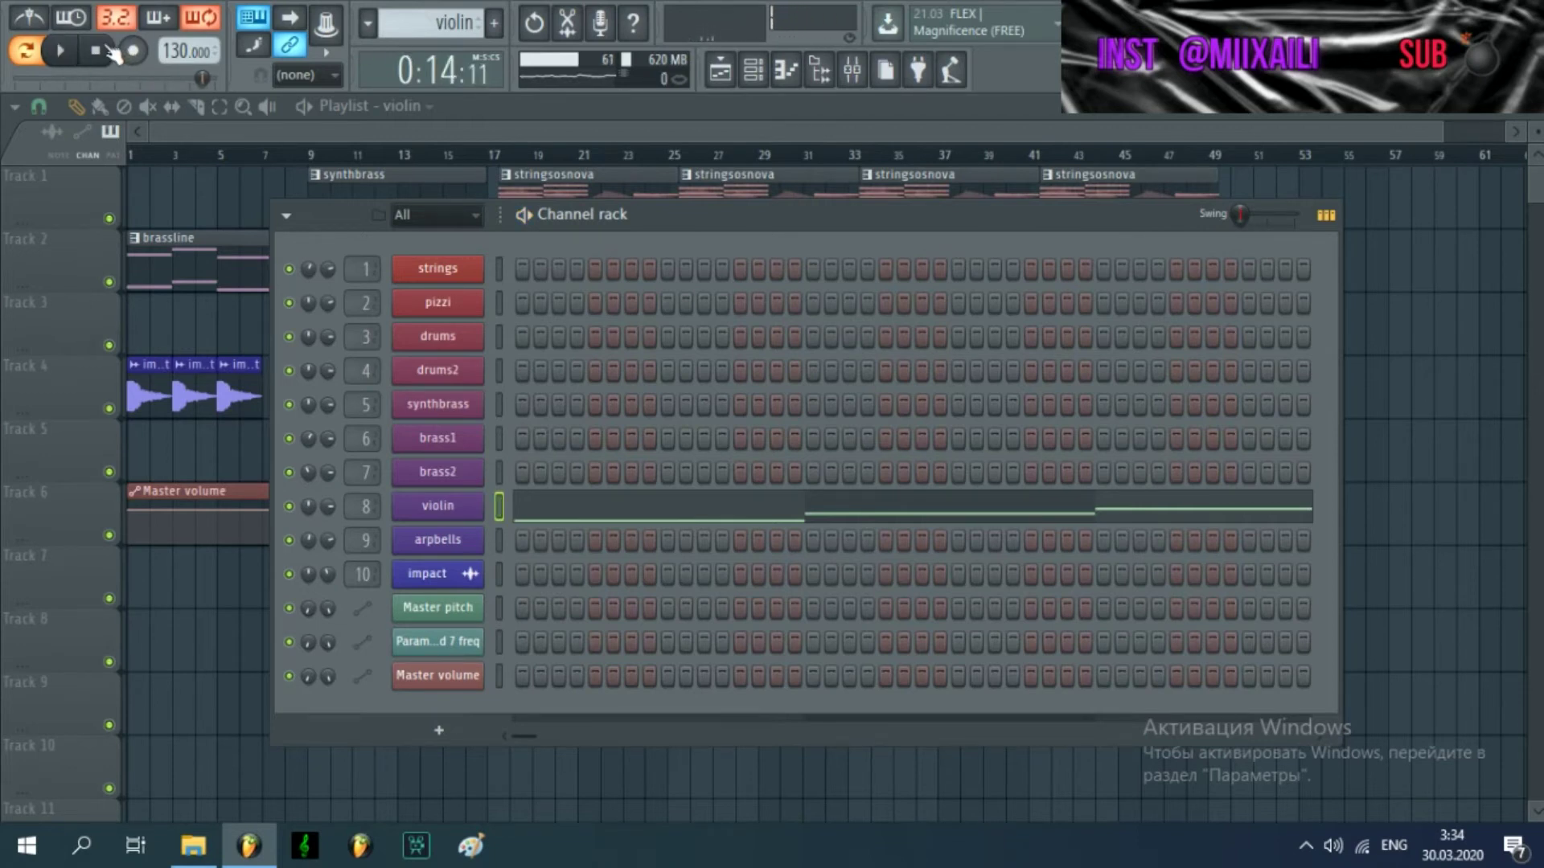
{"action": "left_click", "coordinate": [109, 50]}
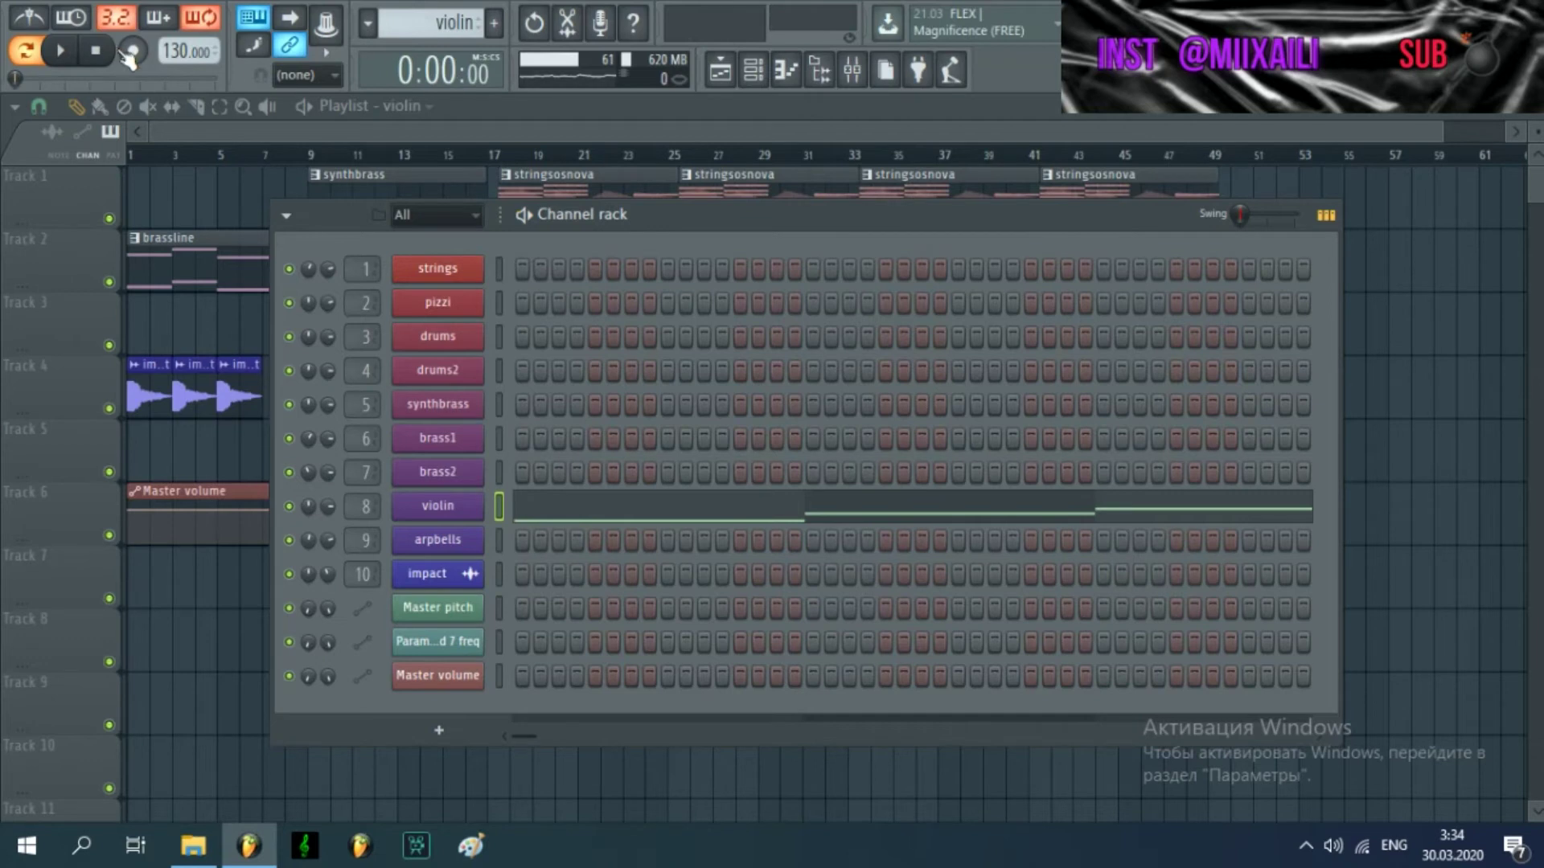
Switch to the arpbells pattern and play it while viewing its chord notes in the piano roll
{"action": "scroll", "coordinate": [402, 25], "scroll_direction": "down", "scroll_amount": 1}
{"action": "left_click", "coordinate": [423, 31]}
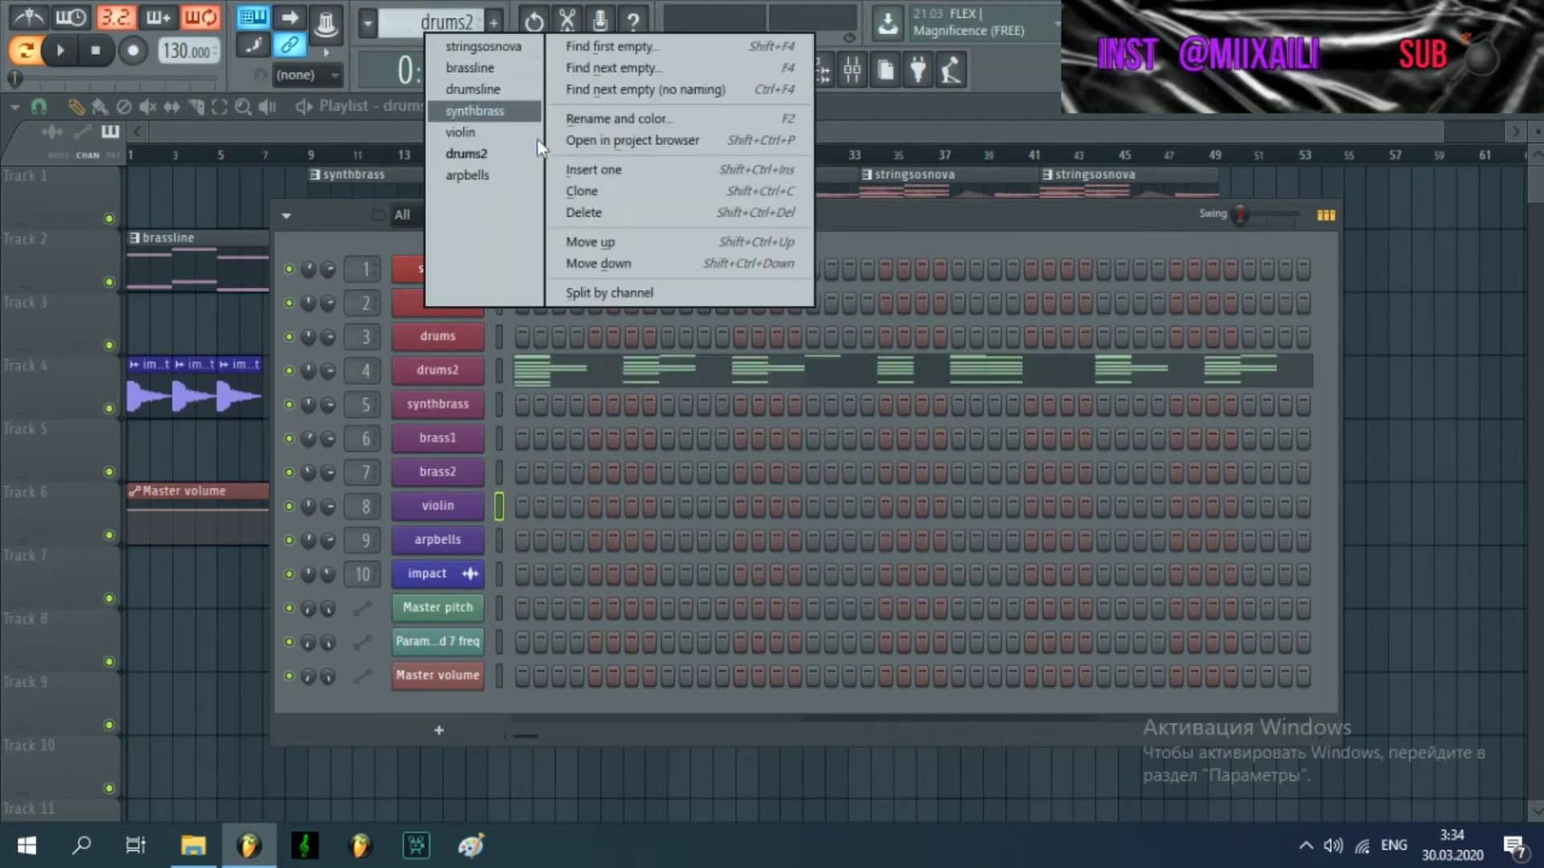
{"action": "left_click", "coordinate": [483, 175]}
{"action": "left_click", "coordinate": [537, 540]}
{"action": "key", "text": "space"}
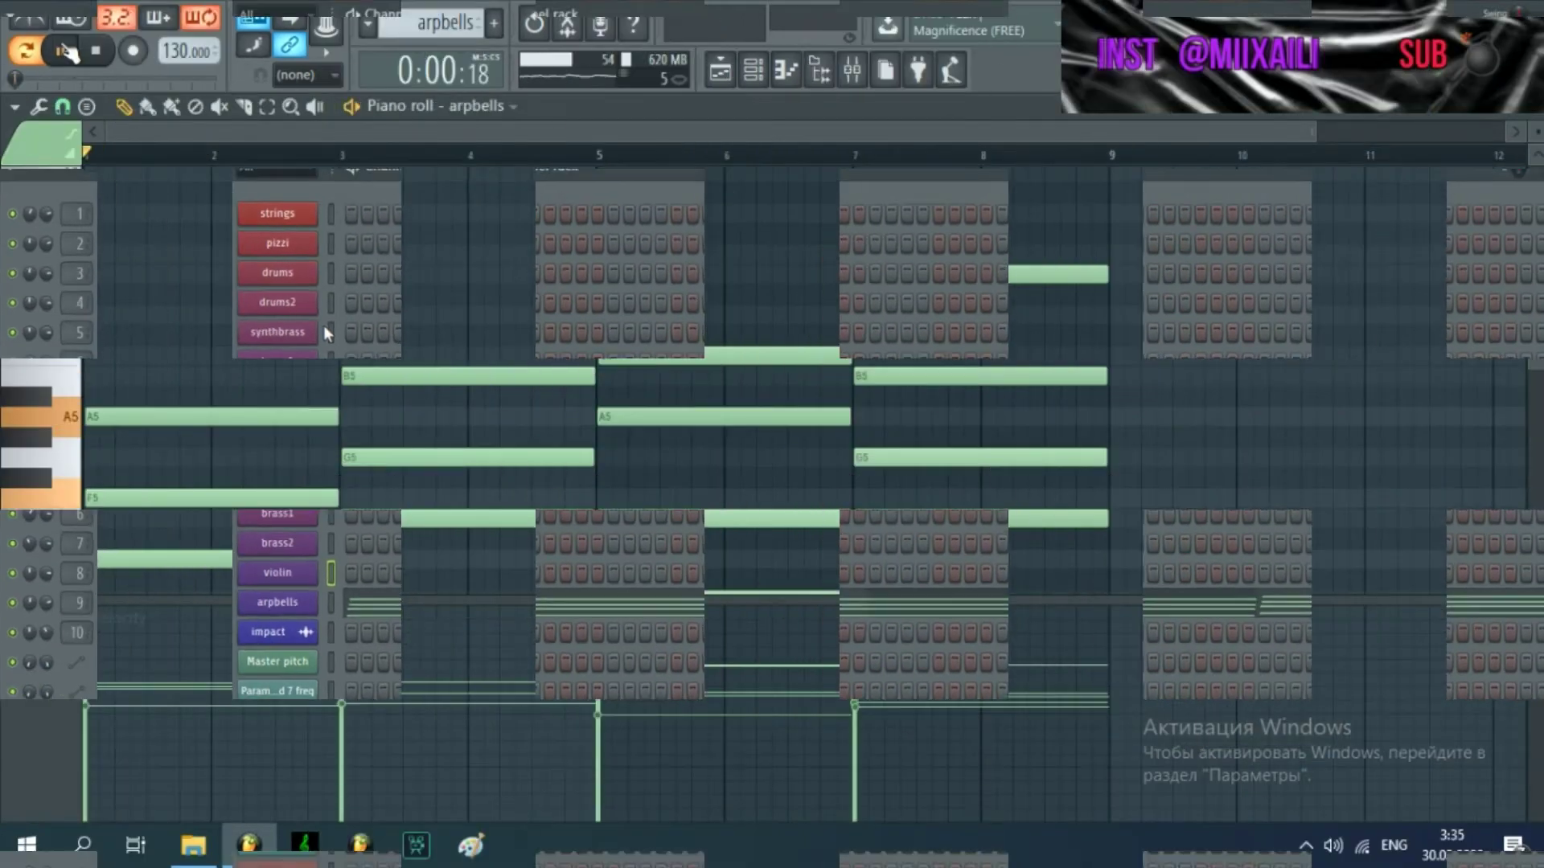
{"action": "scroll", "coordinate": [232, 203], "scroll_direction": "down", "scroll_amount": 3}
{"action": "scroll", "coordinate": [234, 207], "scroll_direction": "up", "scroll_amount": 2}
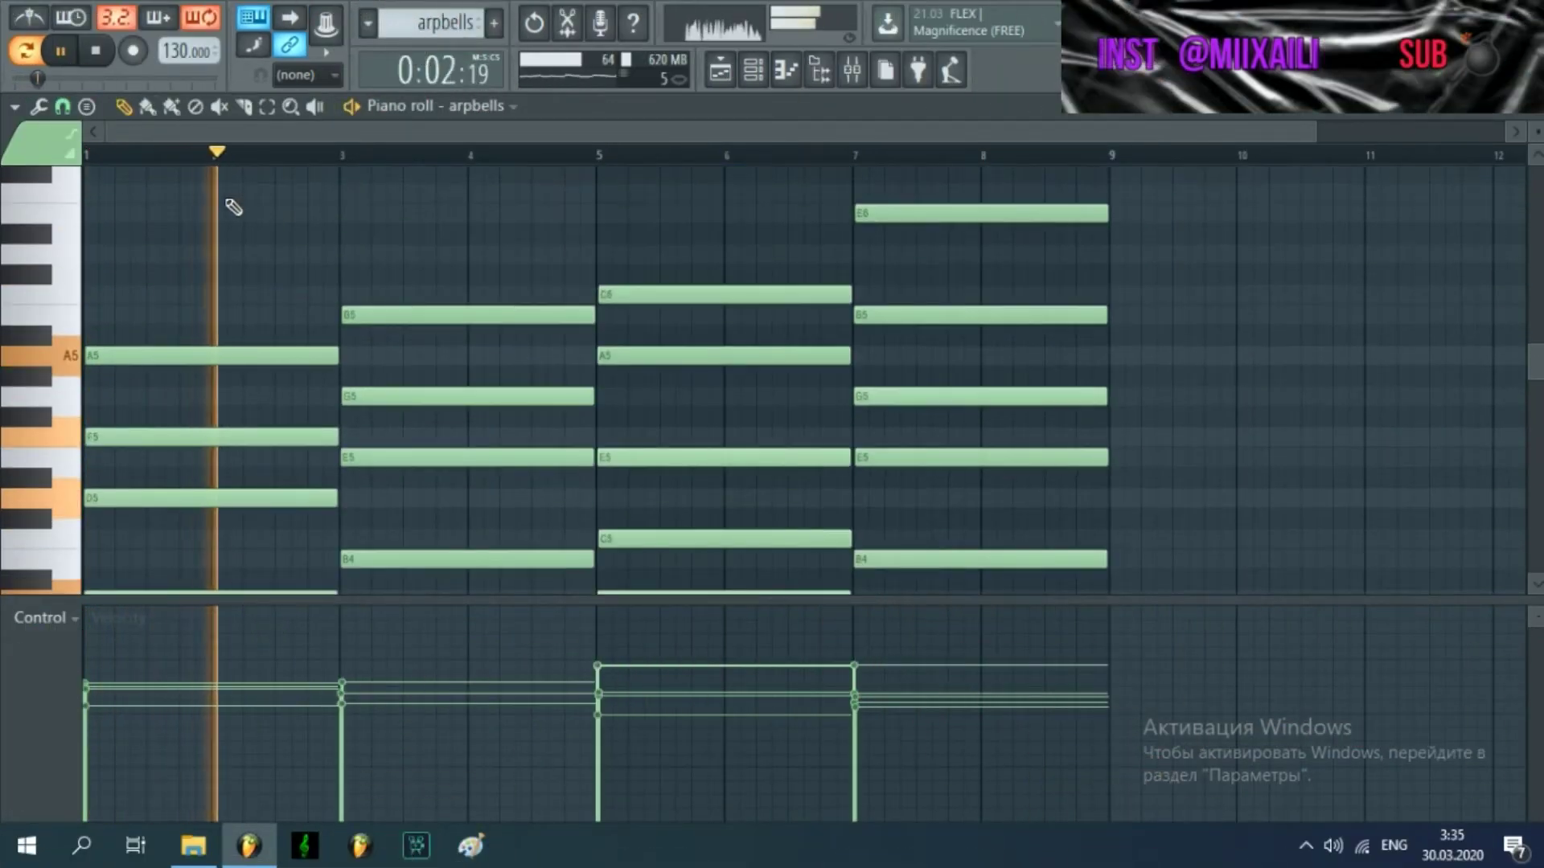
{"action": "scroll", "coordinate": [233, 207], "scroll_direction": "down", "scroll_amount": 1}
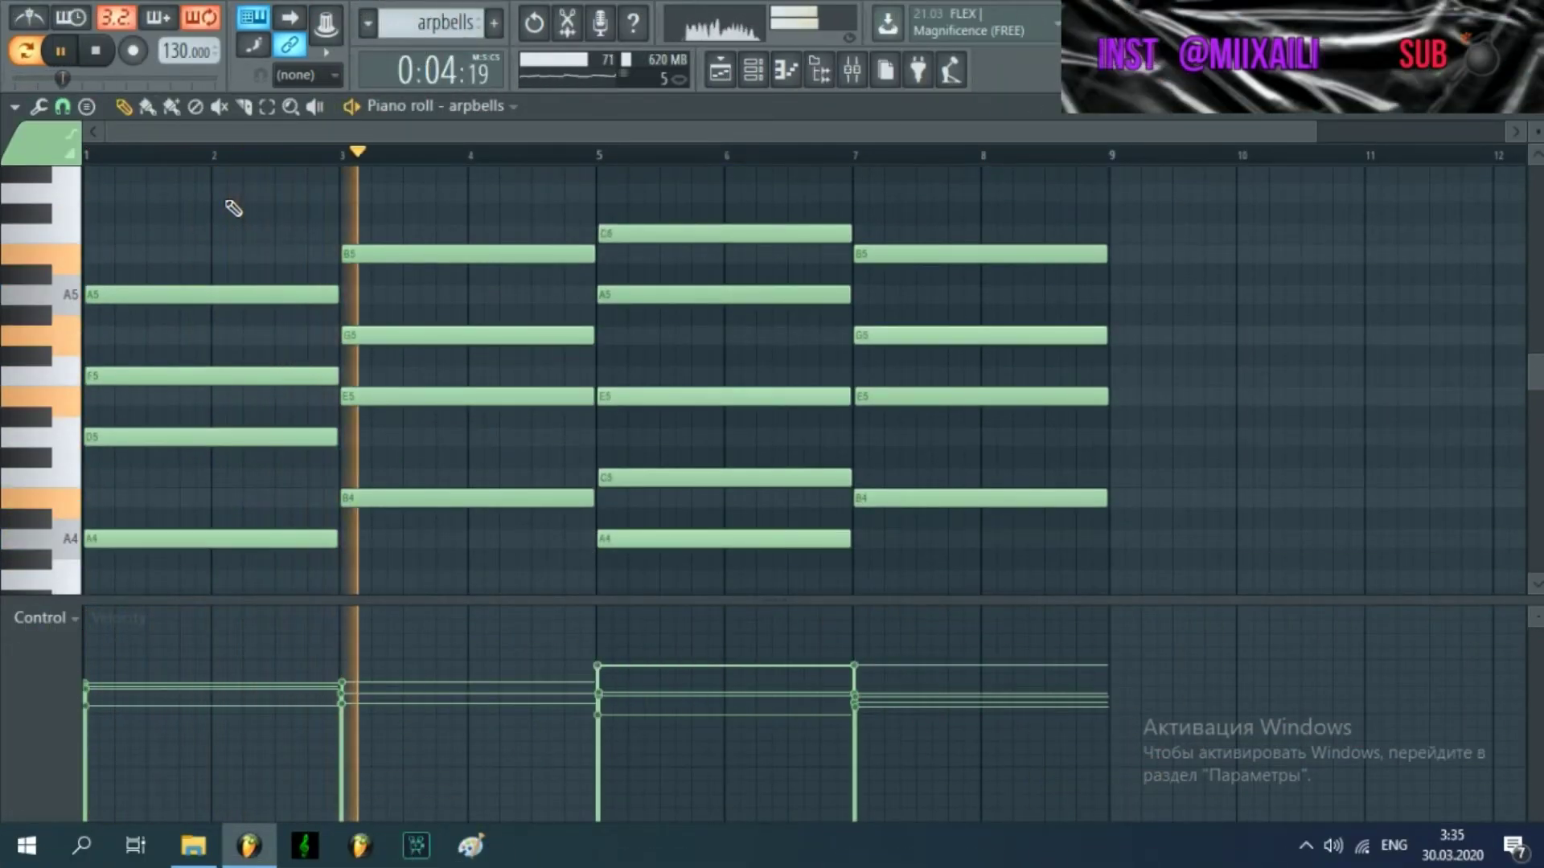
{"action": "left_click", "coordinate": [63, 53]}
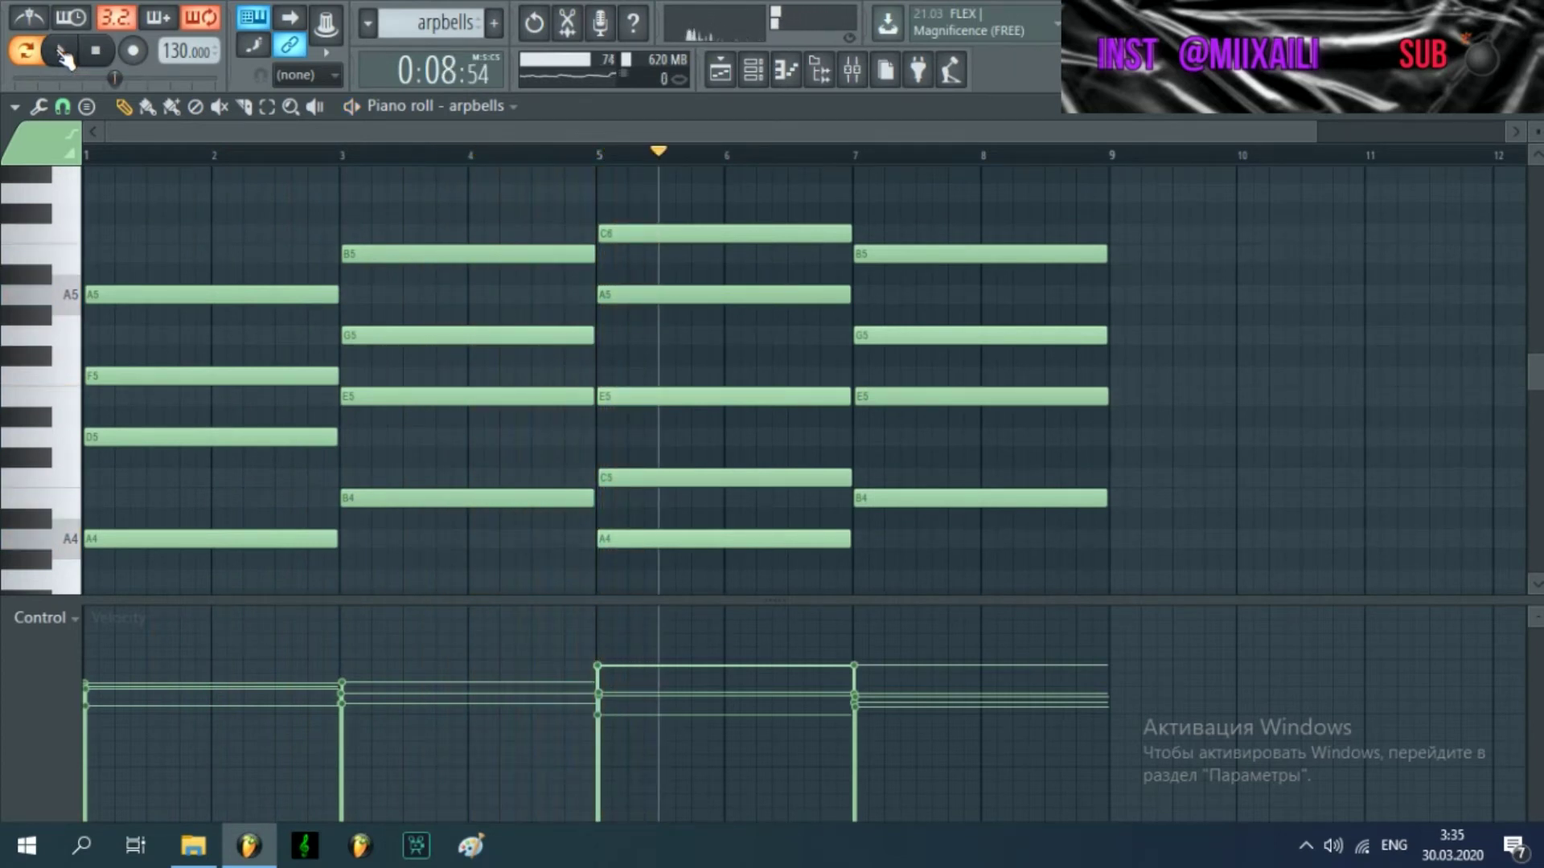
Close the arpbells piano roll and open the arpbells channel's instrument to view its preset
{"action": "left_click", "coordinate": [1535, 118]}
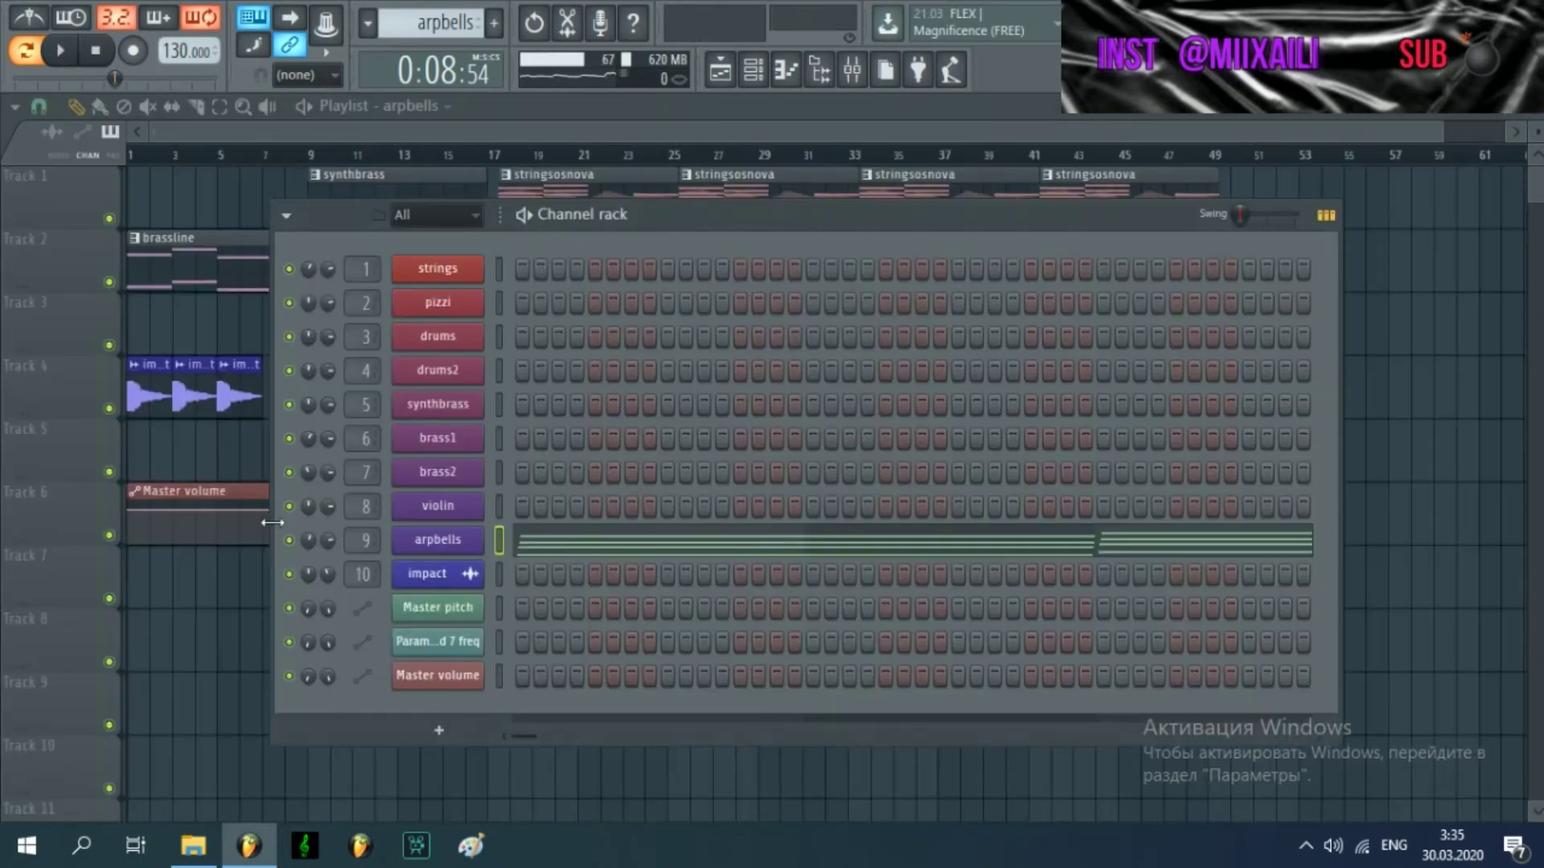
{"action": "left_click", "coordinate": [452, 550]}
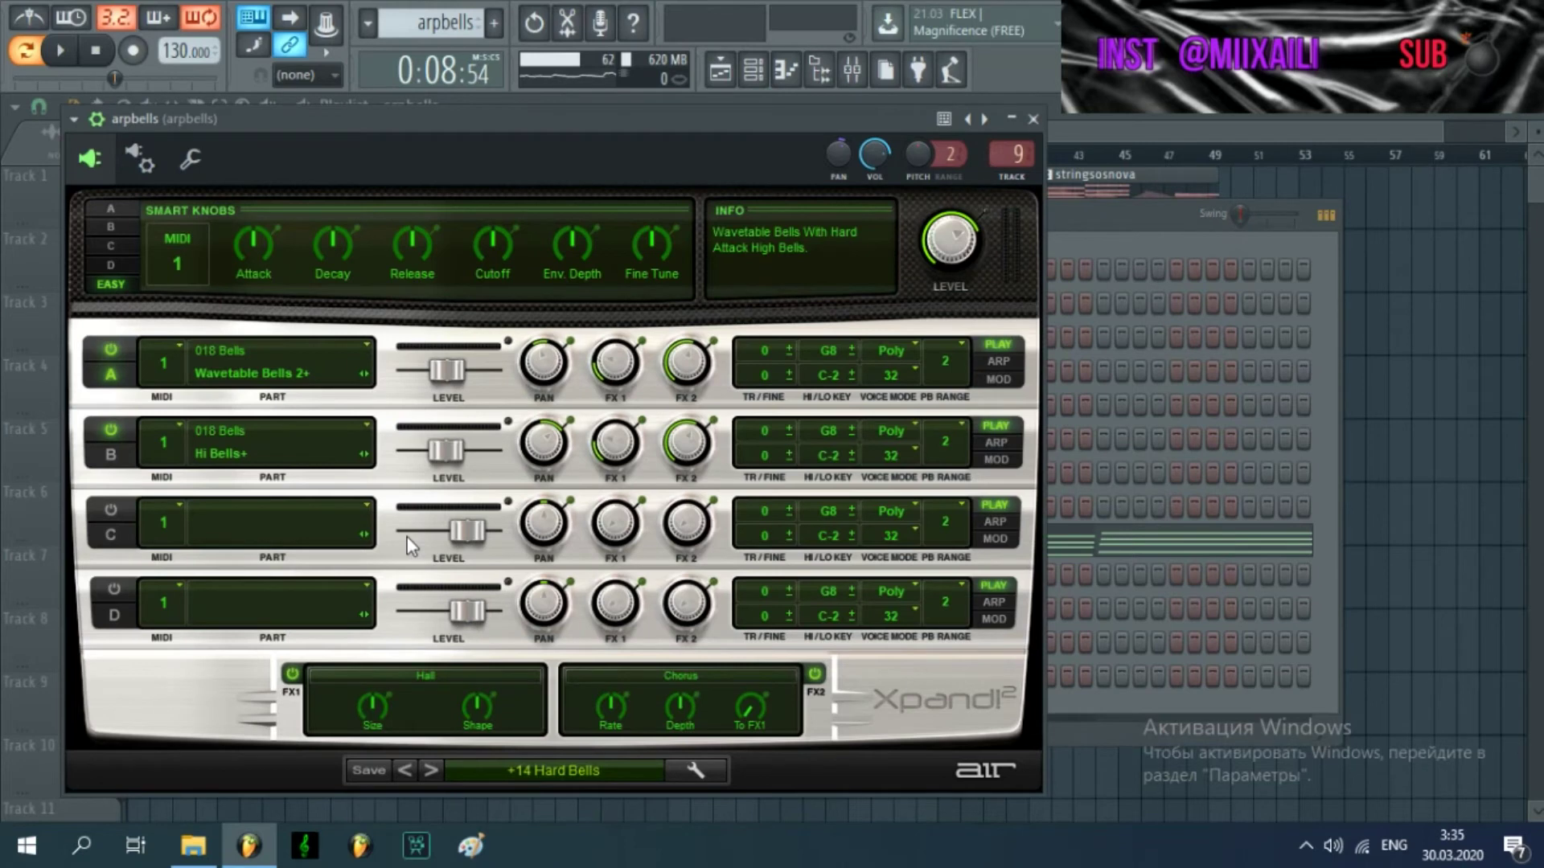
Show the arpbells channel's arpeggiator settings while playing its pattern, stop playback, and close the instrument window
{"action": "left_click", "coordinate": [190, 161]}
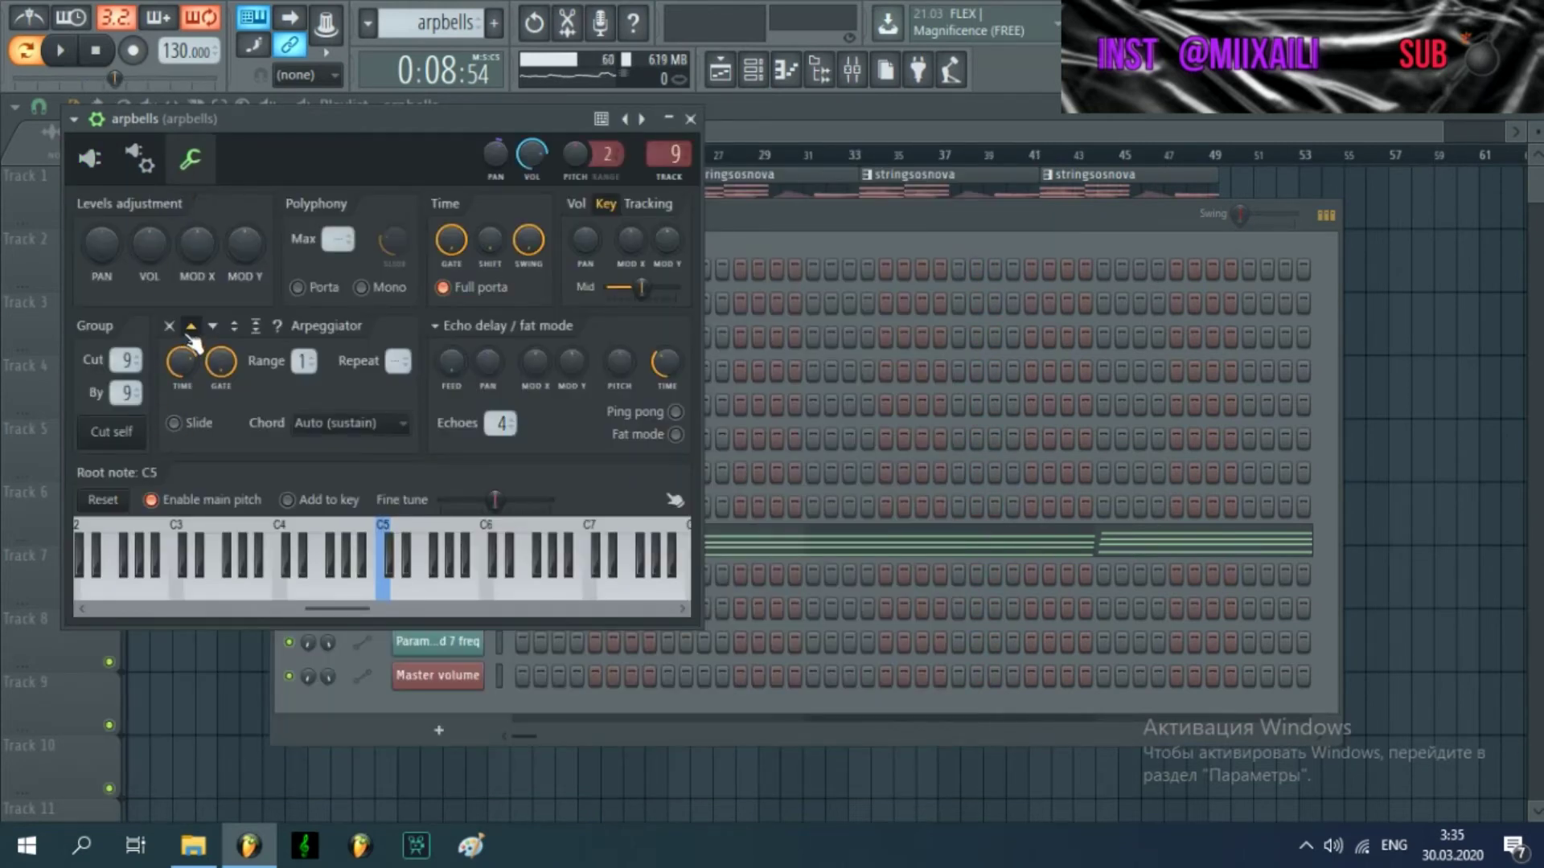
{"action": "key", "text": "space"}
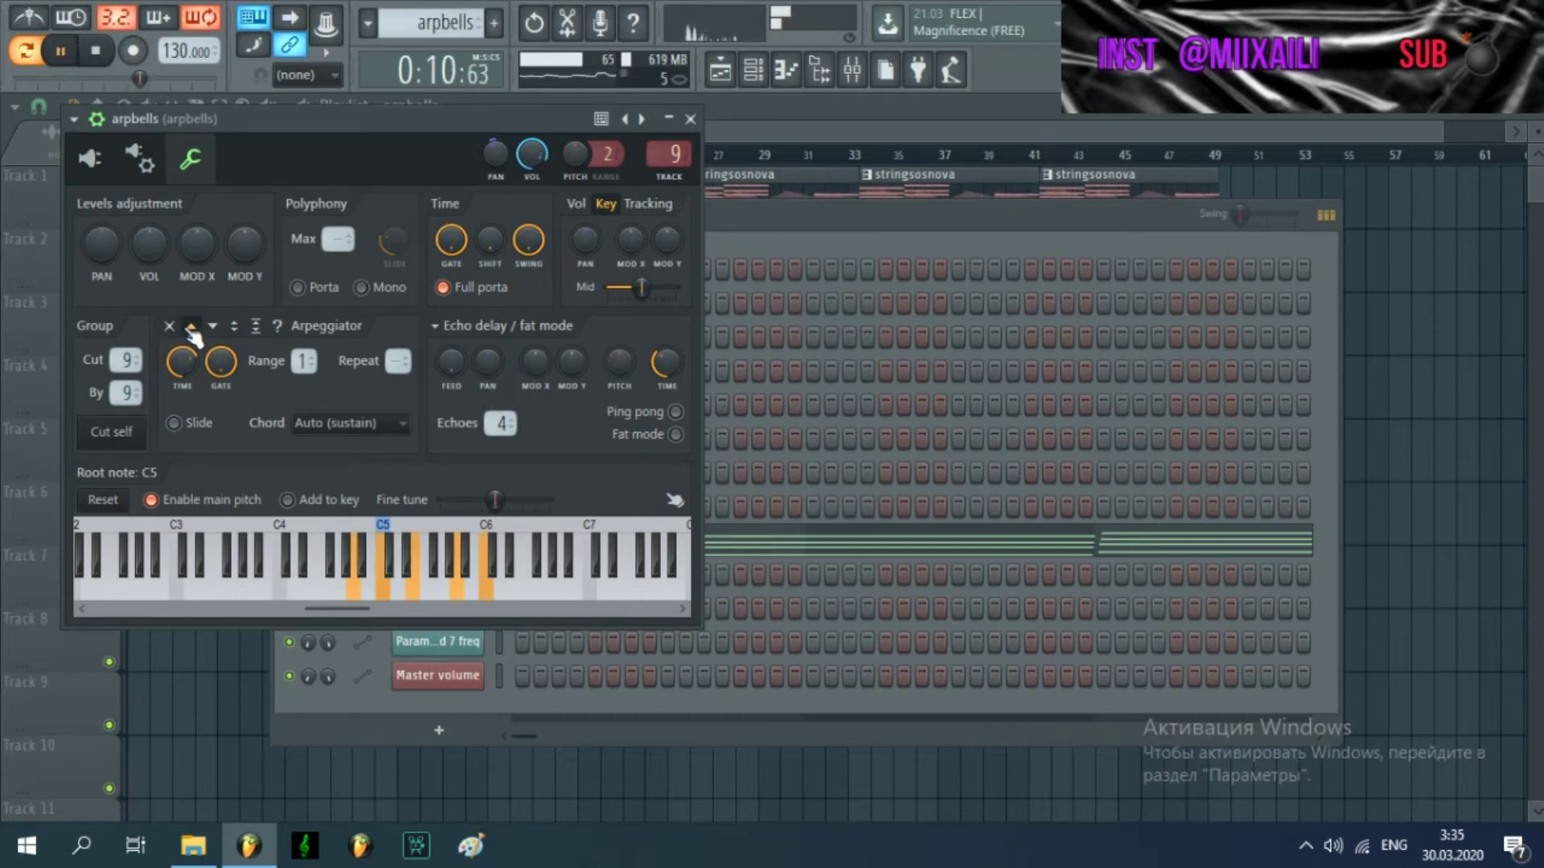
{"action": "key", "text": "space"}
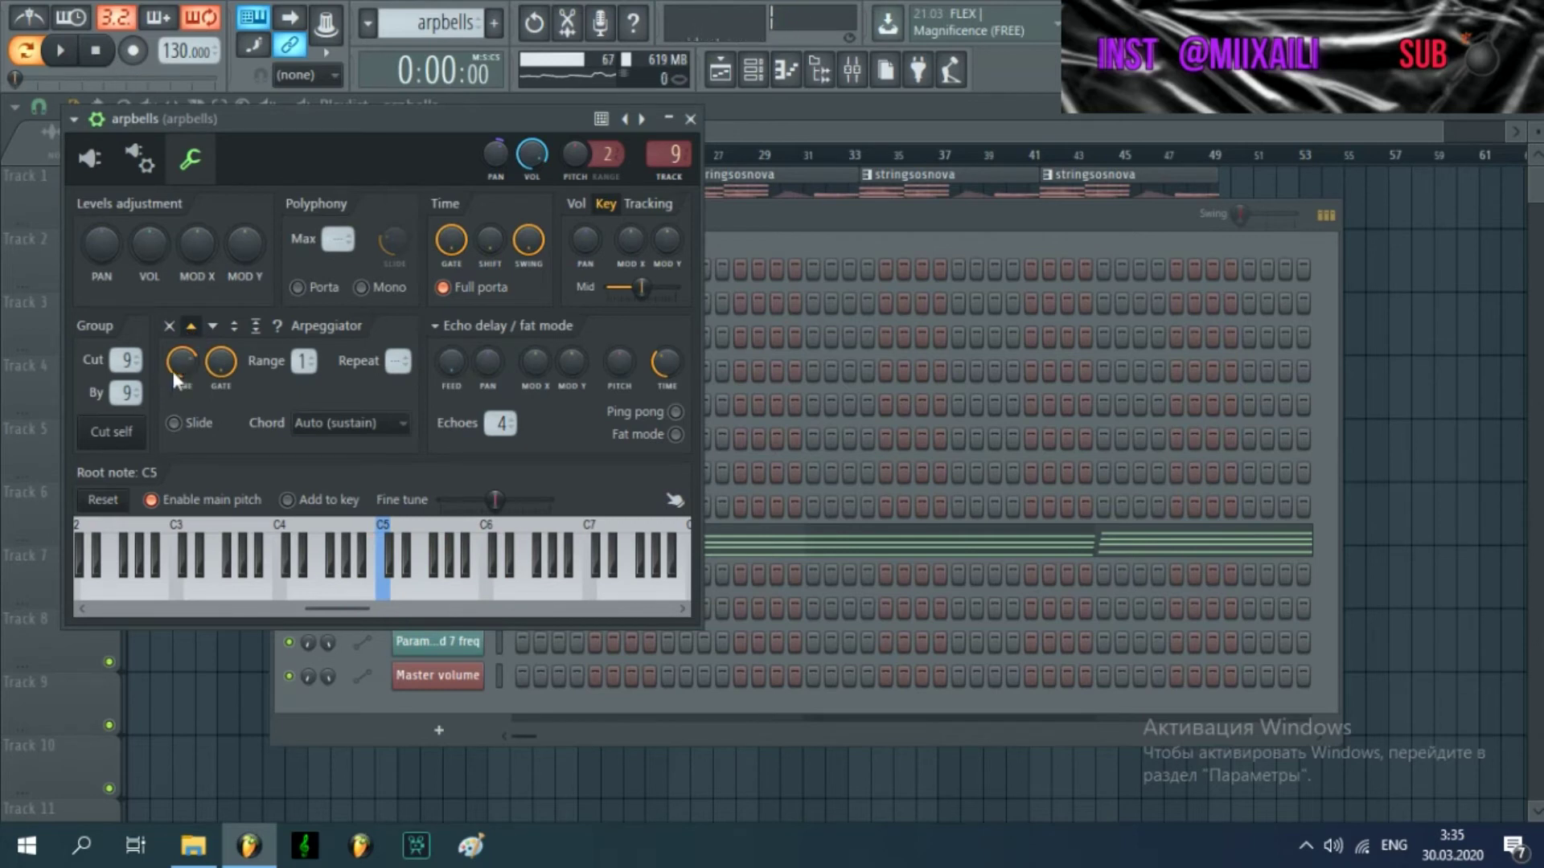
{"action": "left_click", "coordinate": [691, 119]}
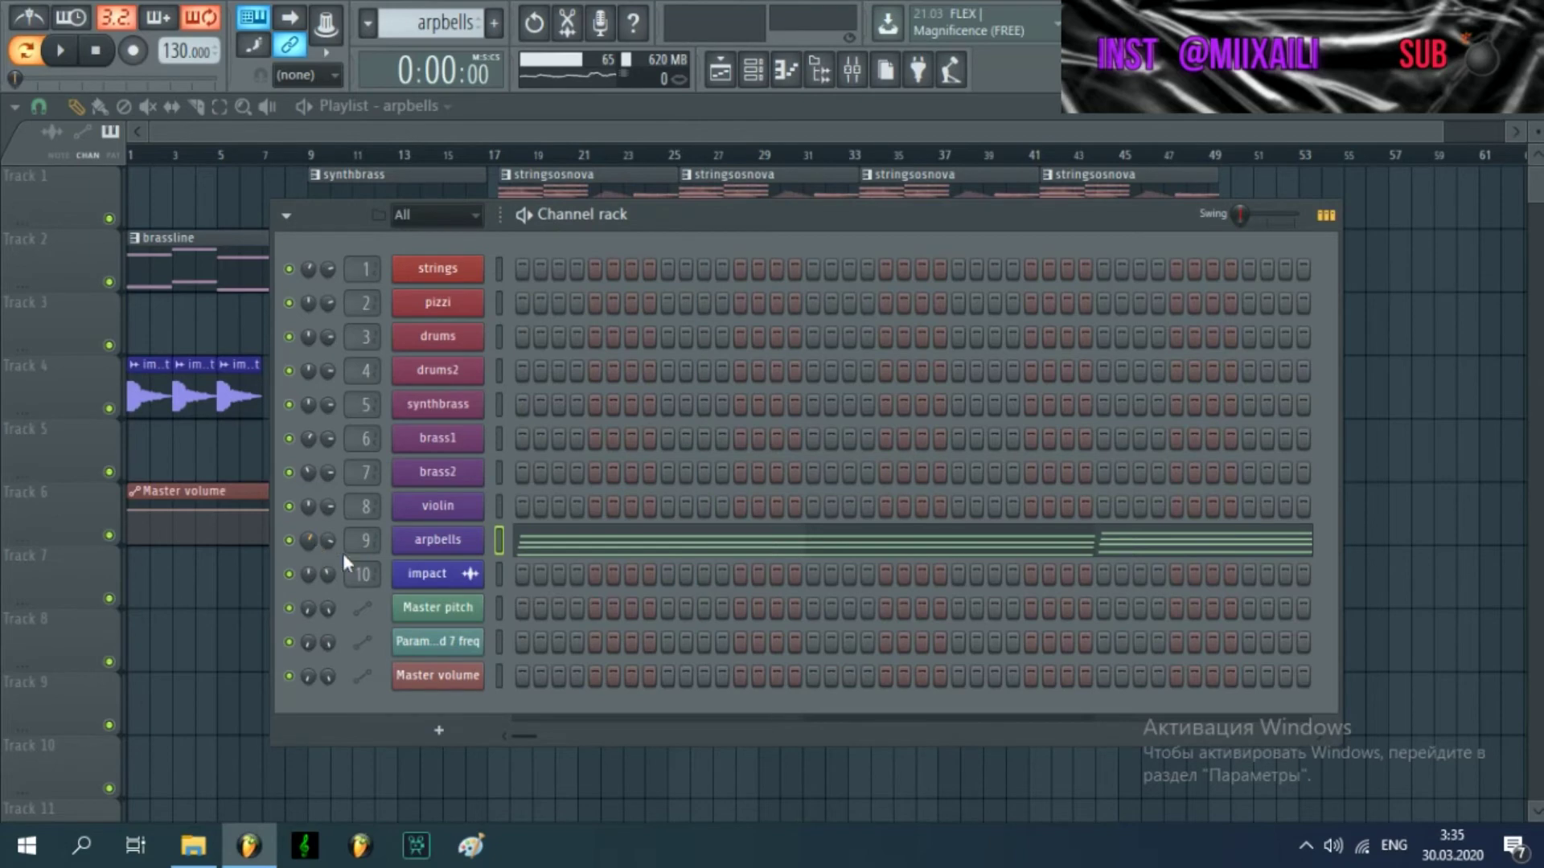
View the arpbells pattern's channel panning and channel volume automation in the piano roll, and close it
{"action": "left_click", "coordinate": [615, 560]}
{"action": "left_click", "coordinate": [44, 617]}
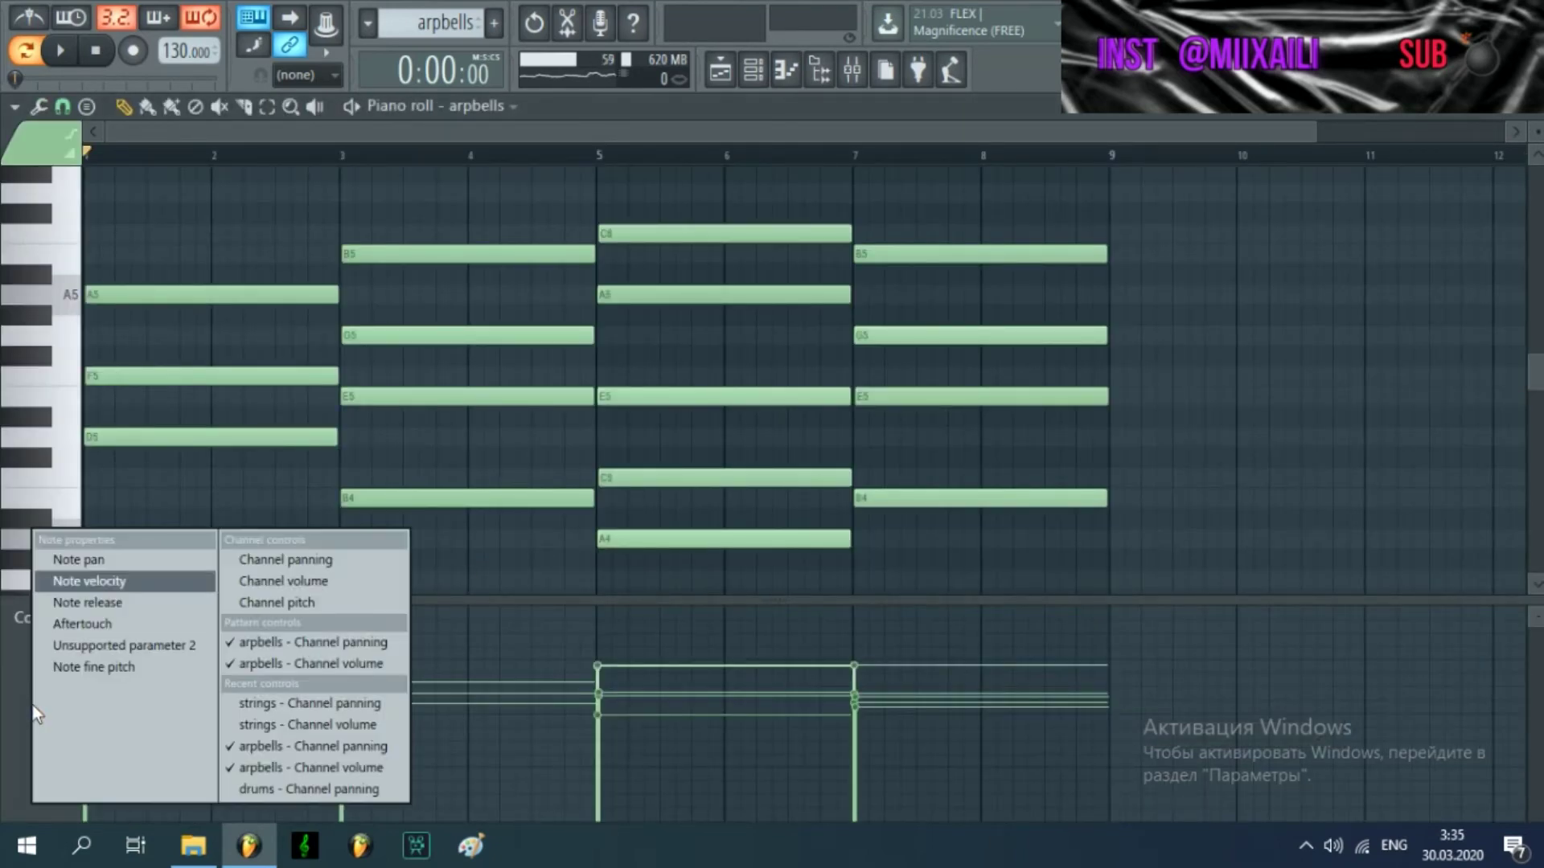
{"action": "left_click", "coordinate": [288, 557]}
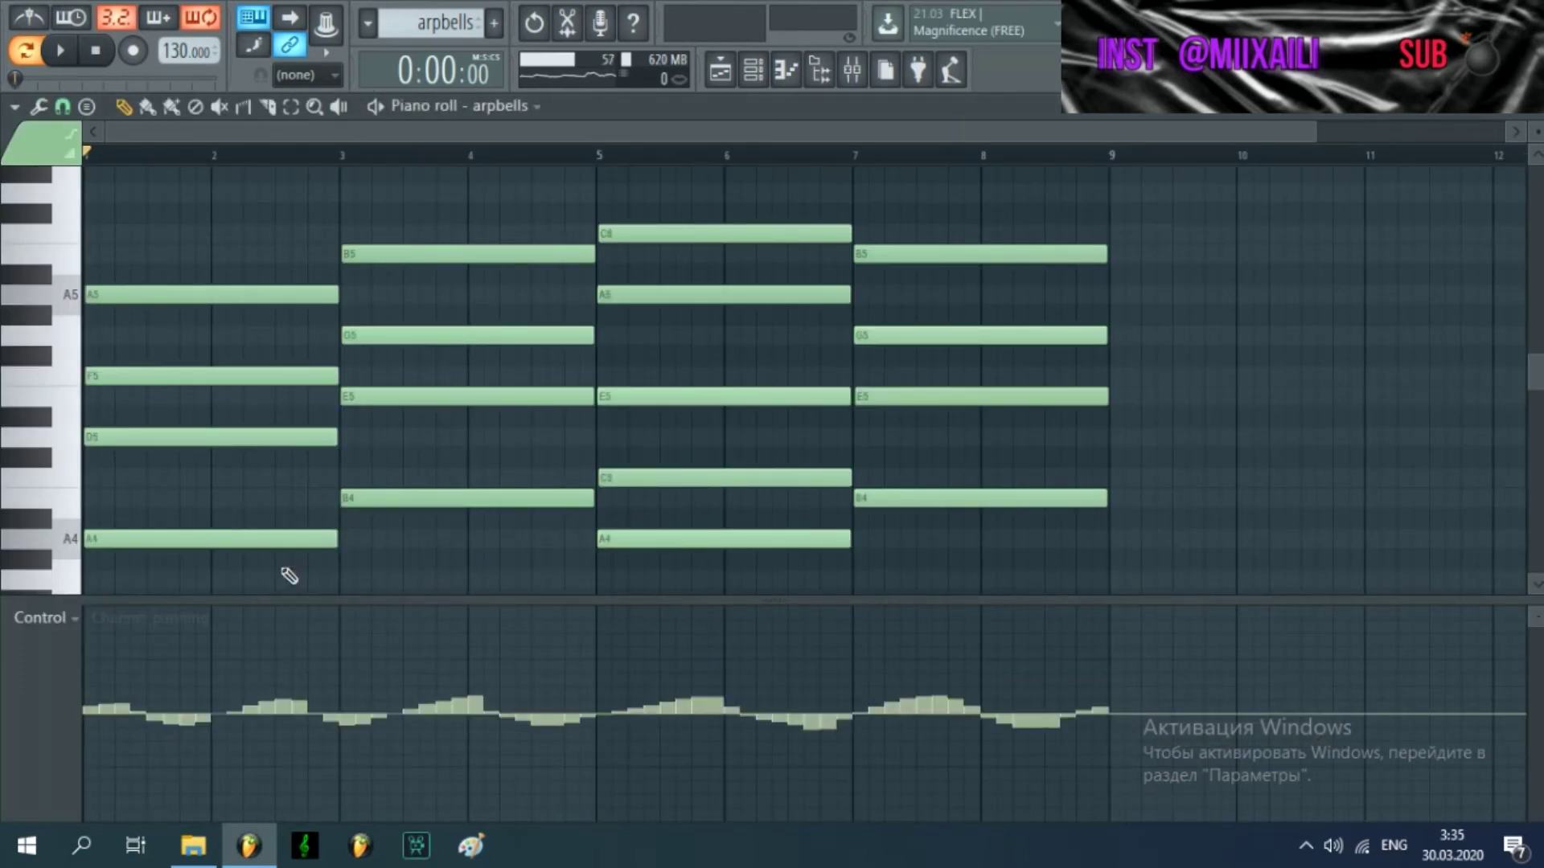
{"action": "left_click", "coordinate": [26, 665]}
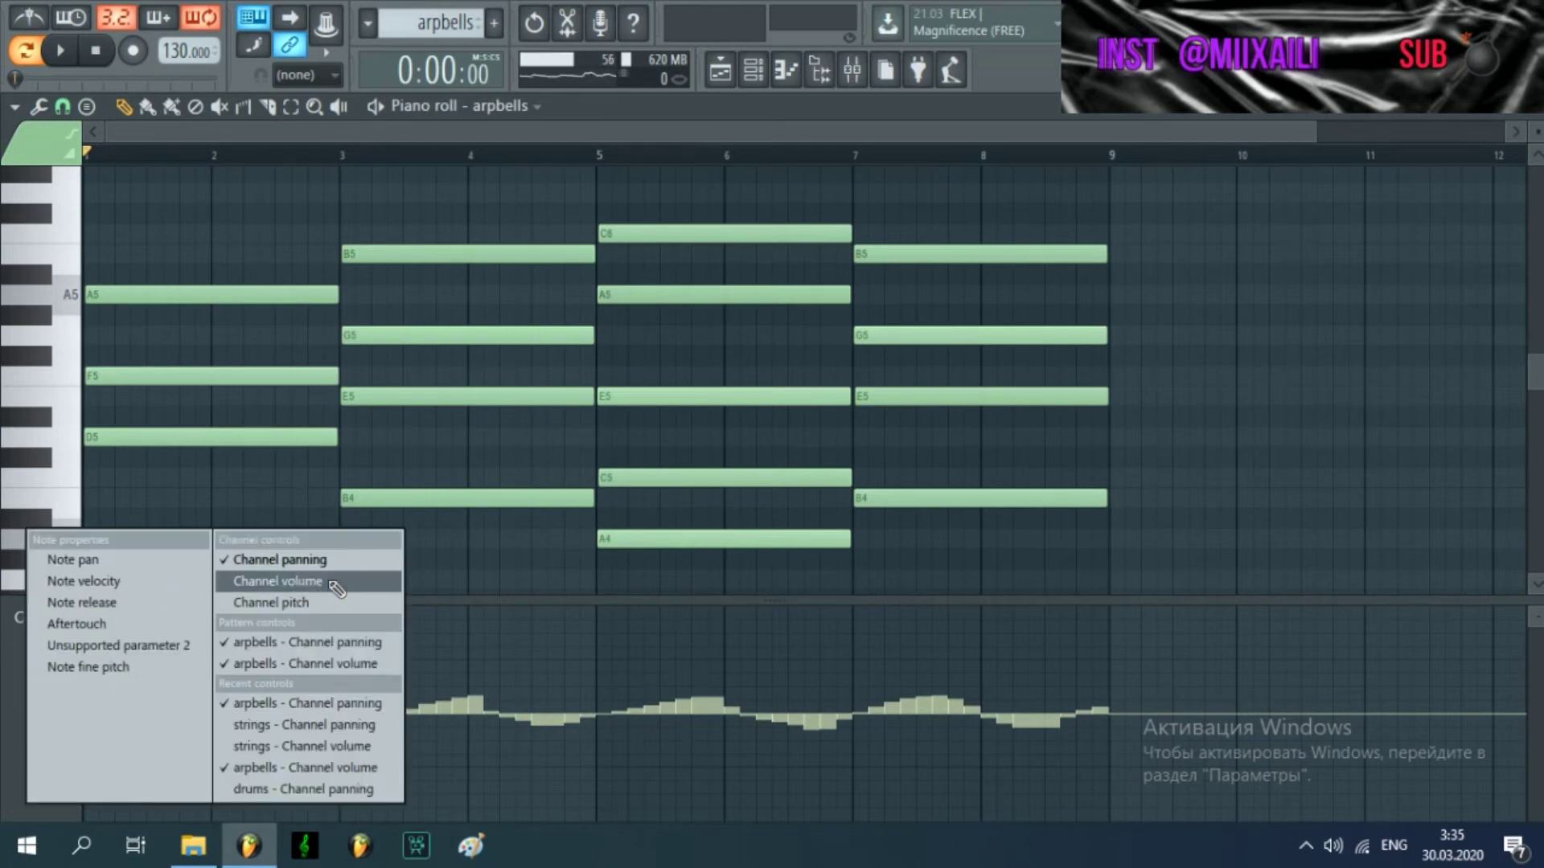
{"action": "left_click", "coordinate": [277, 580]}
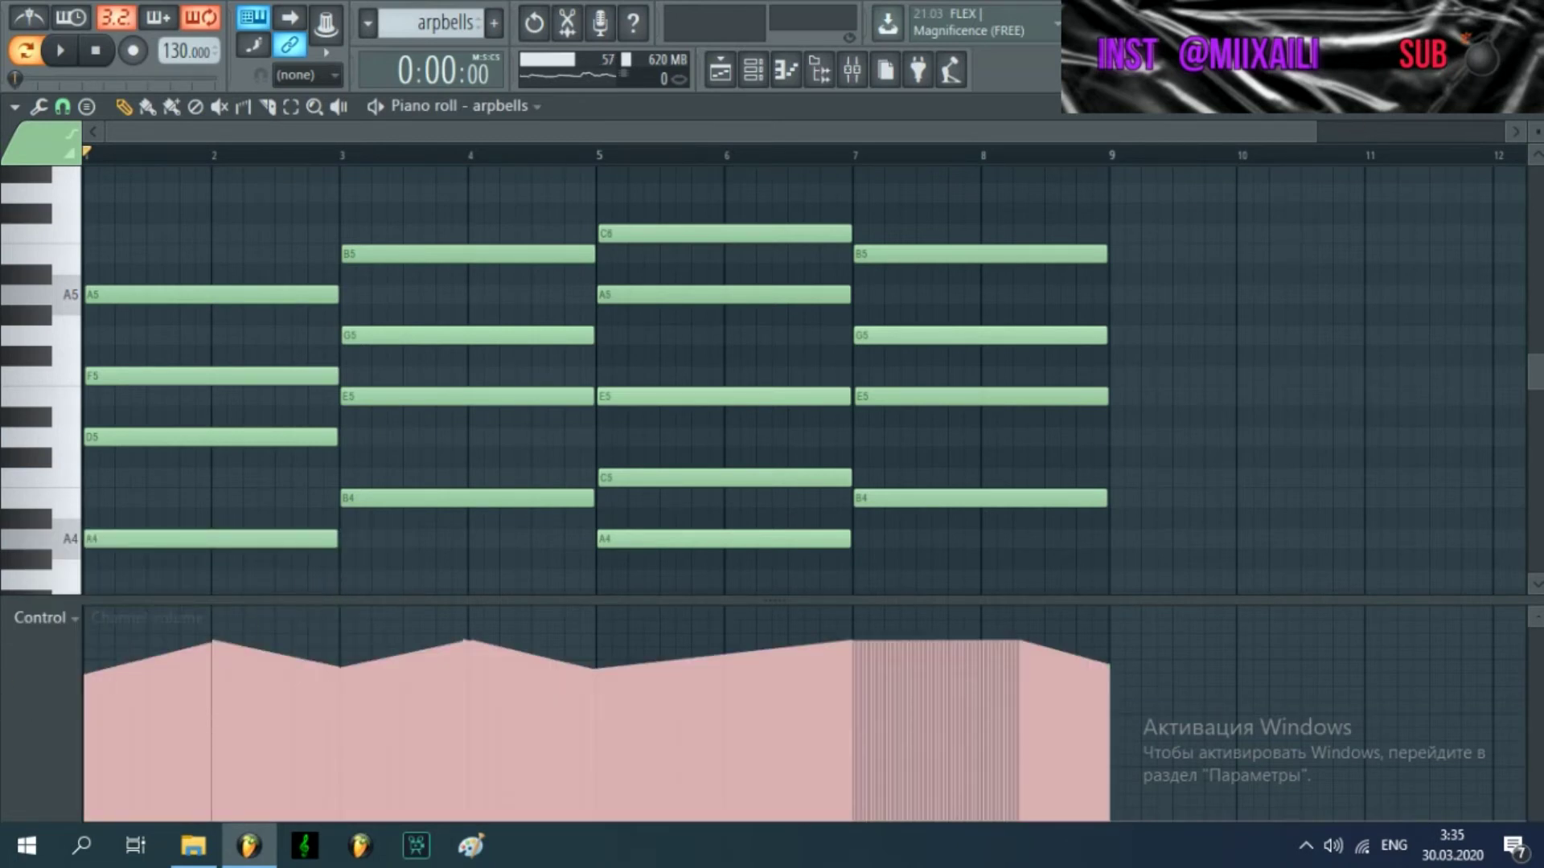
{"action": "left_click", "coordinate": [1536, 111]}
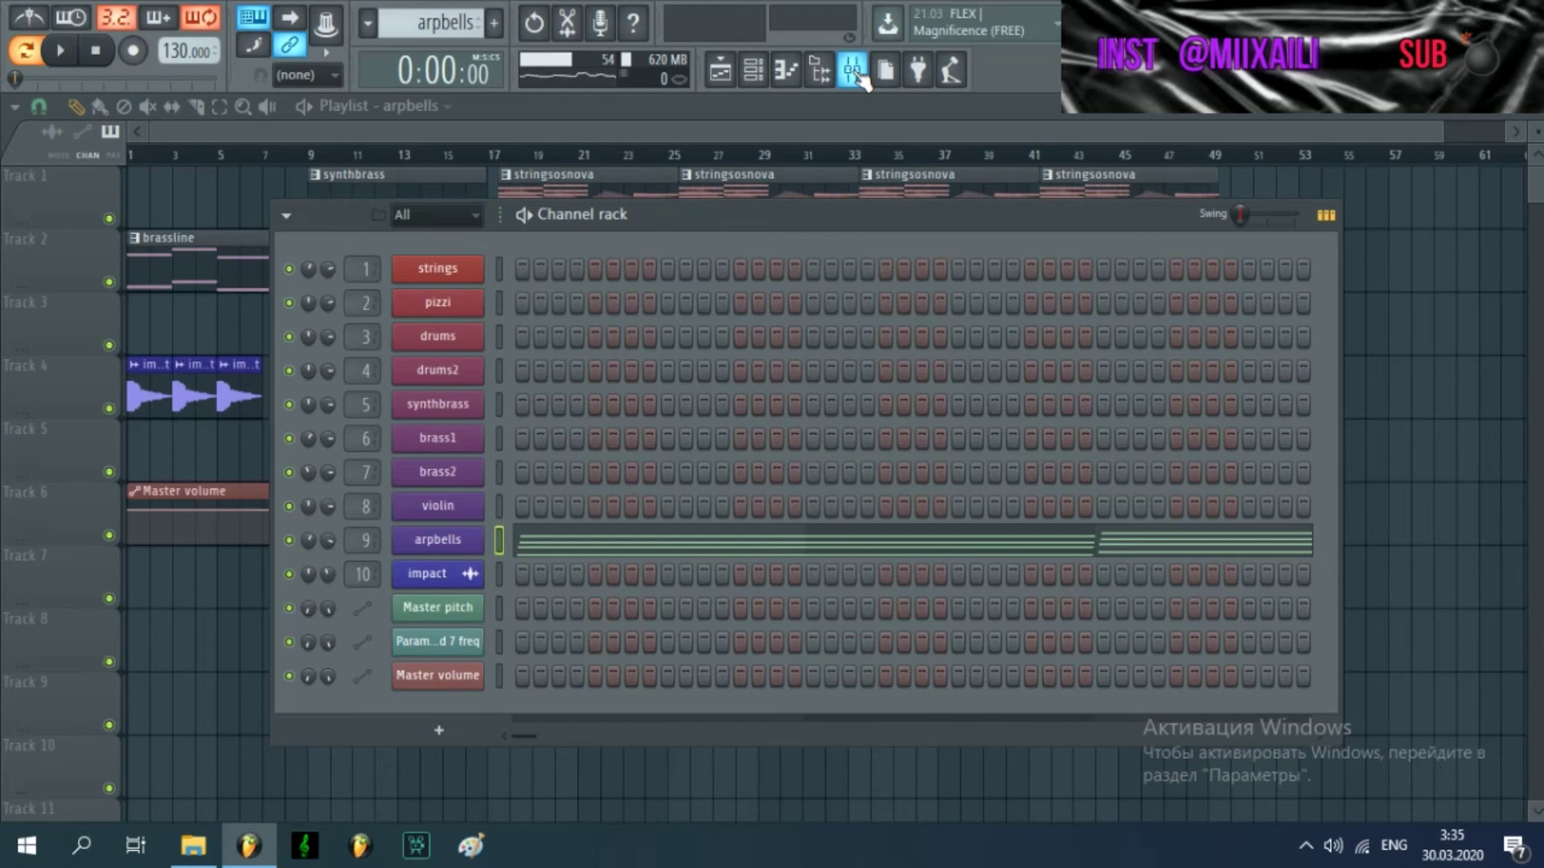
Hide the channel rack, switch to song mode, and play the full arrangement from the beginning
{"action": "left_click", "coordinate": [752, 73]}
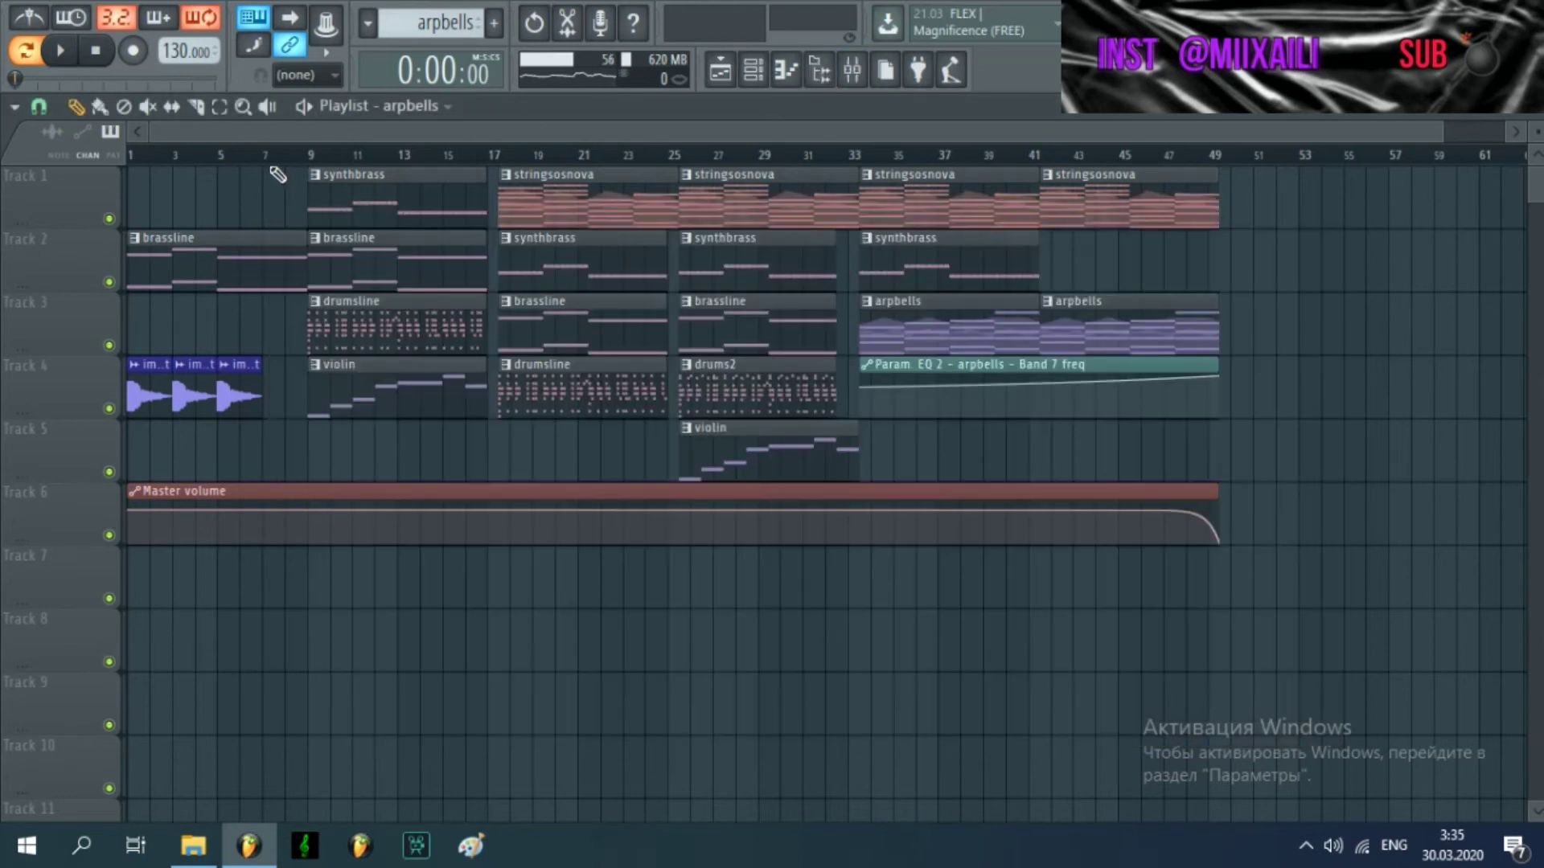
{"action": "key", "text": "l"}
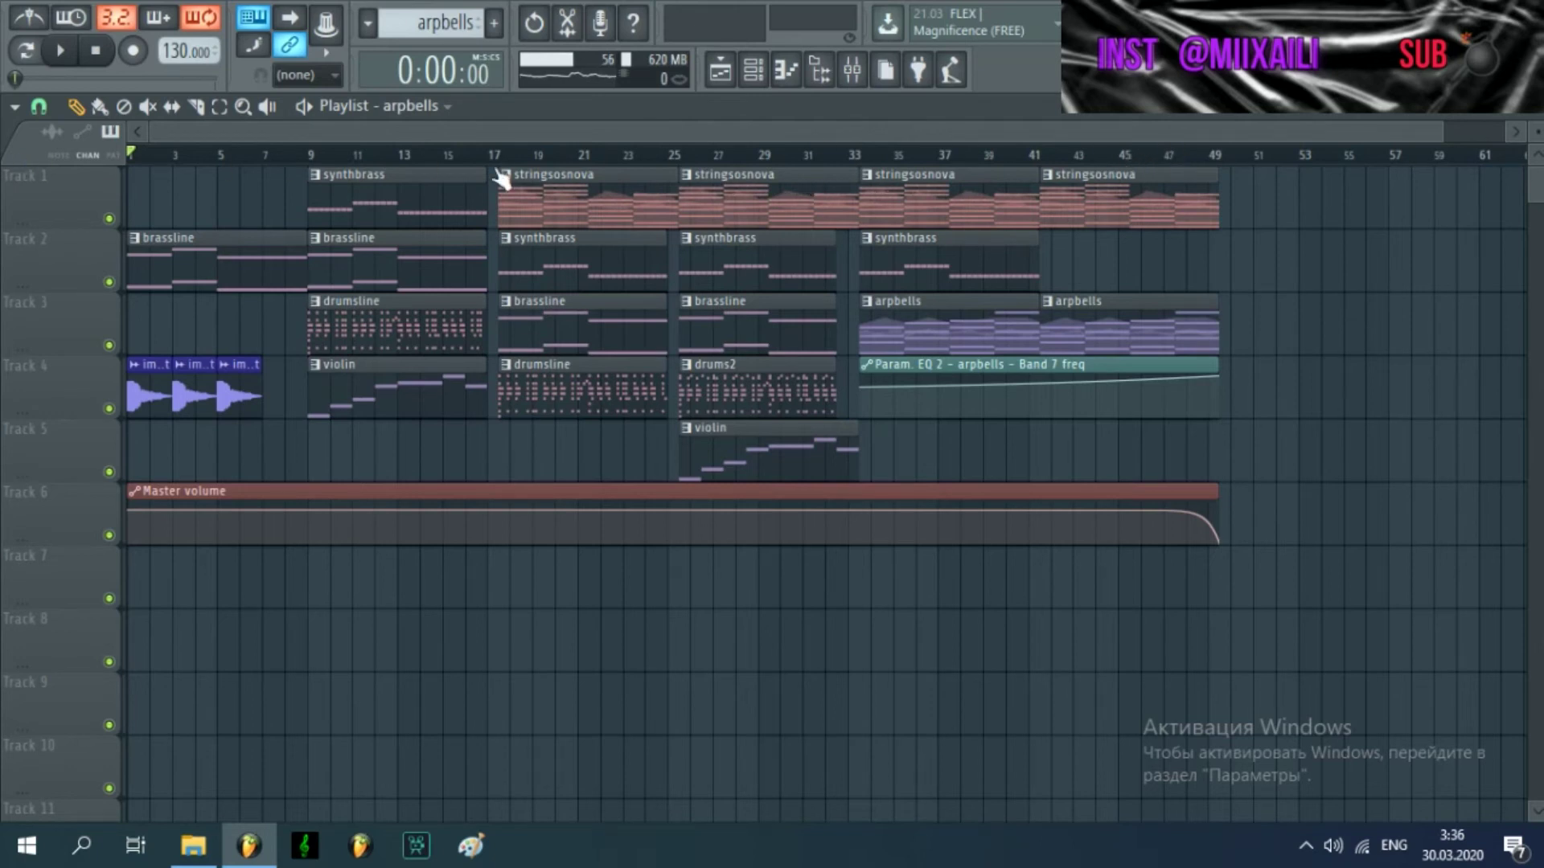
{"action": "key", "text": "space"}
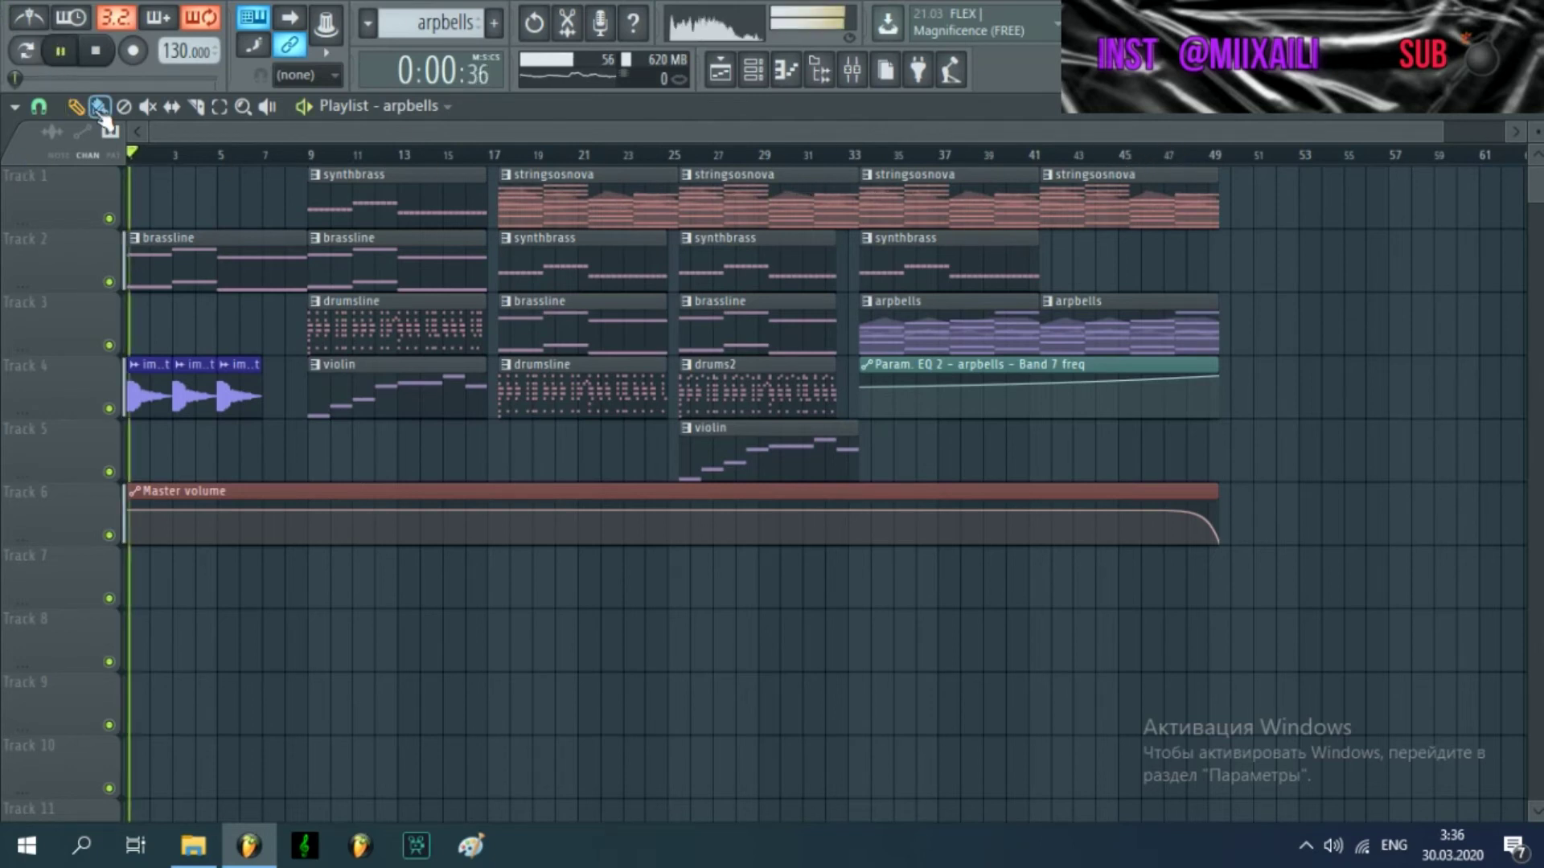
Open the mixer during playback and check the effect slots of the brass1, brass2, impact and strings tracks
{"action": "left_click", "coordinate": [852, 70]}
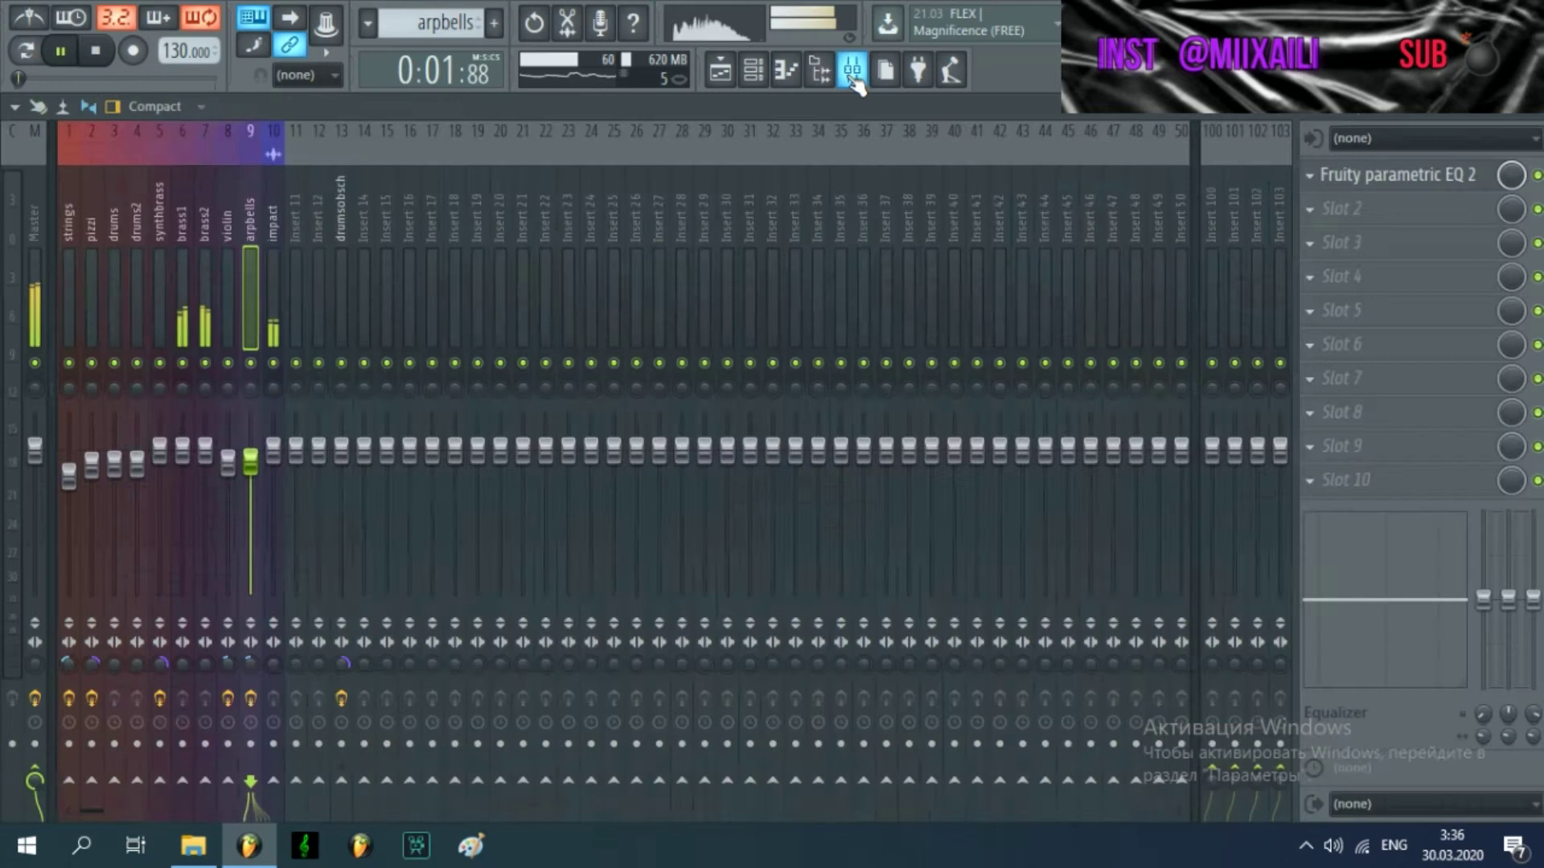
{"action": "left_click", "coordinate": [190, 267]}
{"action": "left_click", "coordinate": [199, 267]}
{"action": "left_click", "coordinate": [176, 269]}
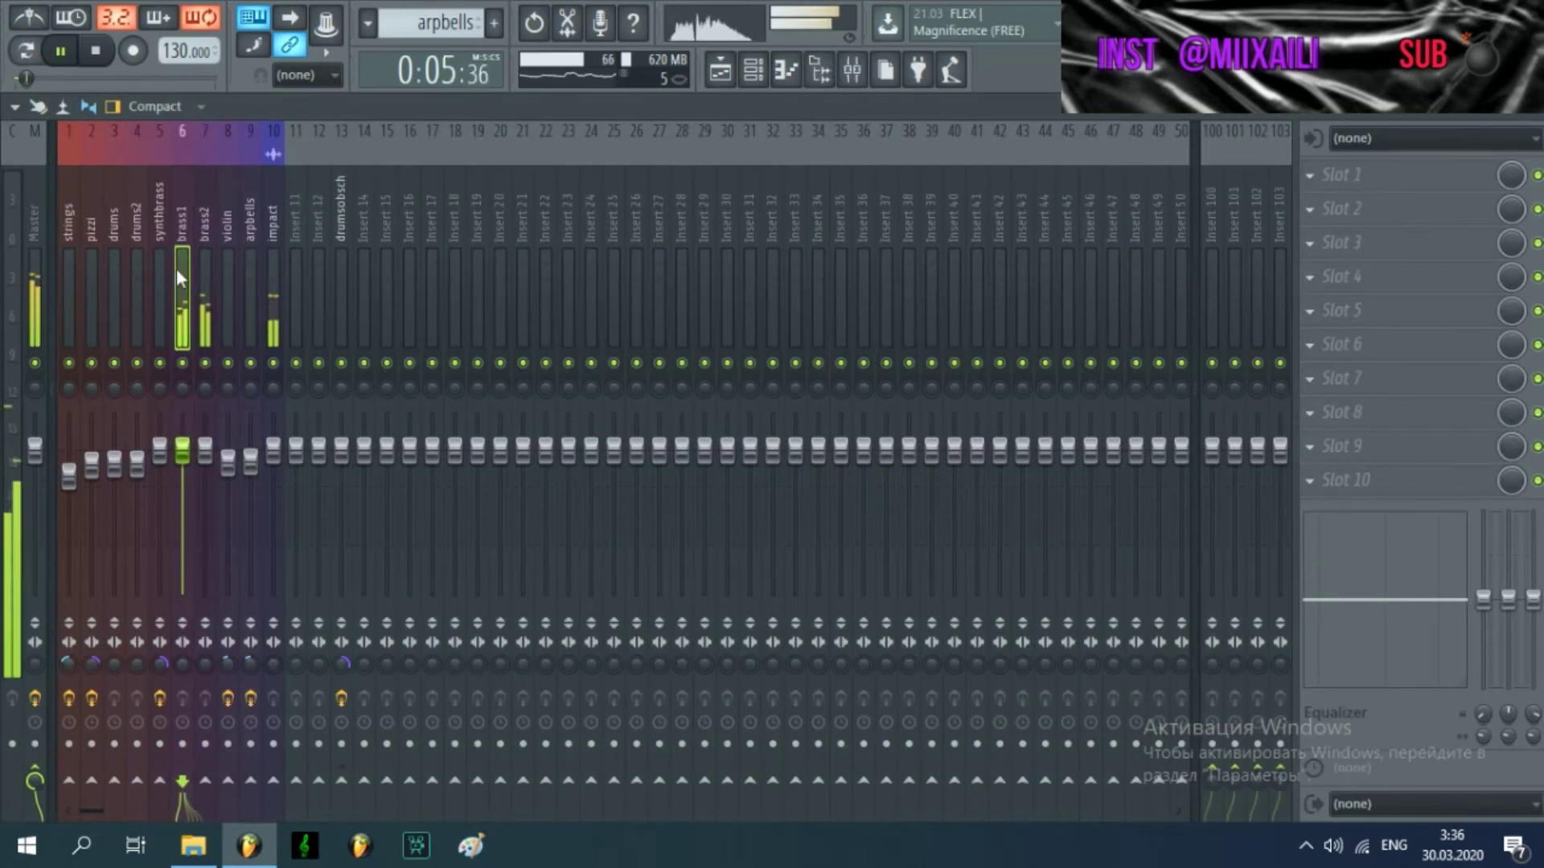
{"action": "left_click", "coordinate": [197, 277]}
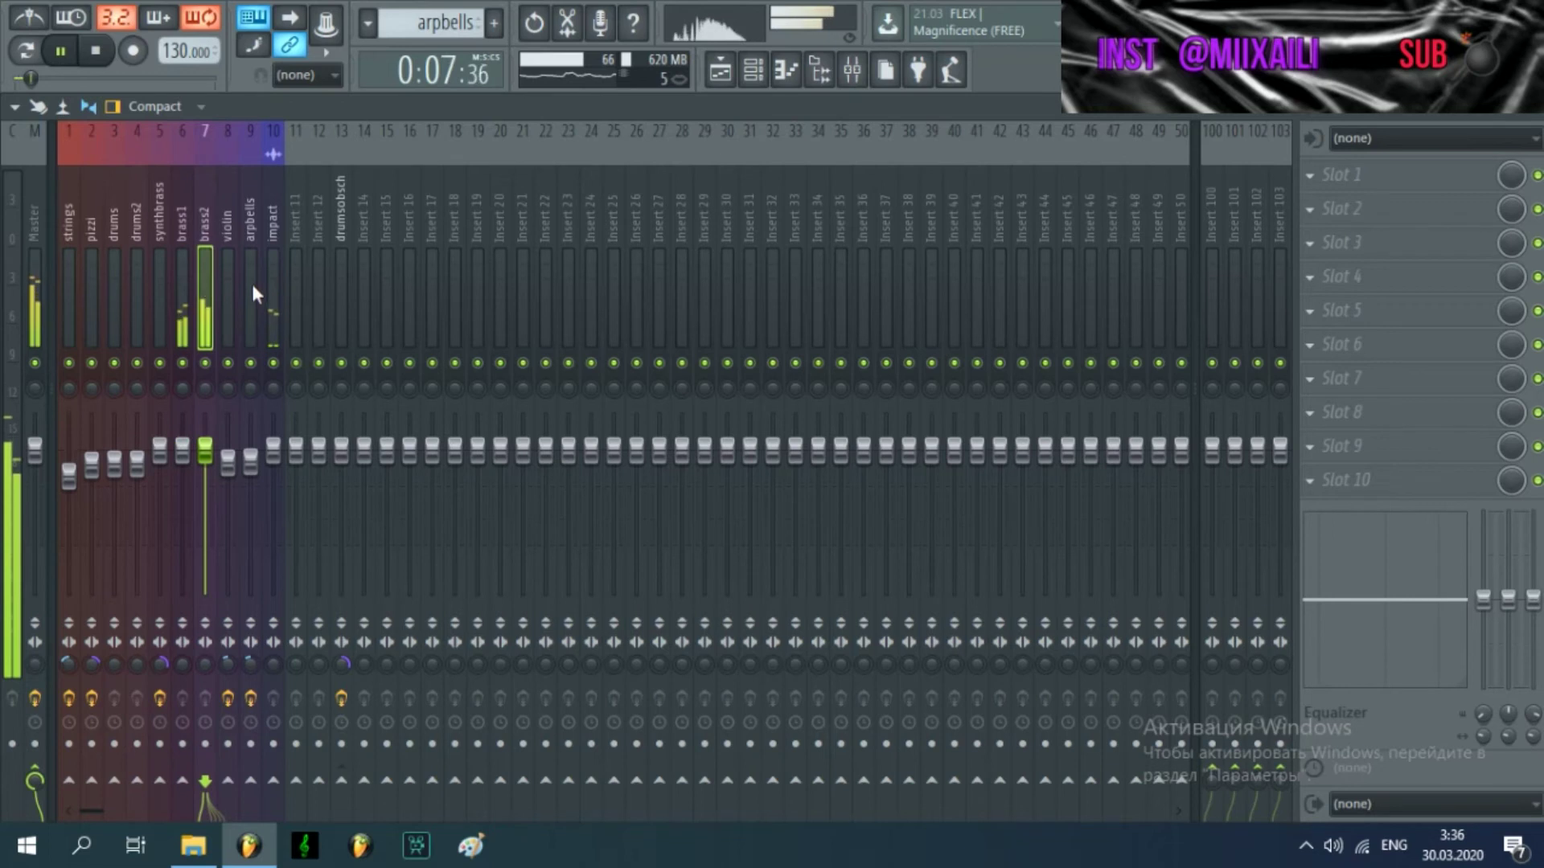
{"action": "left_click", "coordinate": [274, 290]}
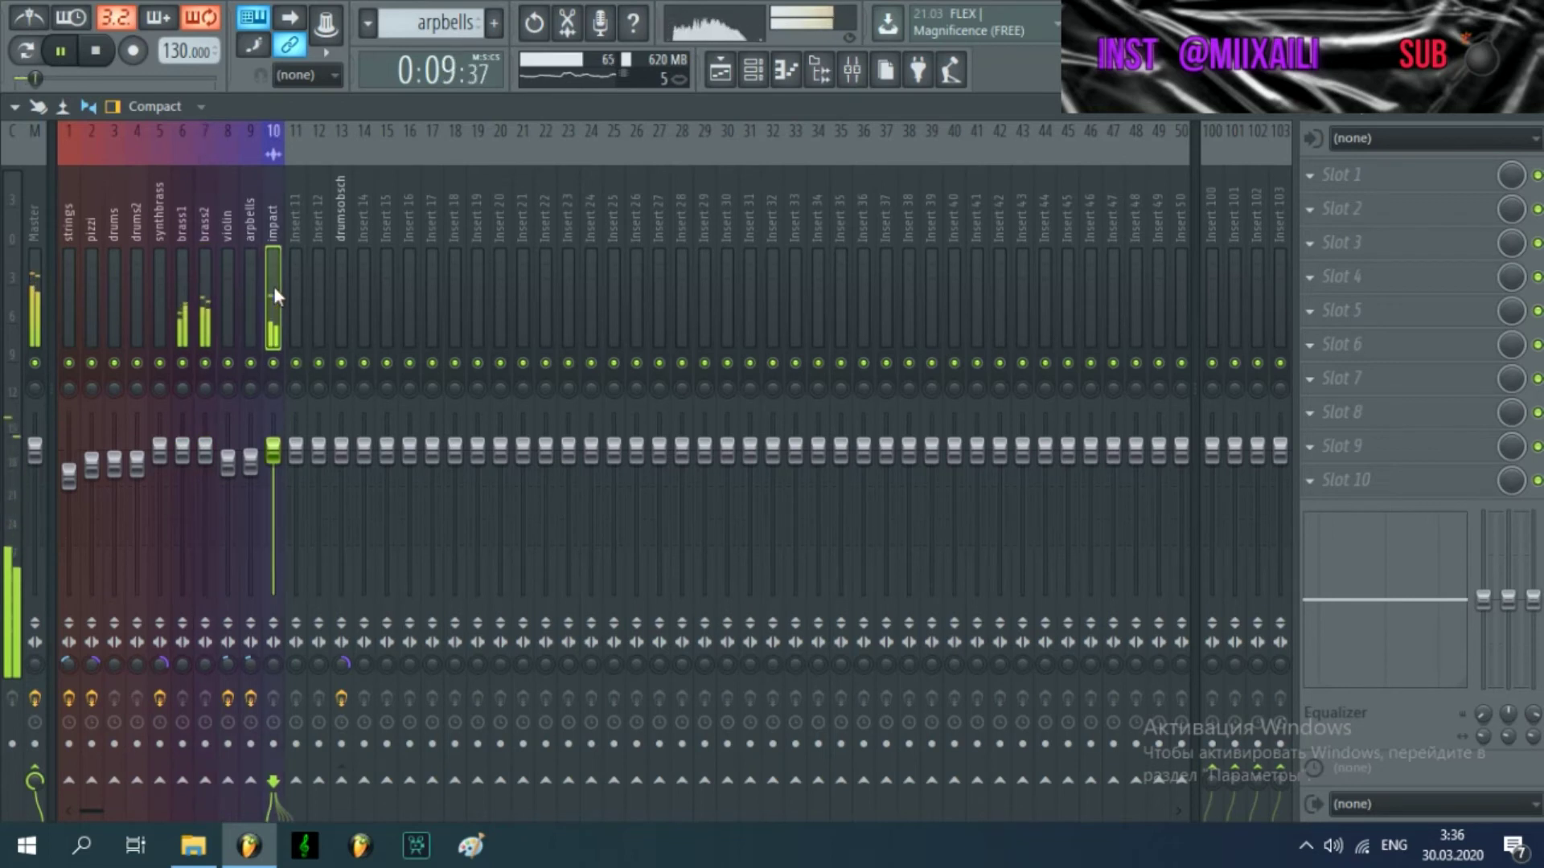
{"action": "left_click", "coordinate": [67, 288]}
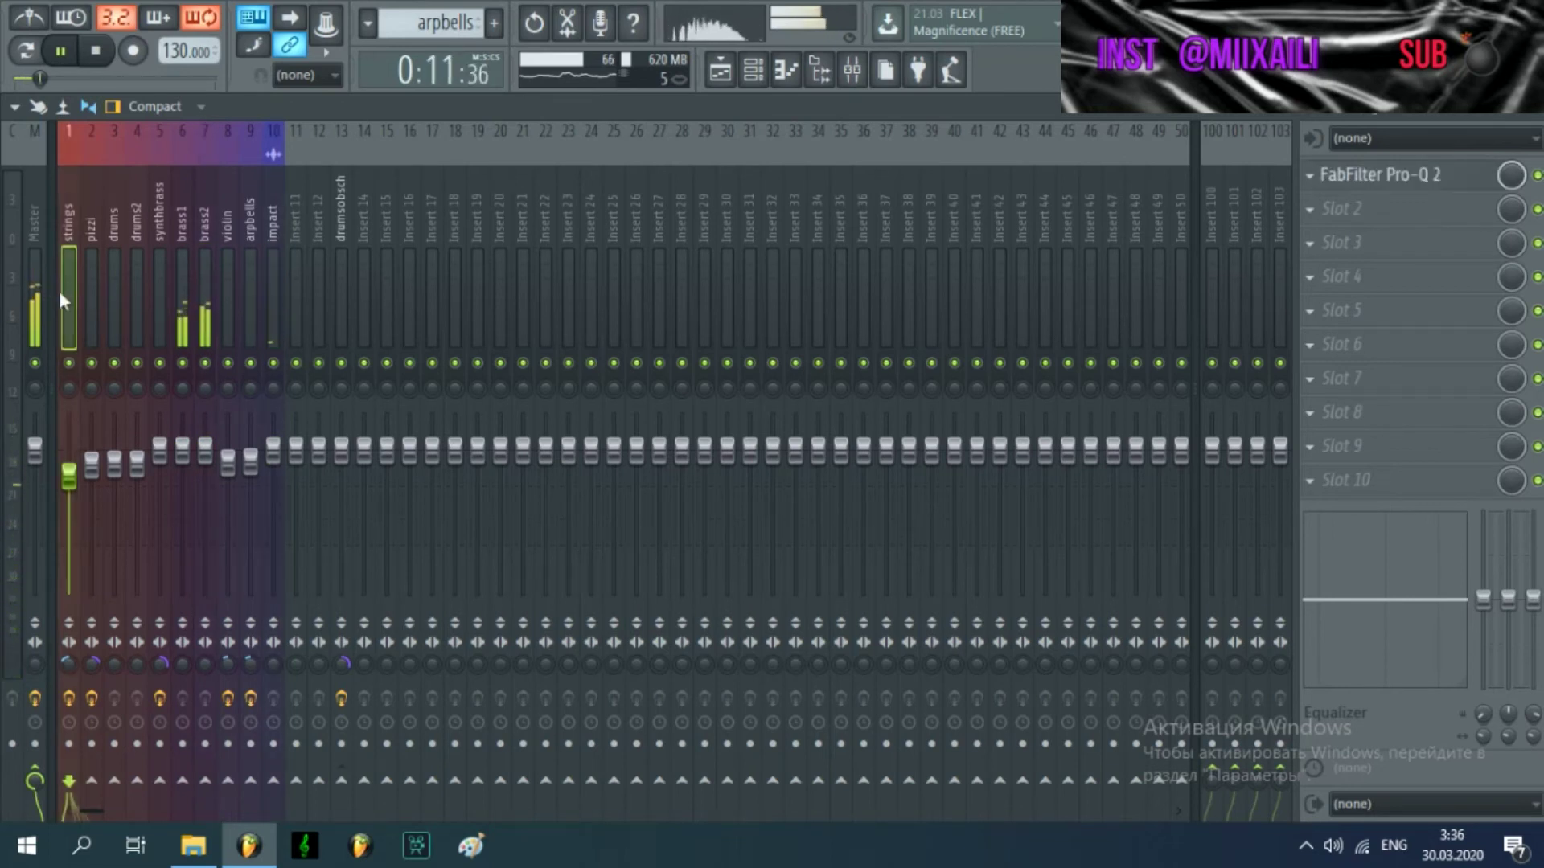
Check the song position in the playlist, return to the mixer, and inspect the synthbrass and drums tracks
{"action": "key", "text": "F5"}
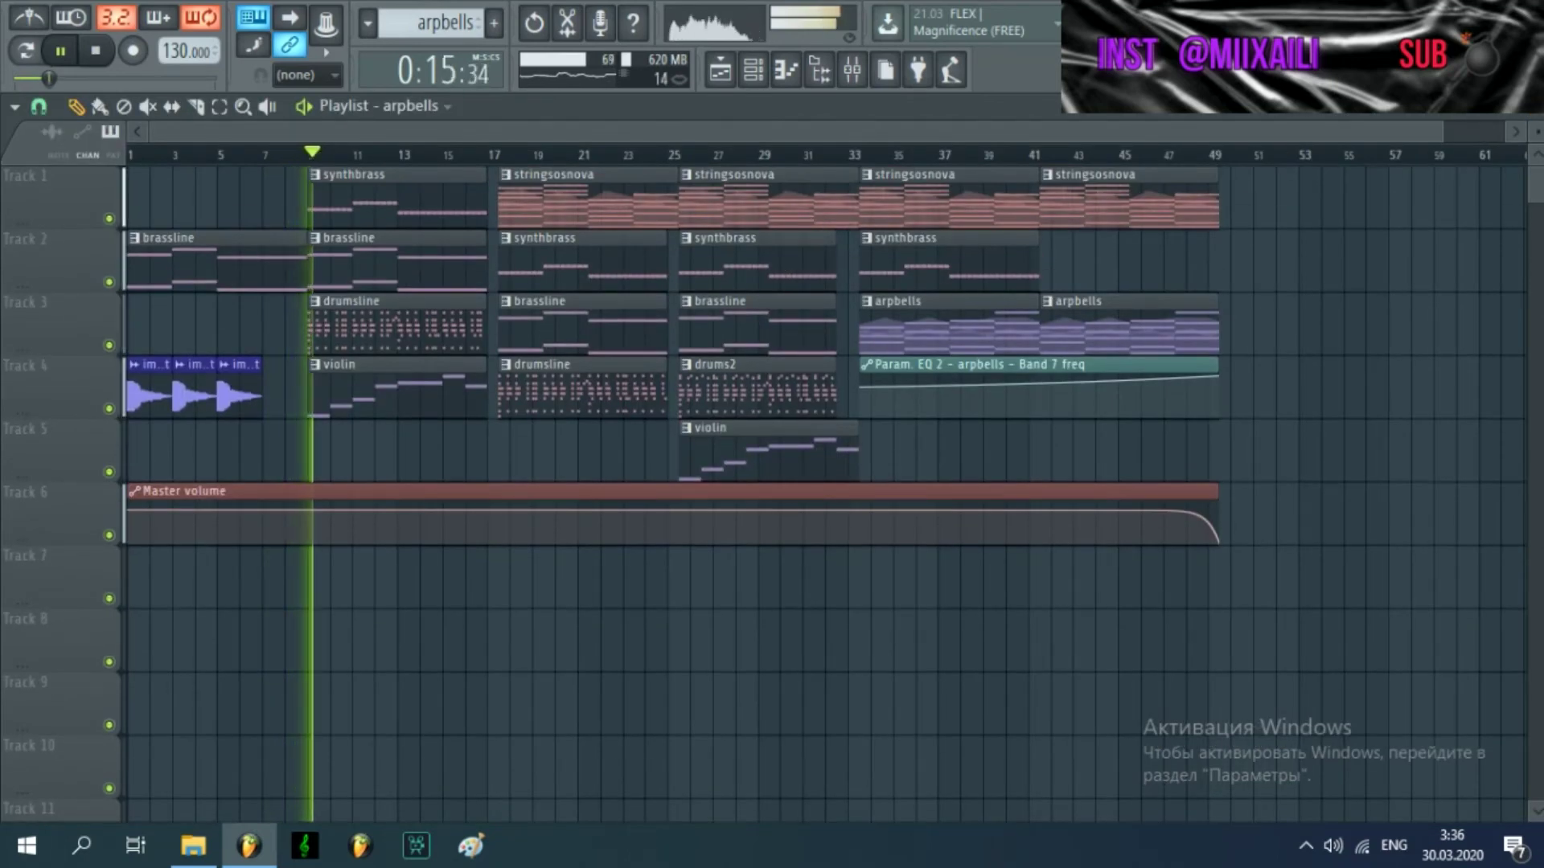
{"action": "left_click", "coordinate": [875, 74]}
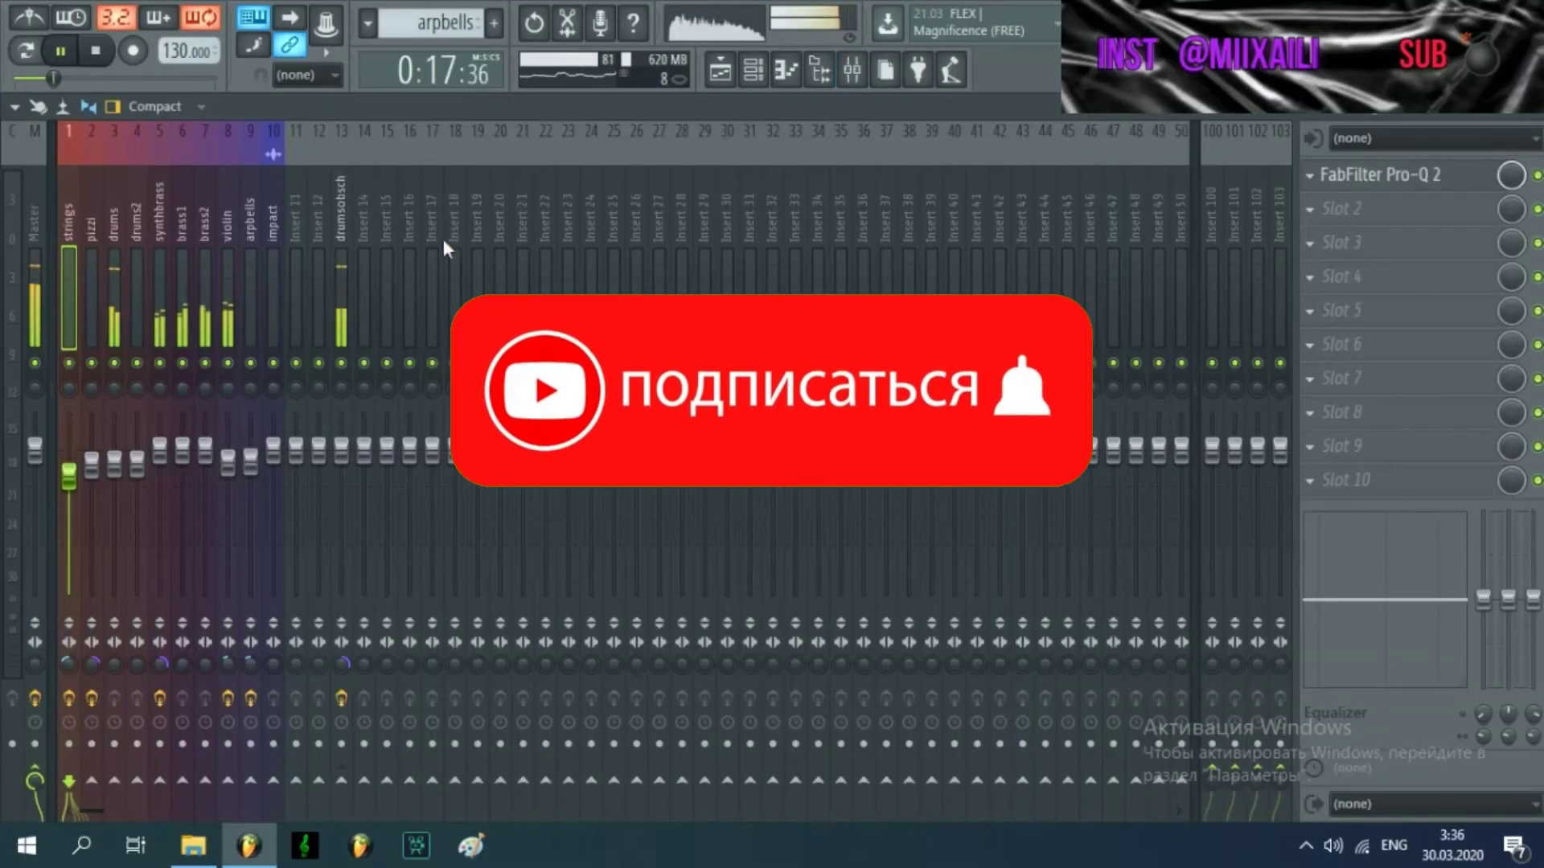
{"action": "left_click", "coordinate": [152, 275]}
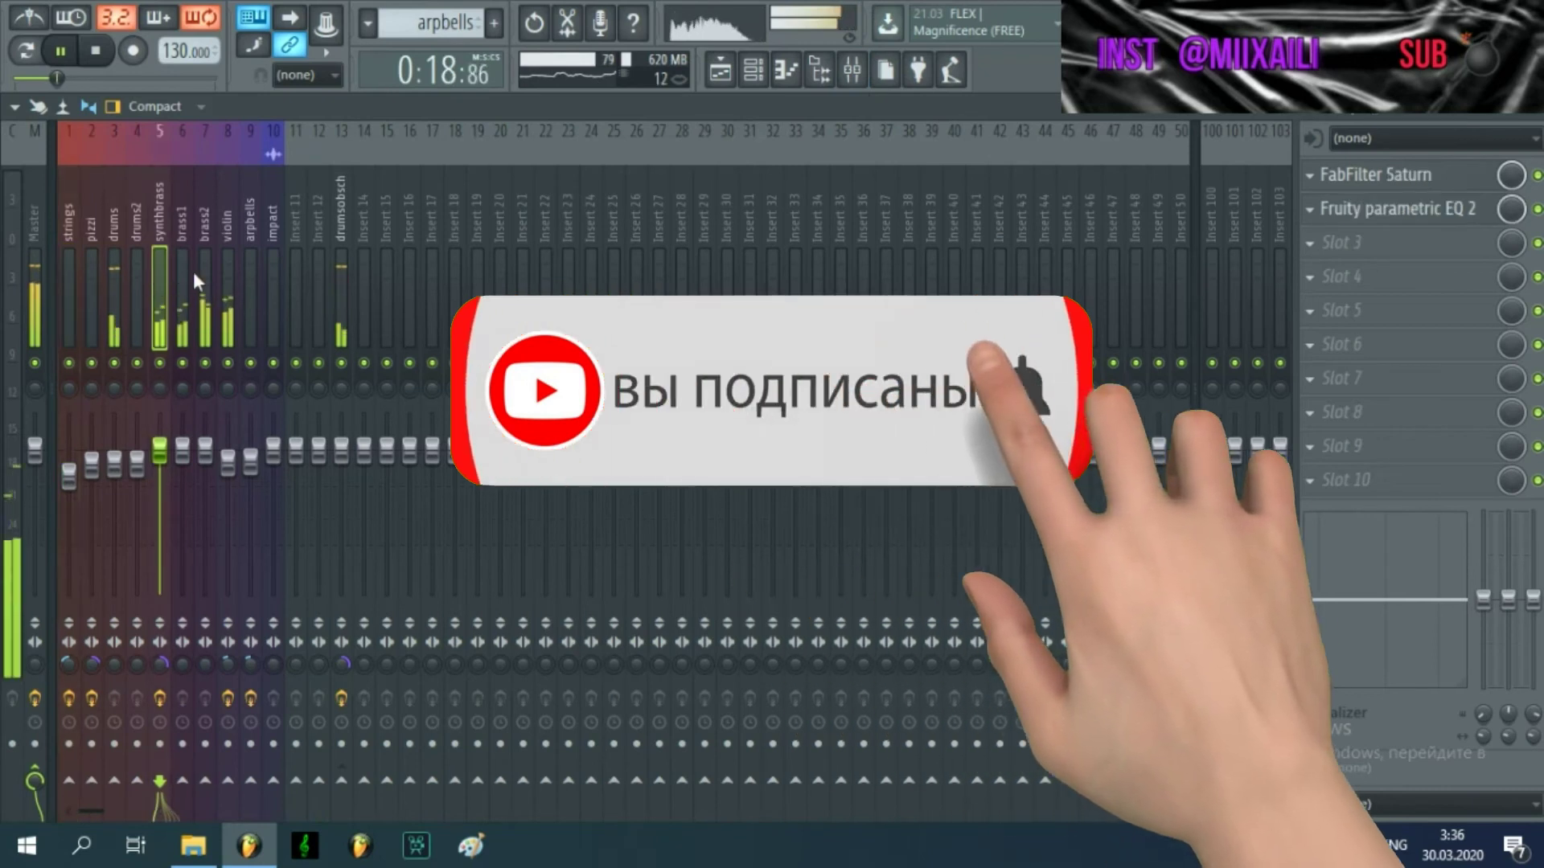
{"action": "left_click", "coordinate": [114, 269]}
View the FabFilter Pro-C 2 and Fruity soft clipper settings on the drumsobsch mixer track, closing each plugin
{"action": "left_click", "coordinate": [342, 294]}
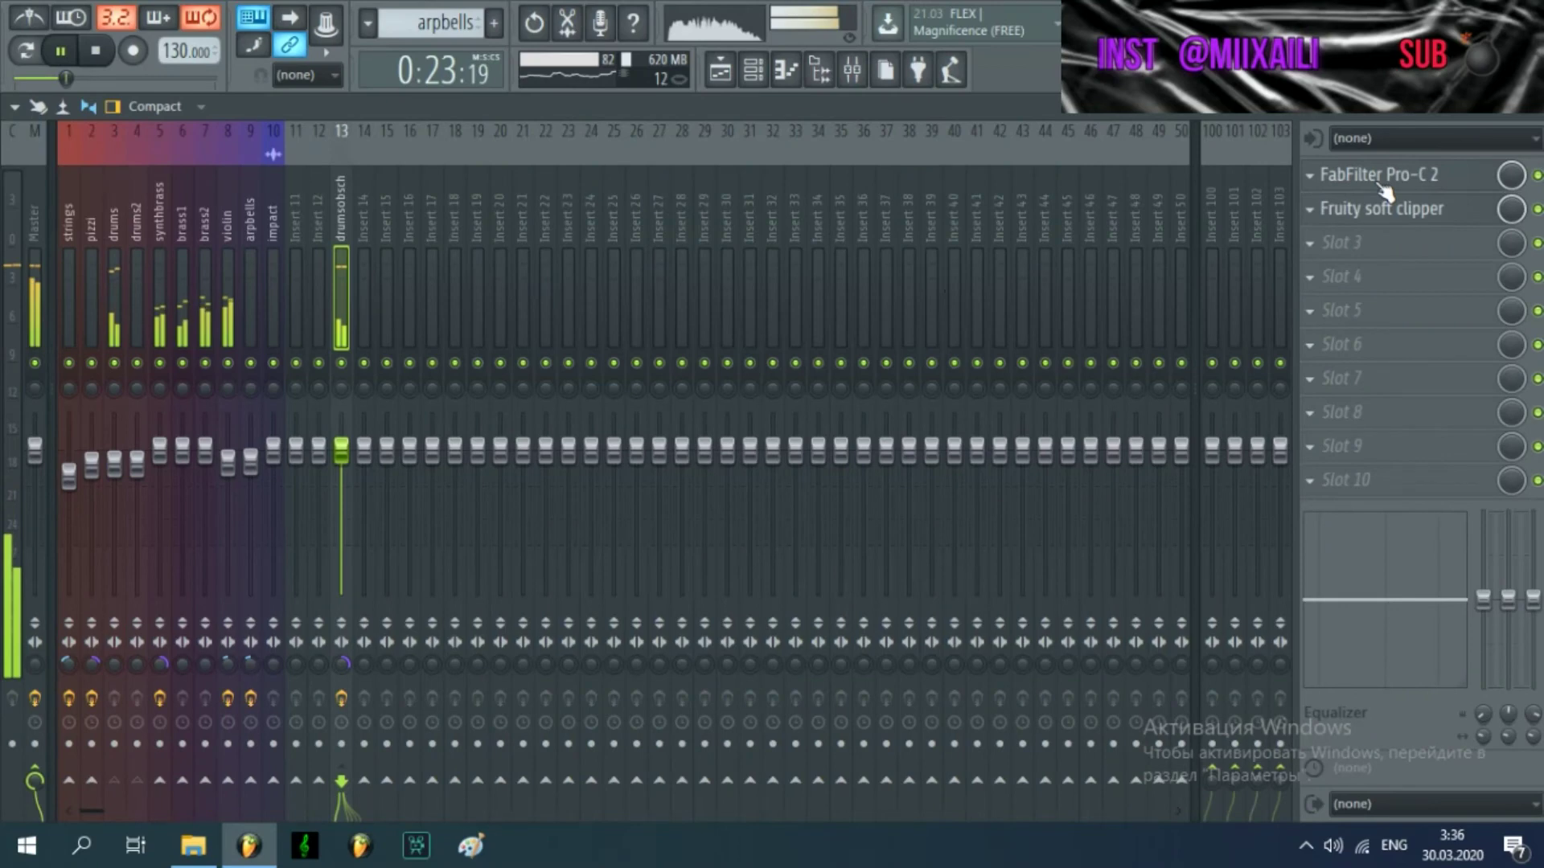
{"action": "left_click", "coordinate": [1367, 176]}
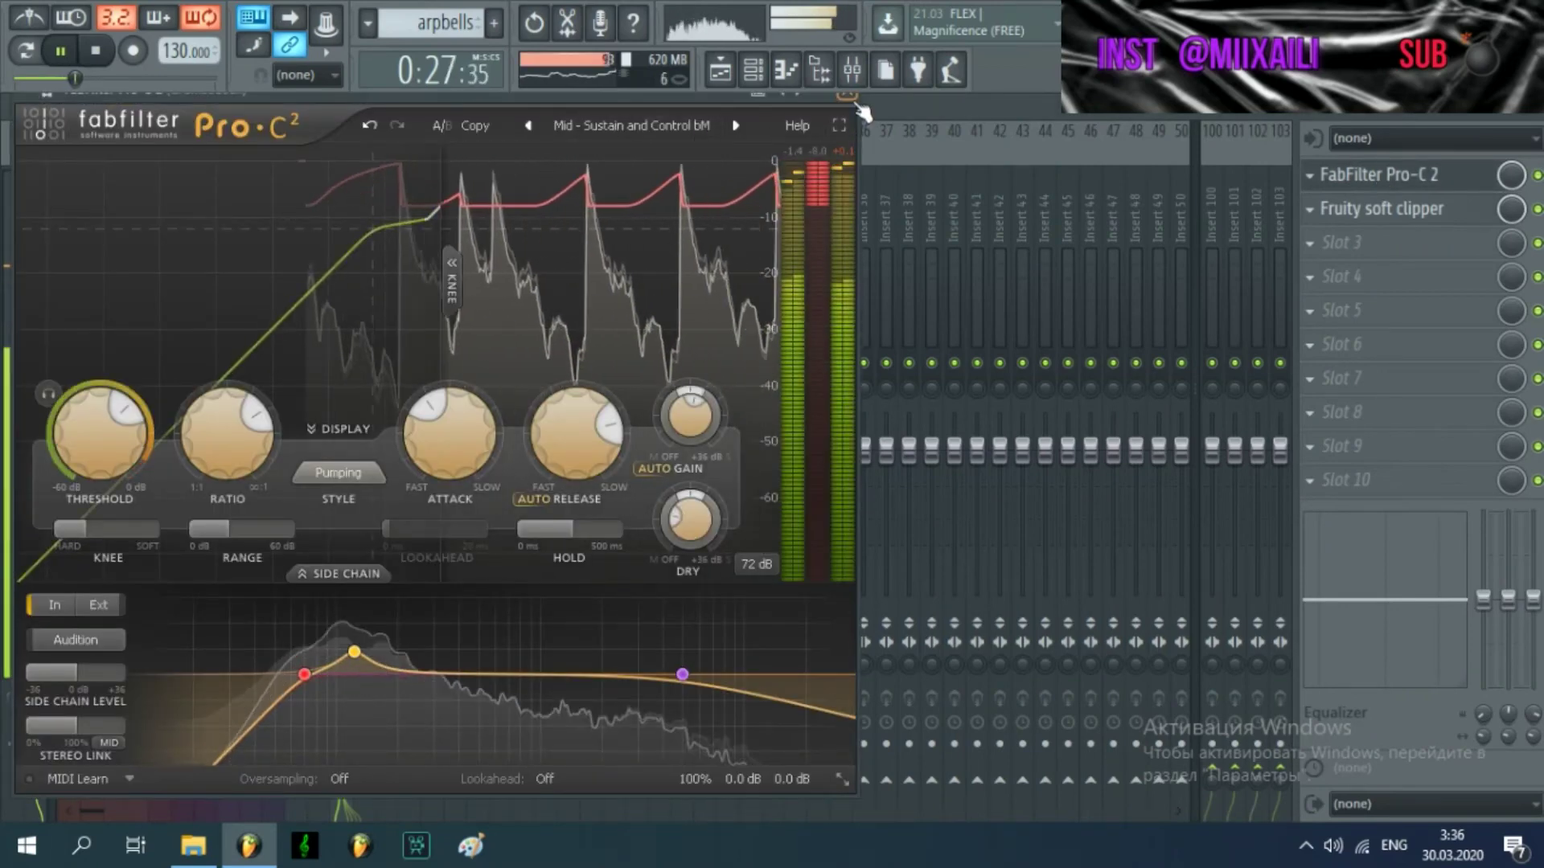
{"action": "left_click", "coordinate": [848, 93]}
{"action": "left_click", "coordinate": [1367, 209]}
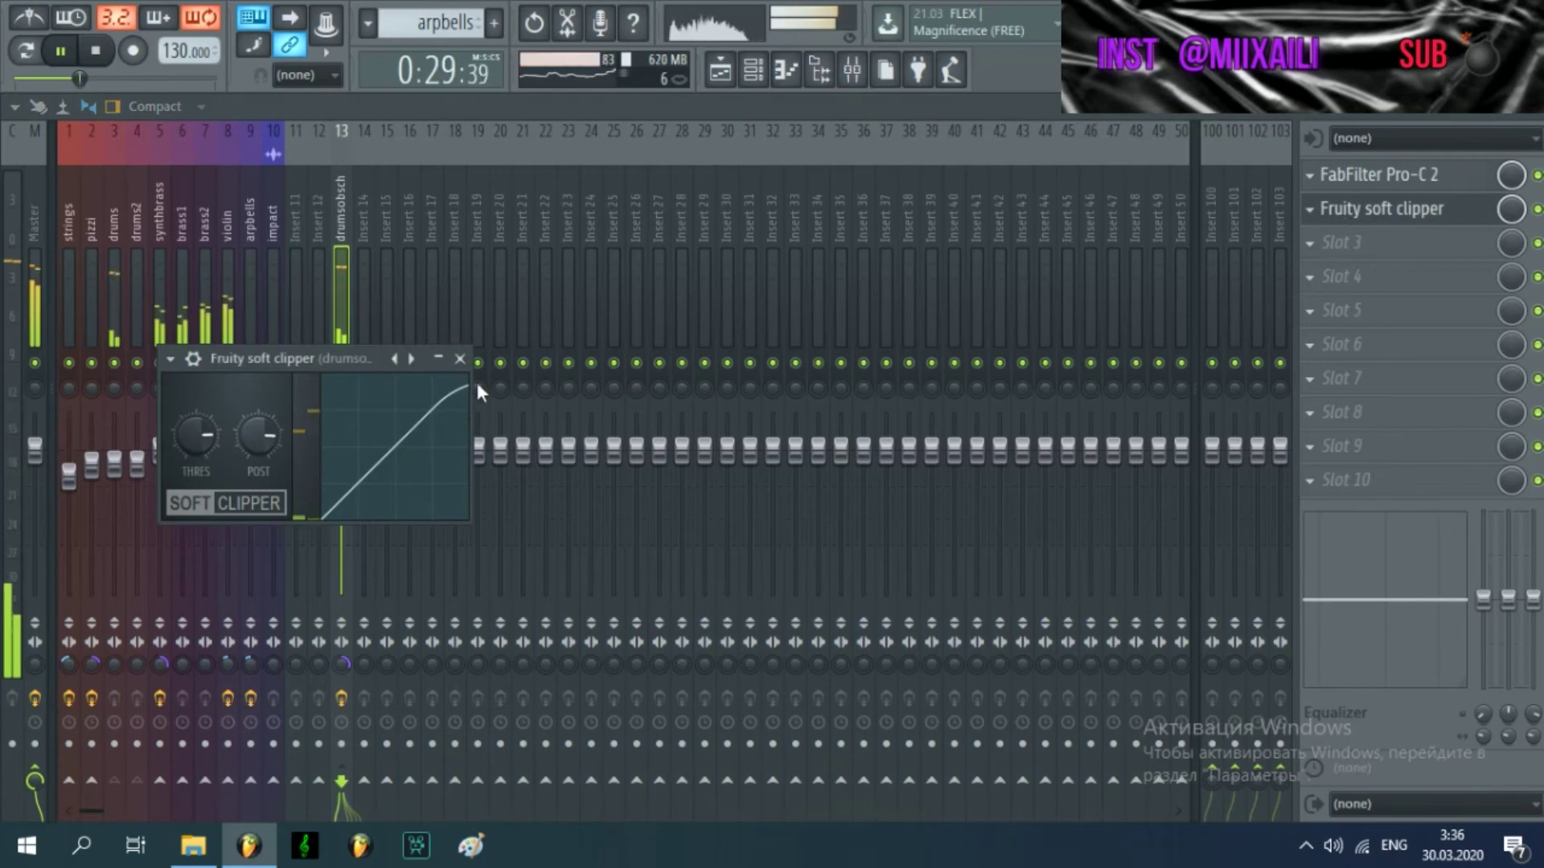
{"action": "left_click", "coordinate": [460, 359]}
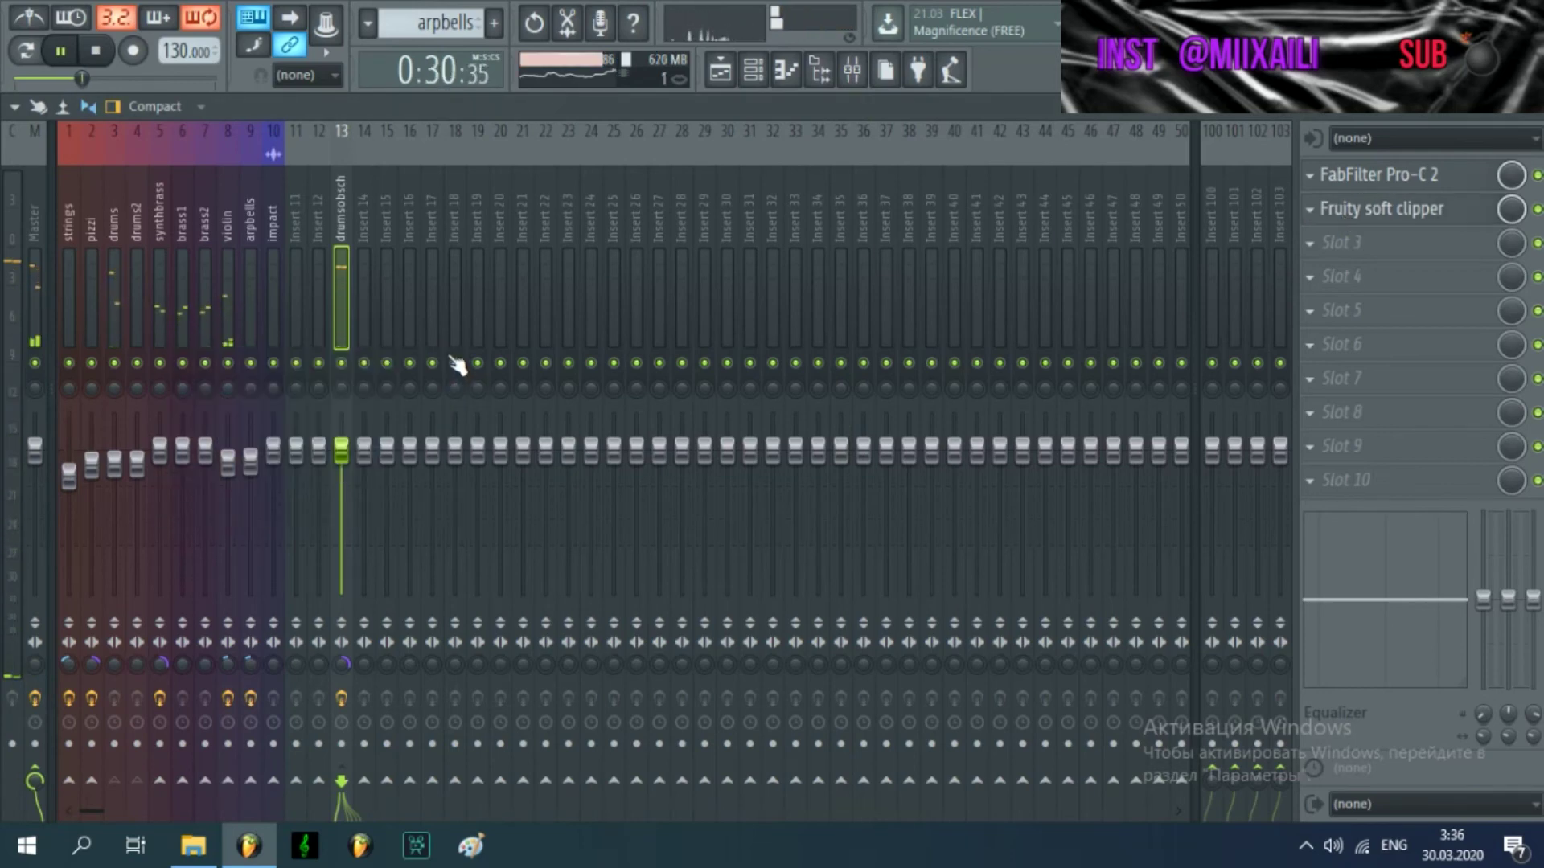
Open the FabFilter Pro-Q 2 equalizer on the strings mixer track and close it again
{"action": "left_click", "coordinate": [69, 315]}
{"action": "left_click", "coordinate": [1361, 187]}
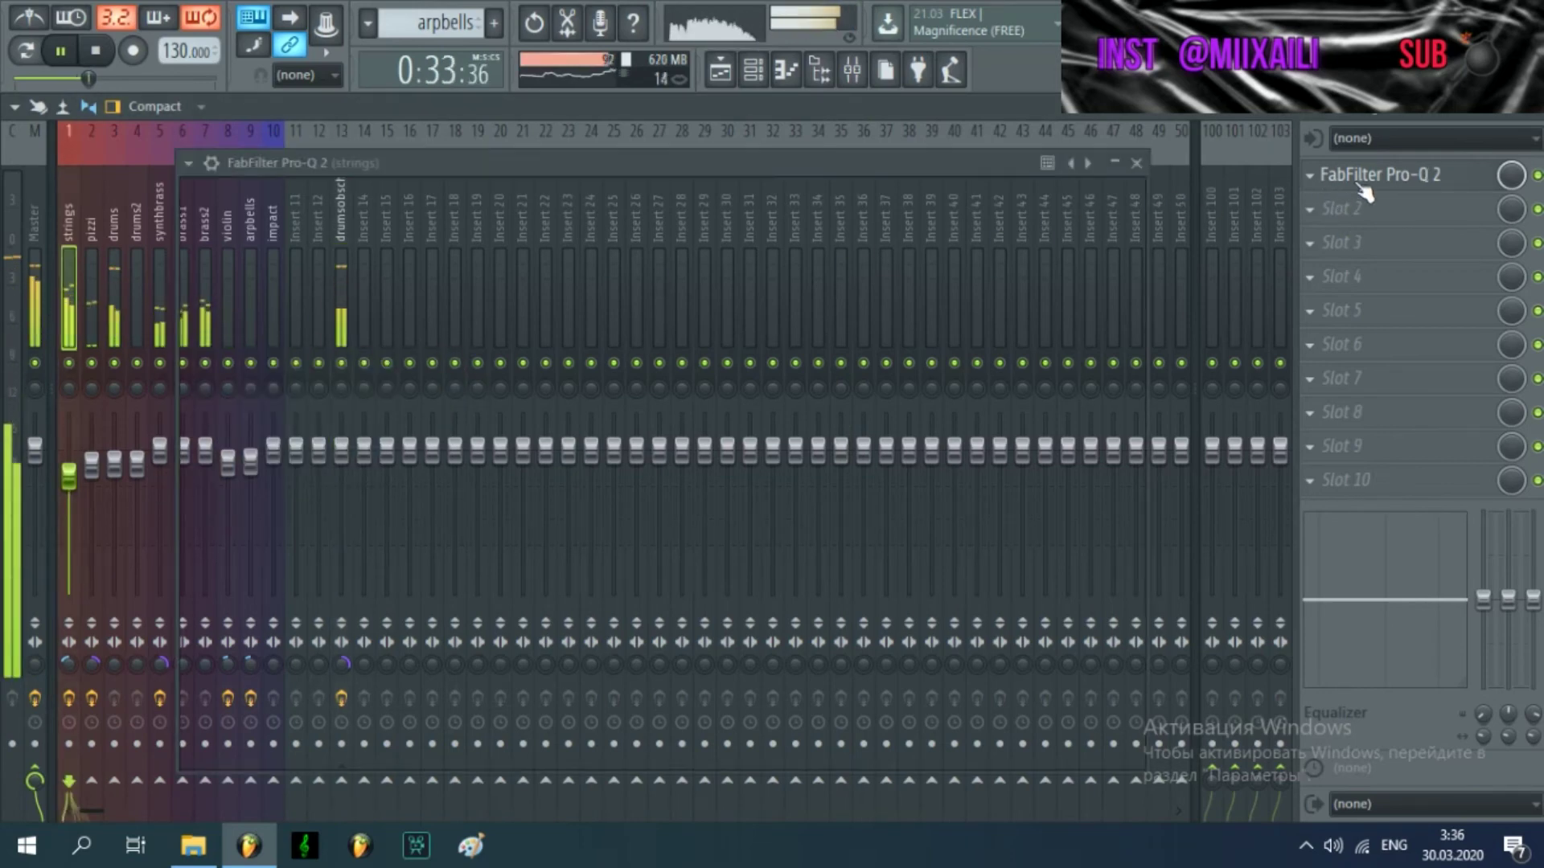
{"action": "left_click", "coordinate": [1137, 163]}
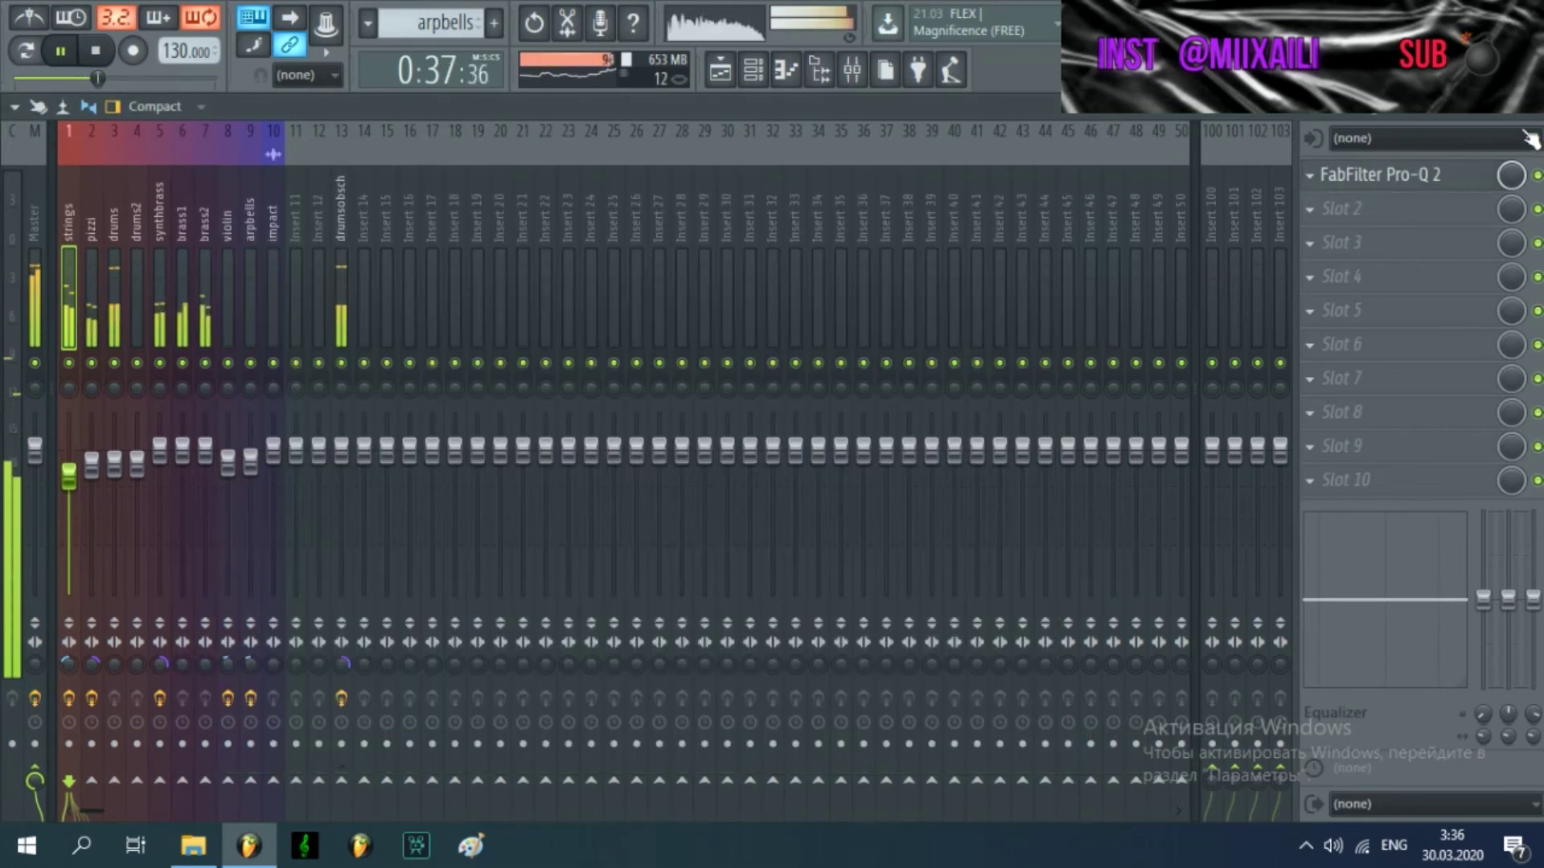
Glance at the playlist, then view the Fruity Limiter and FabFilter Pro-Q 2 settings on the Master mixer track
{"action": "key", "text": "F5"}
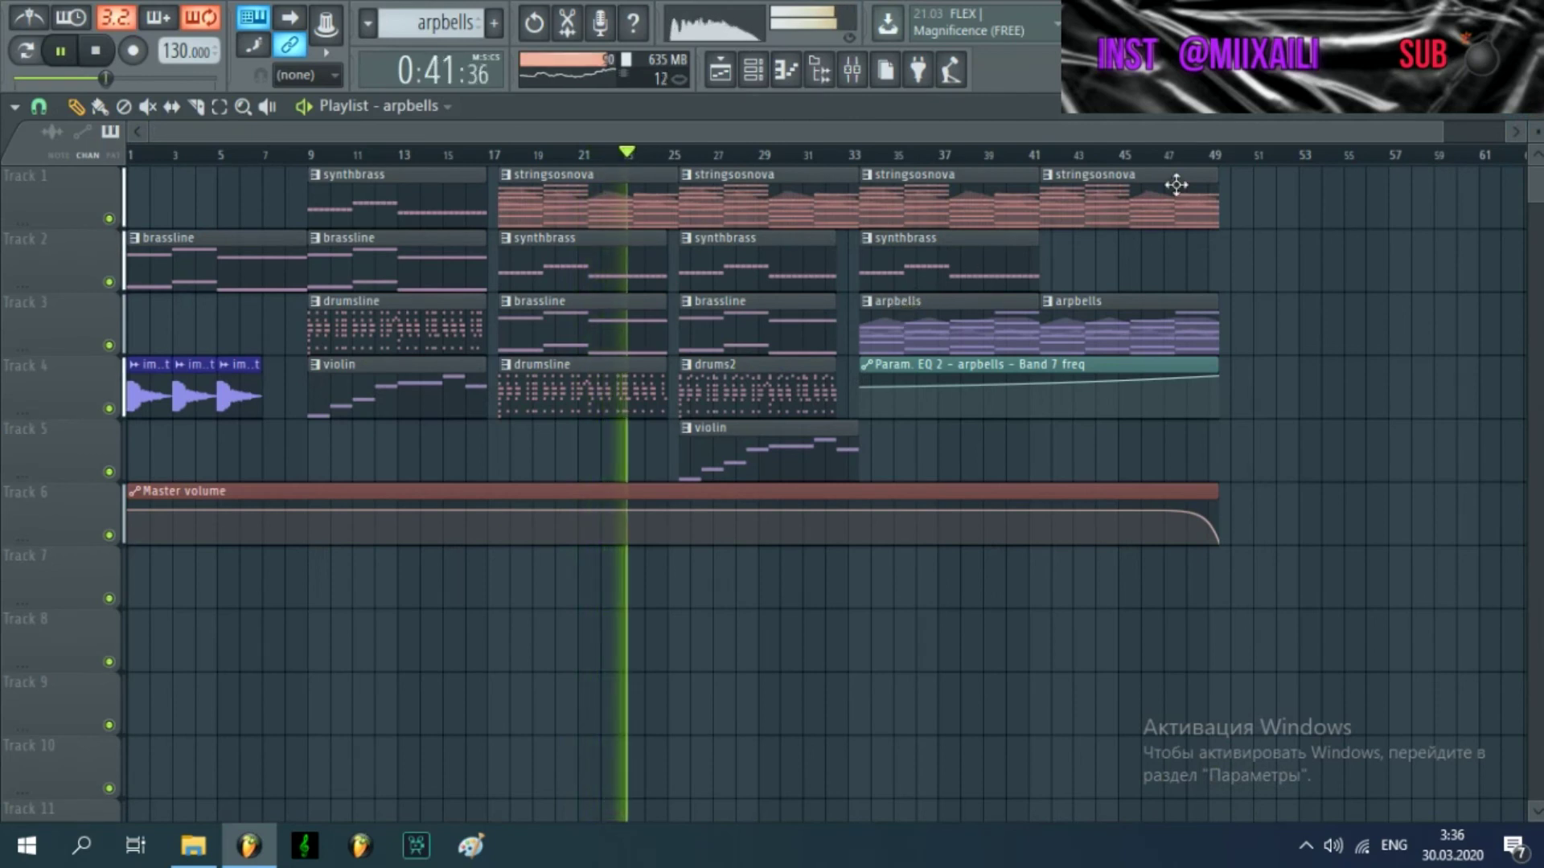
{"action": "left_click", "coordinate": [848, 79]}
{"action": "left_click", "coordinate": [38, 298]}
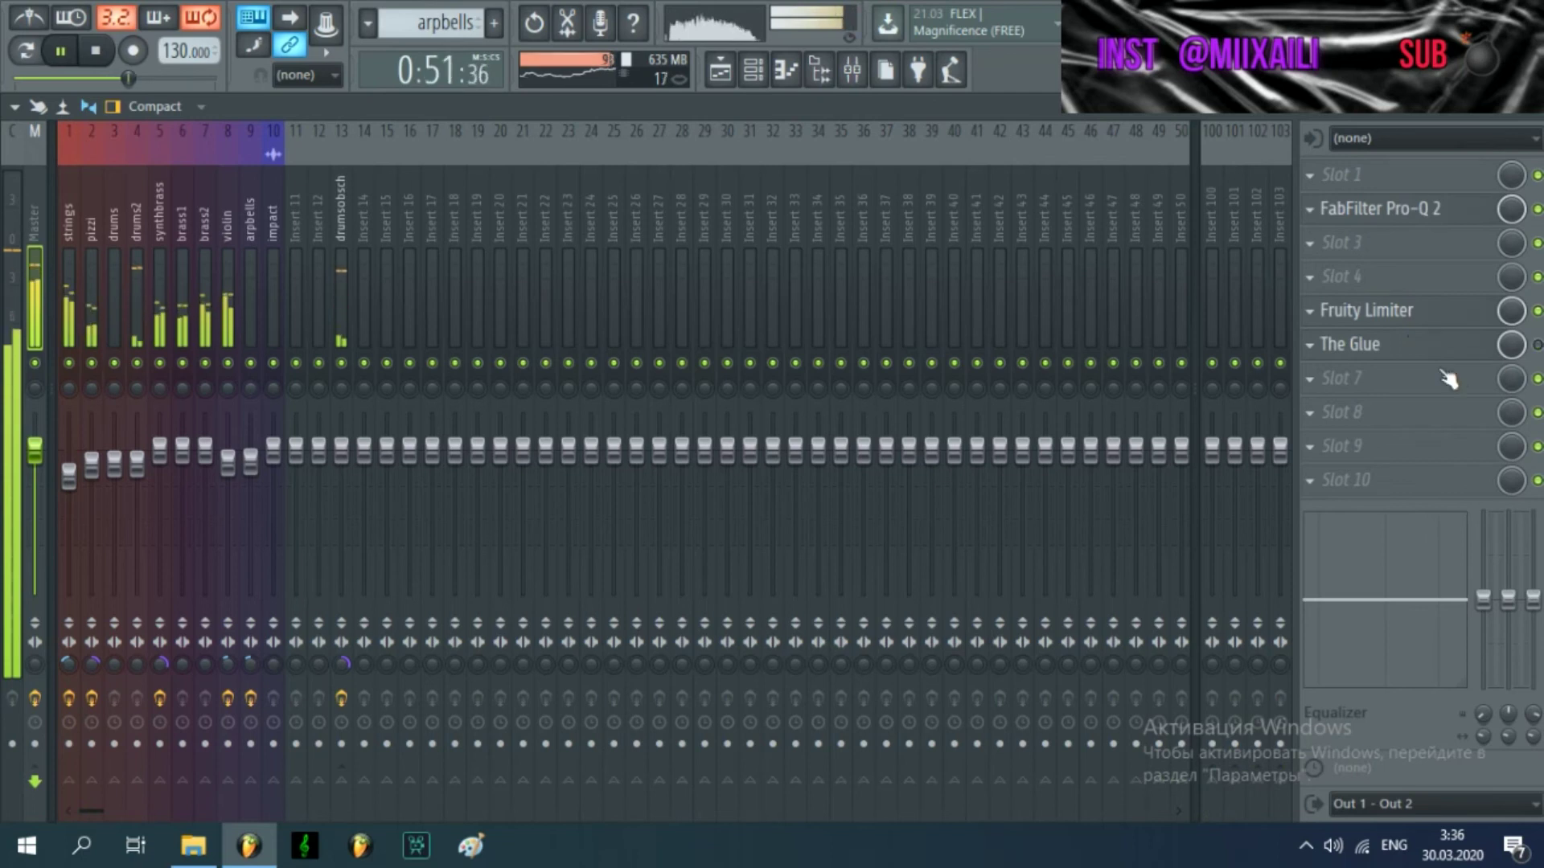
{"action": "left_click", "coordinate": [1393, 318]}
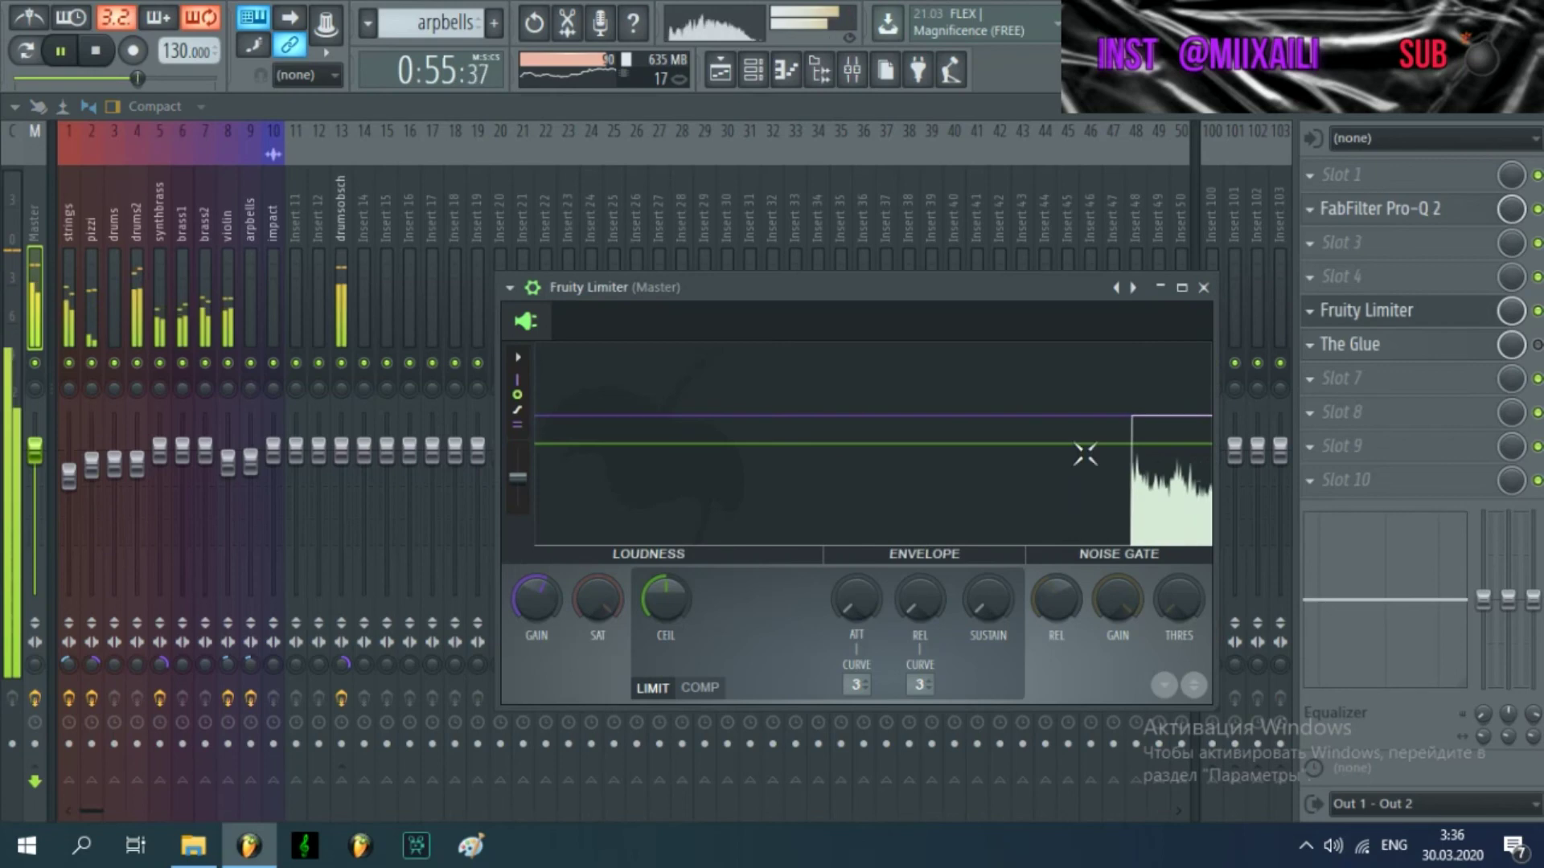
{"action": "left_click", "coordinate": [1204, 287]}
{"action": "left_click", "coordinate": [1372, 209]}
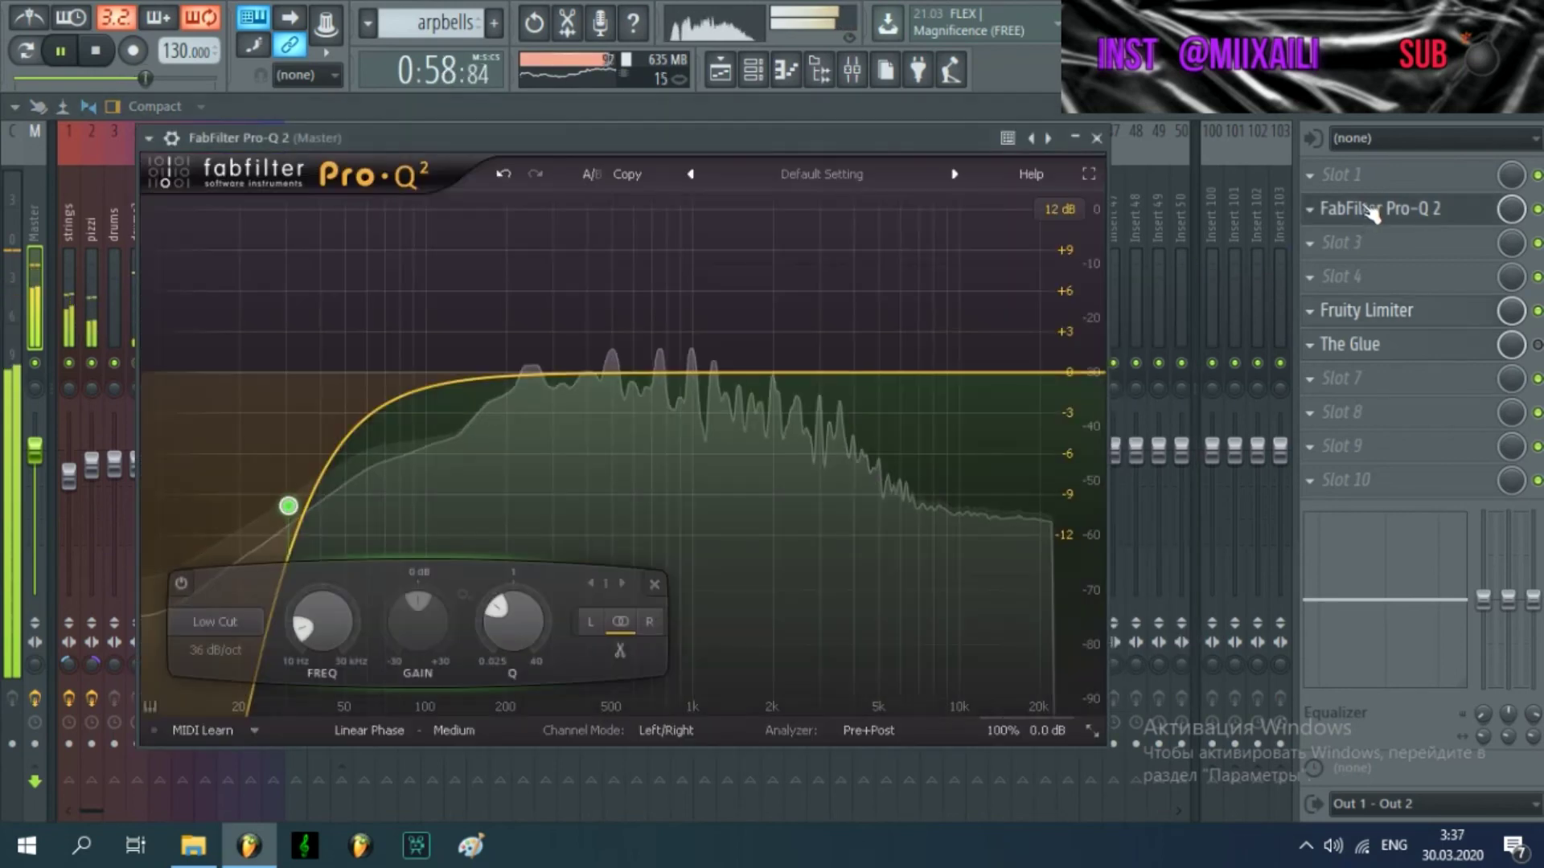
{"action": "left_click", "coordinate": [1095, 138]}
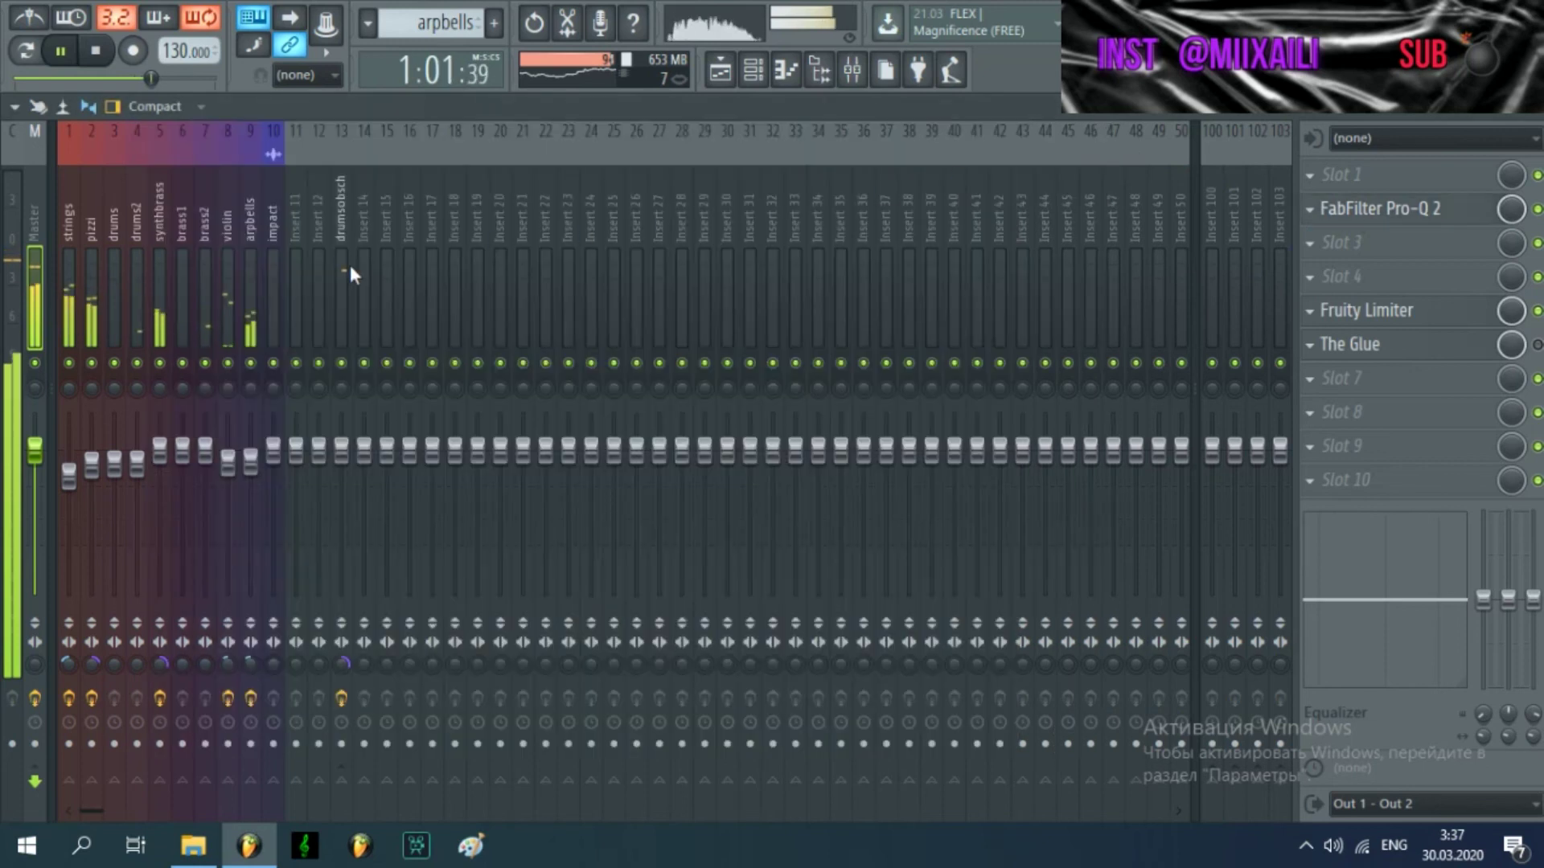
Check the arpbells track's effect slots, and view the FabFilter Saturn settings on the synthbrass mixer track
{"action": "left_click", "coordinate": [244, 276]}
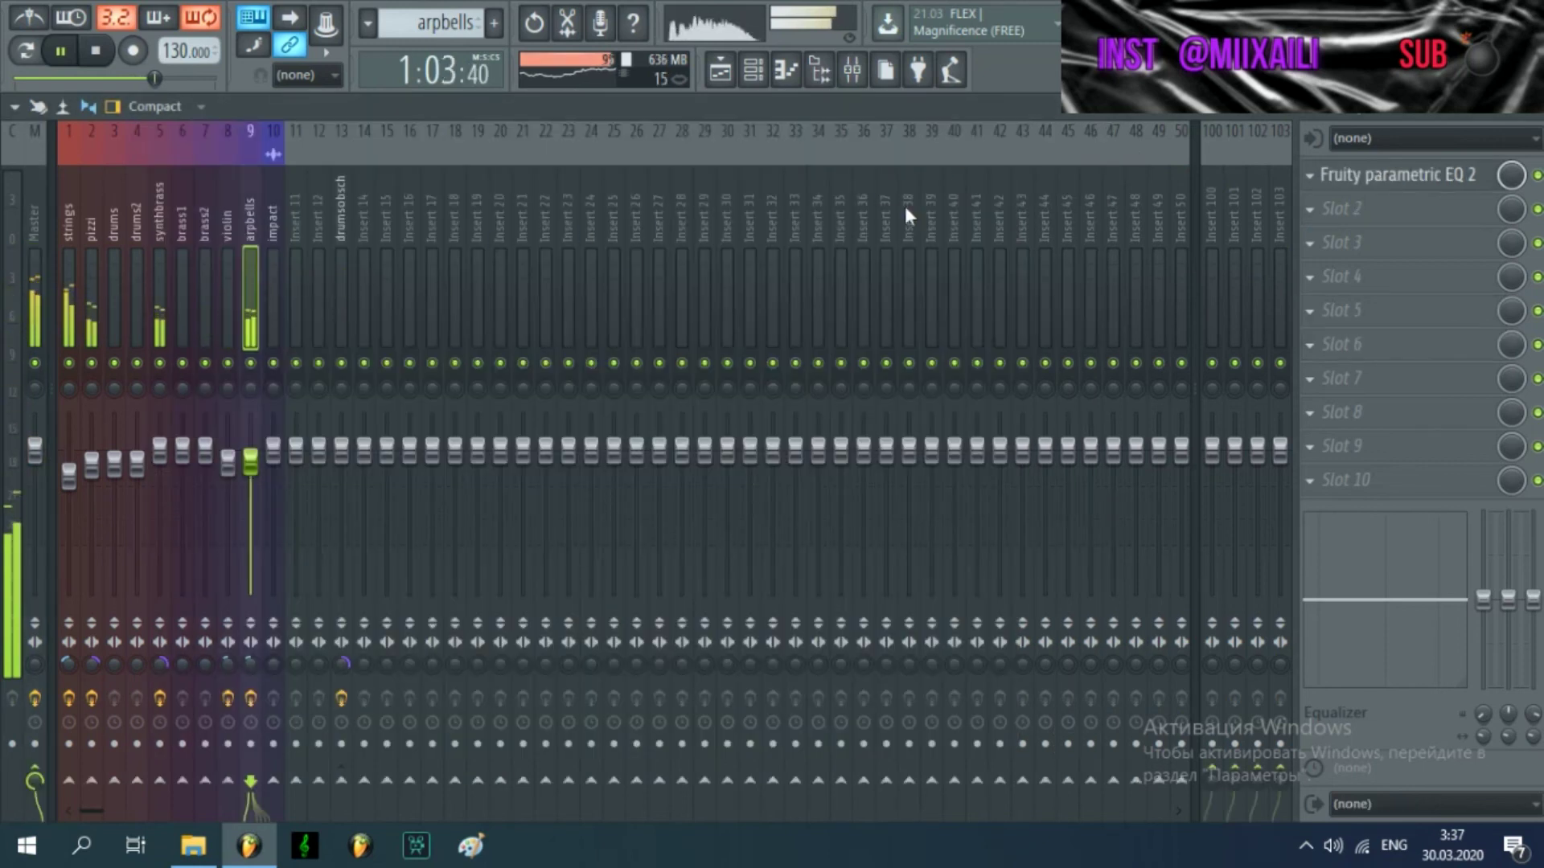
{"action": "left_click", "coordinate": [157, 283]}
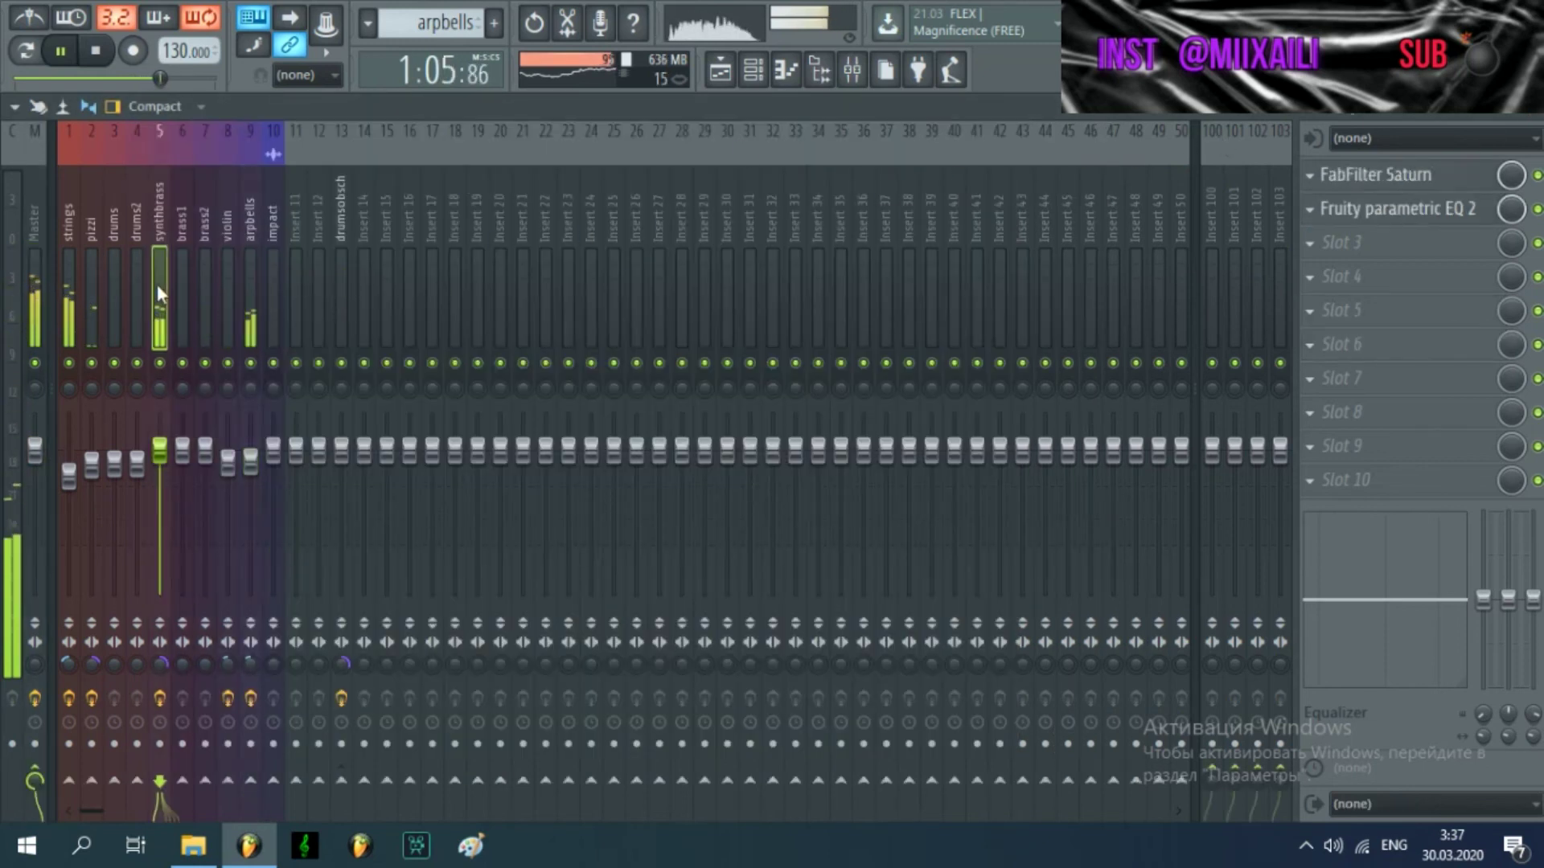
{"action": "left_click", "coordinate": [1383, 175]}
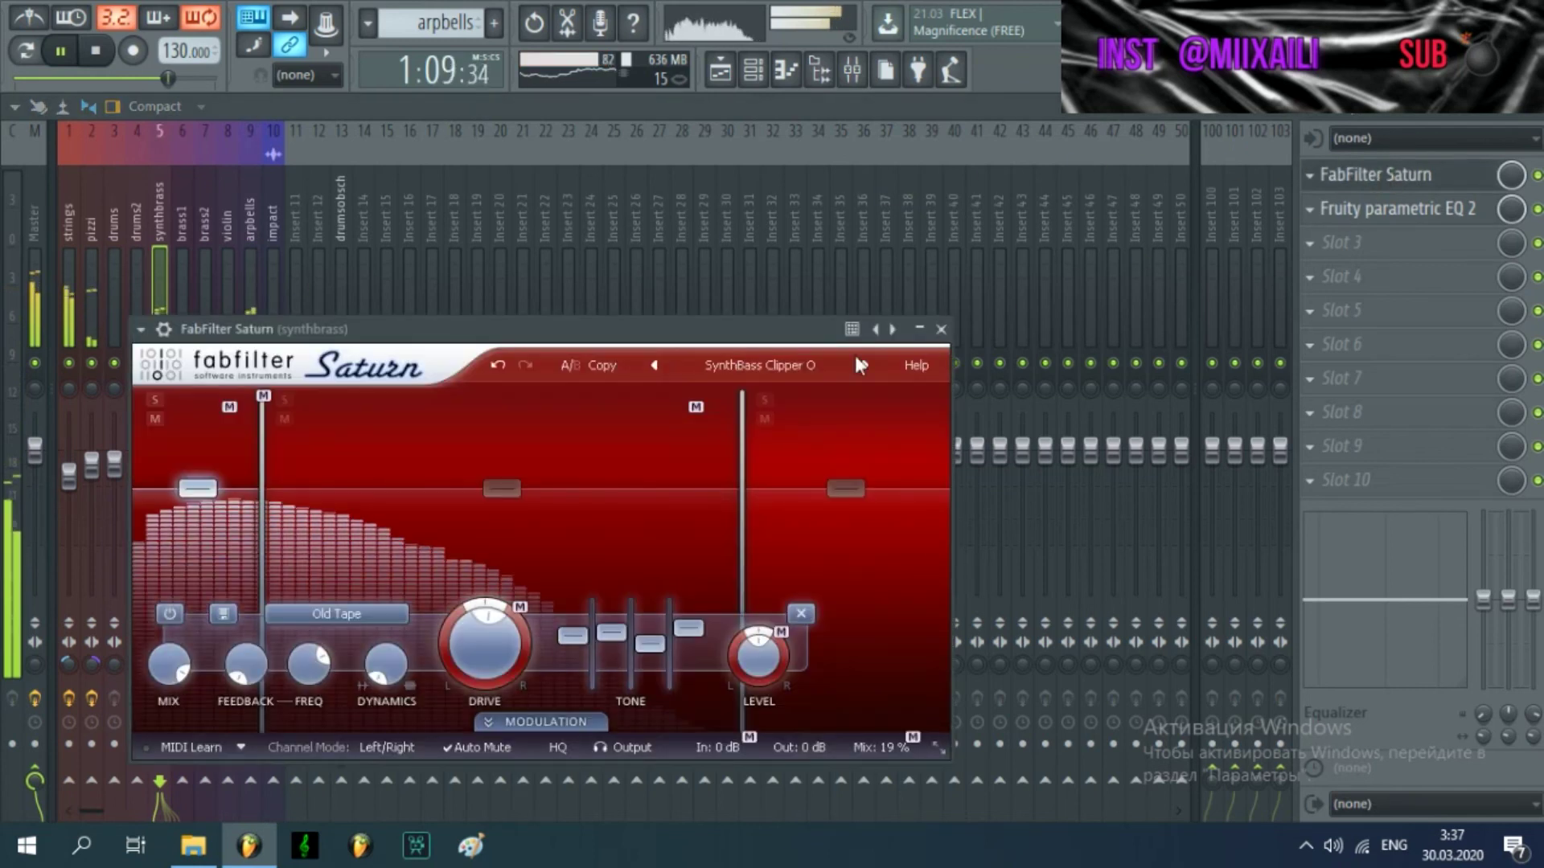
{"action": "left_click", "coordinate": [940, 329]}
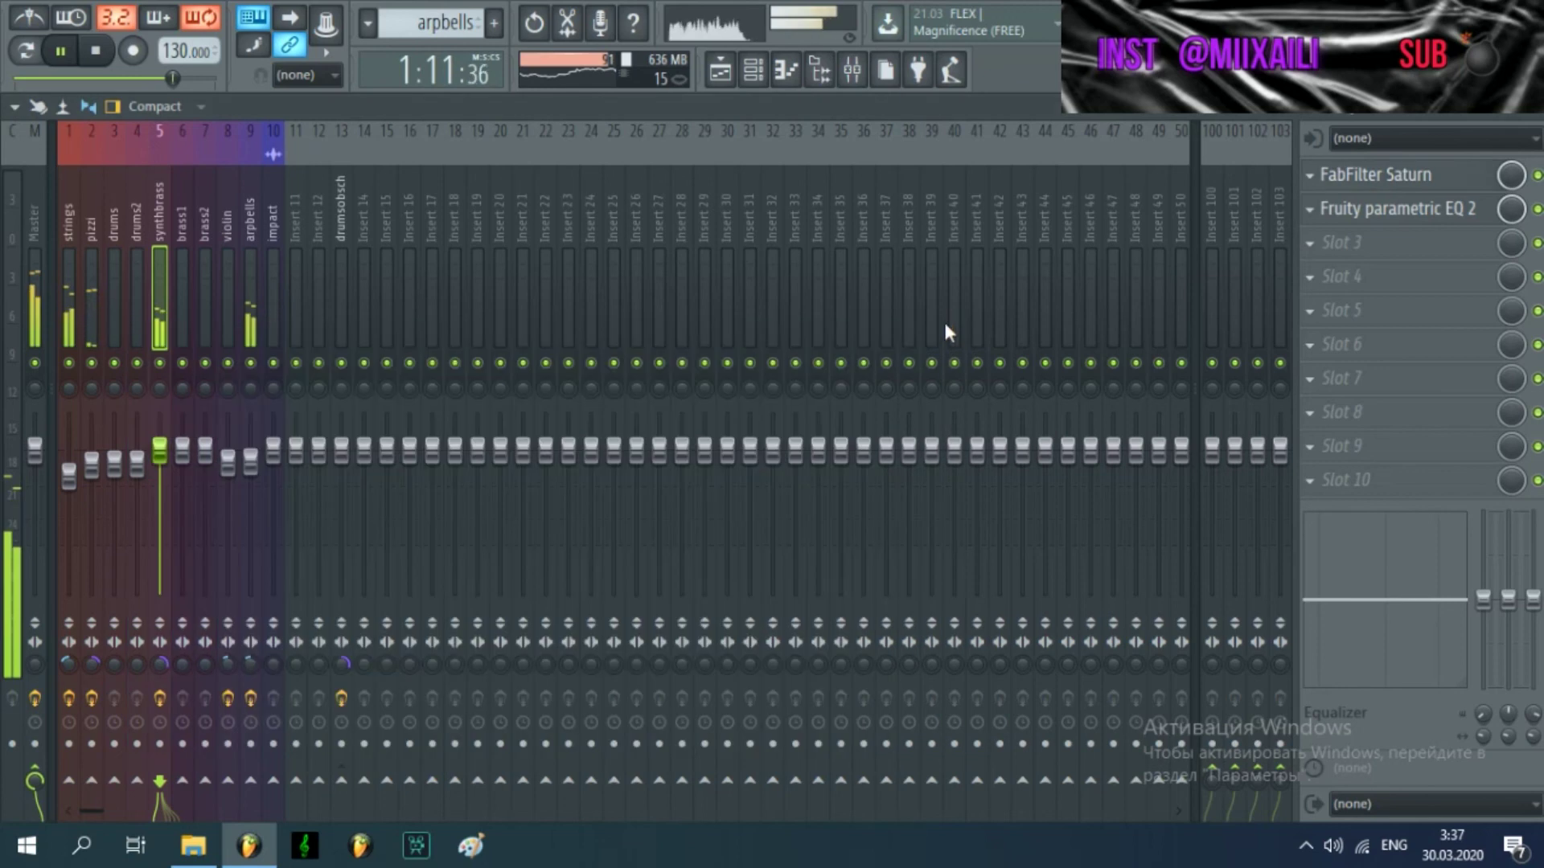
View the Fruity parametric EQ 2 settings on the synthbrass mixer track, and check the effect slots of strings, brass1 and brass2
{"action": "left_click", "coordinate": [1445, 206]}
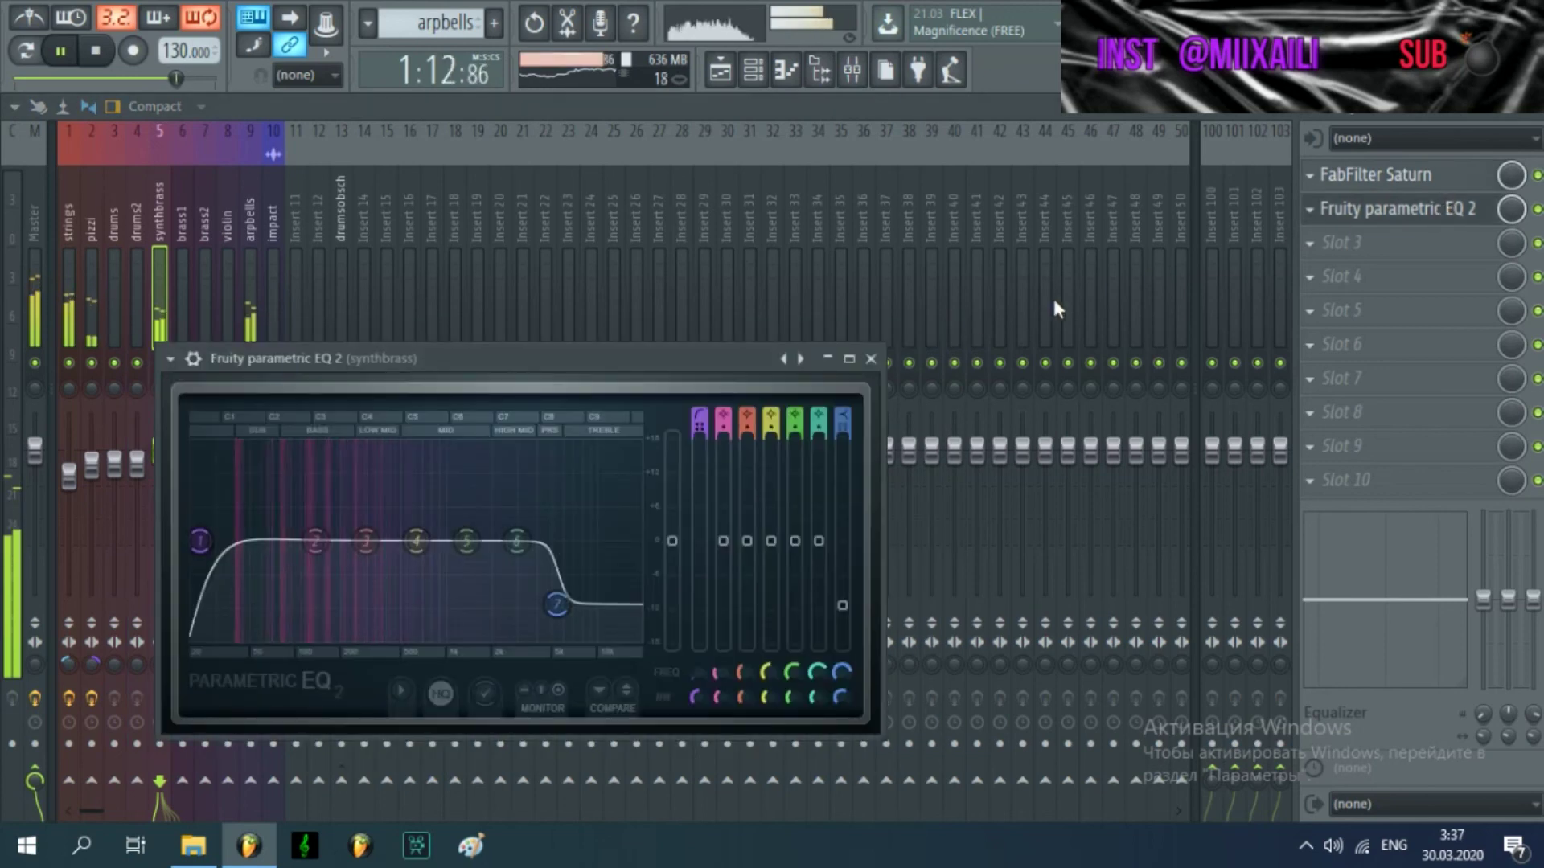
{"action": "left_click", "coordinate": [869, 359]}
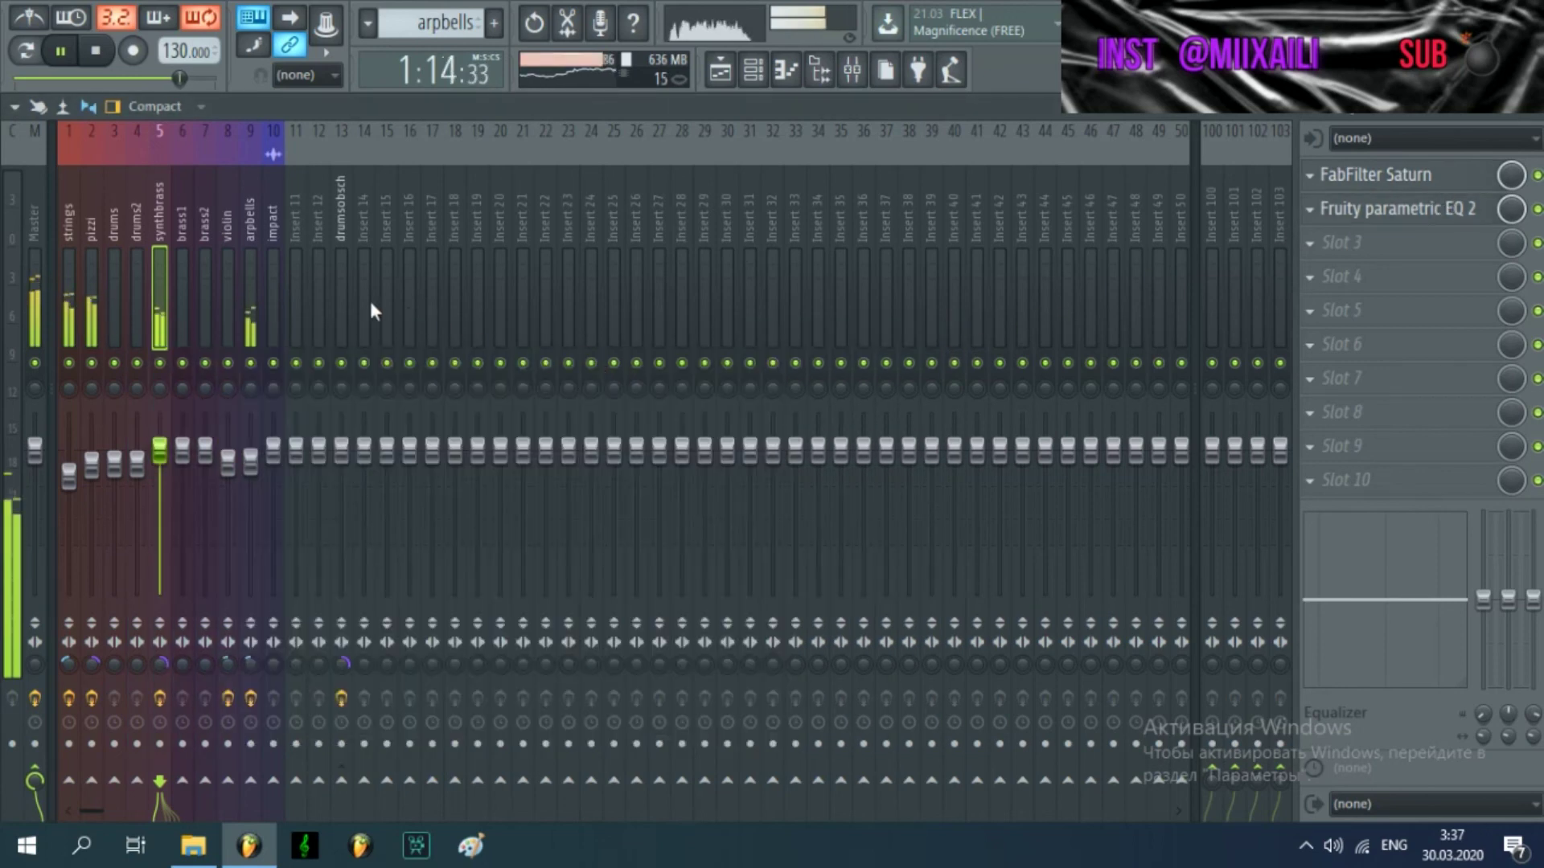
{"action": "left_click", "coordinate": [77, 304]}
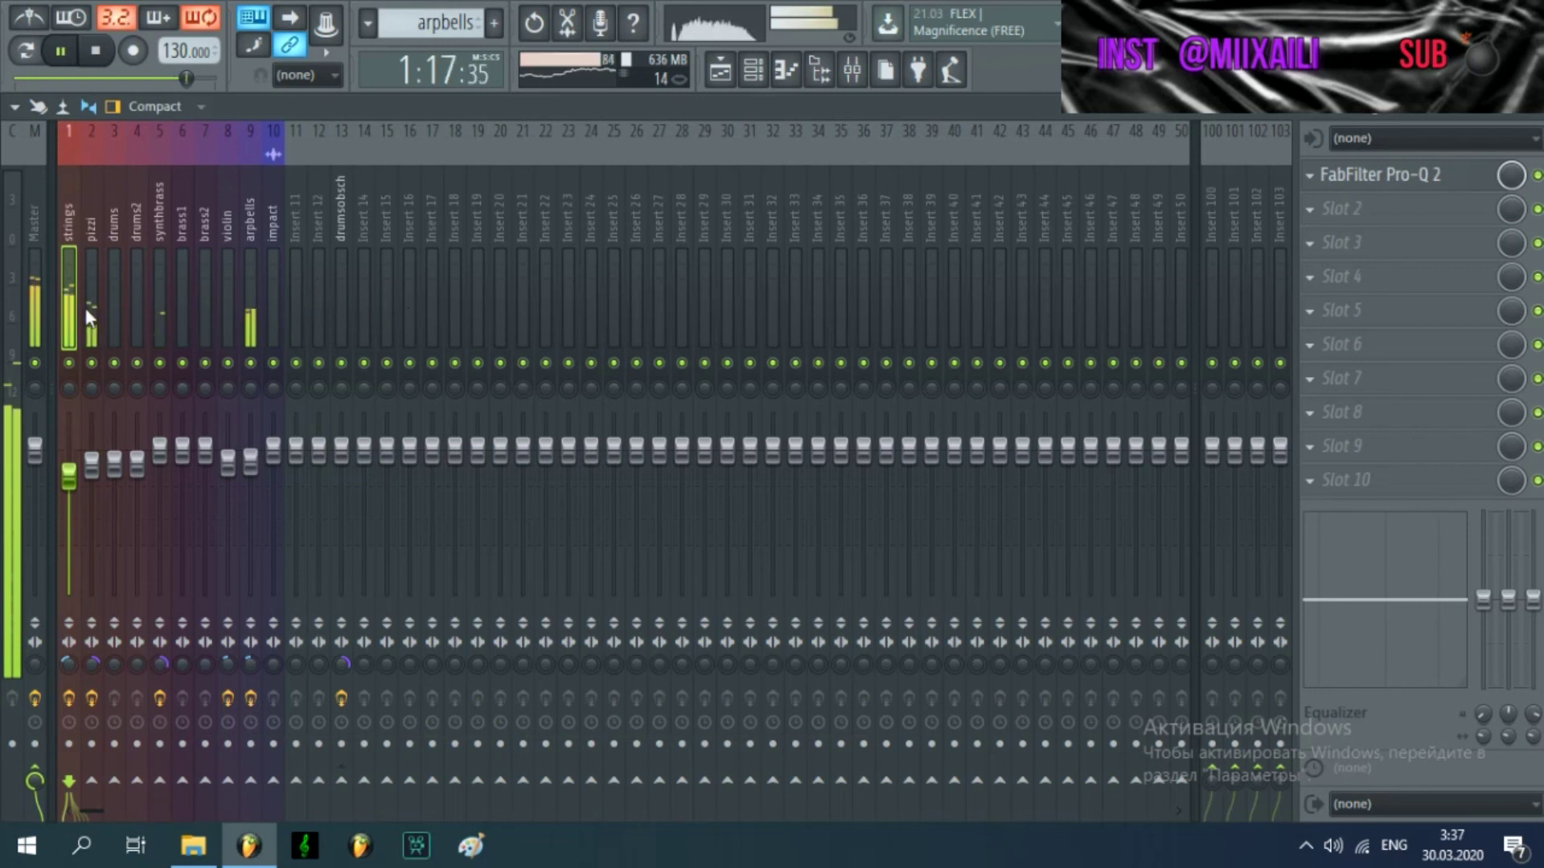
{"action": "left_click", "coordinate": [182, 313]}
{"action": "left_click", "coordinate": [207, 314]}
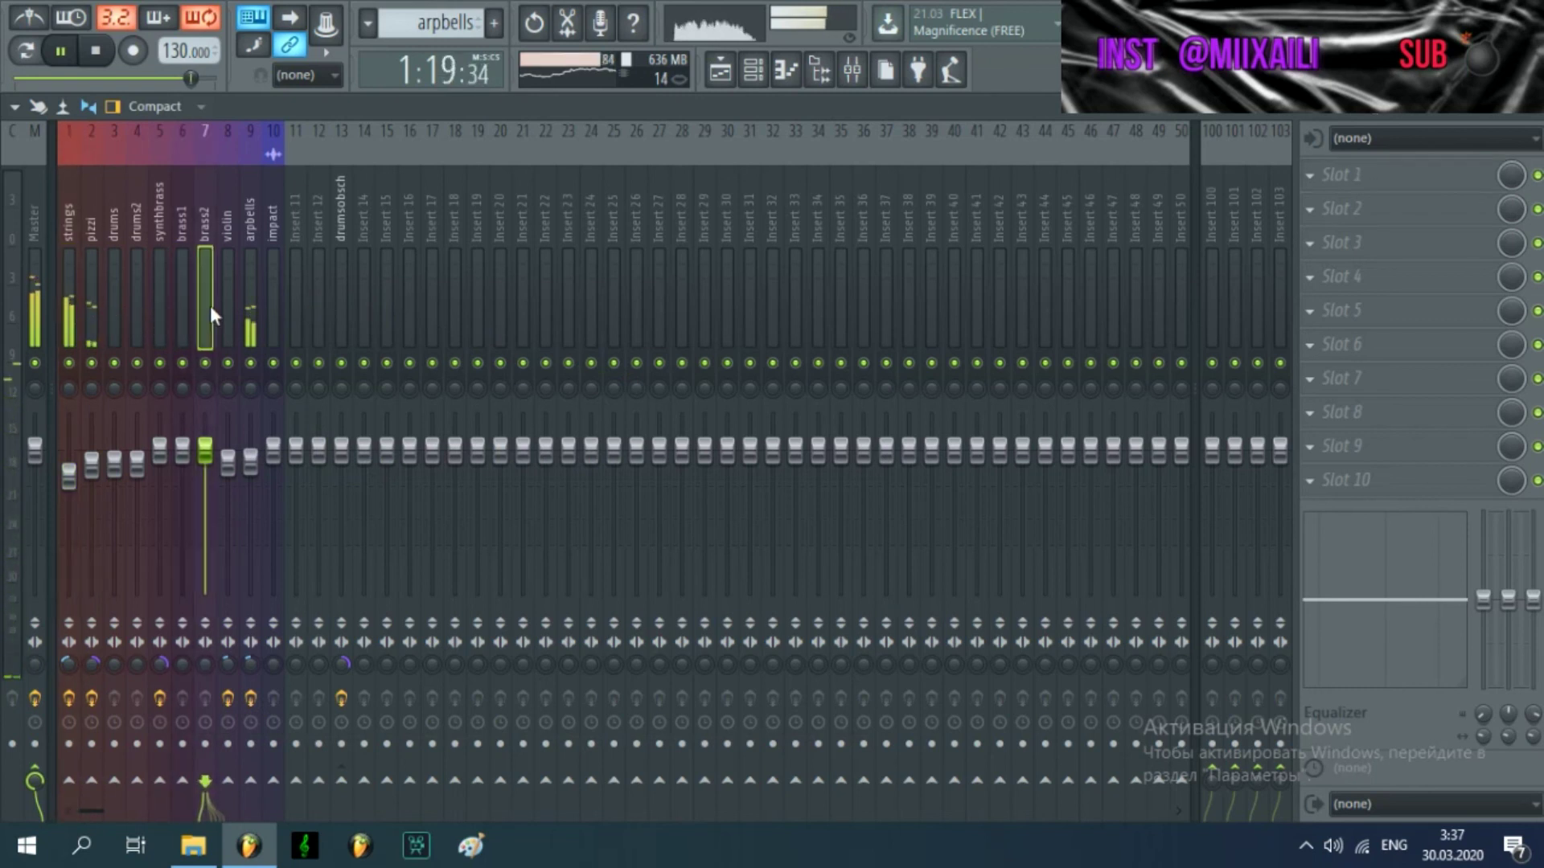
View the ValhallaVintageVerb and Fruity parametric EQ 2 settings on the violin mixer track, and close the mixer to return to the playlist
{"action": "left_click", "coordinate": [228, 314]}
{"action": "left_click", "coordinate": [250, 313]}
{"action": "left_click", "coordinate": [228, 313]}
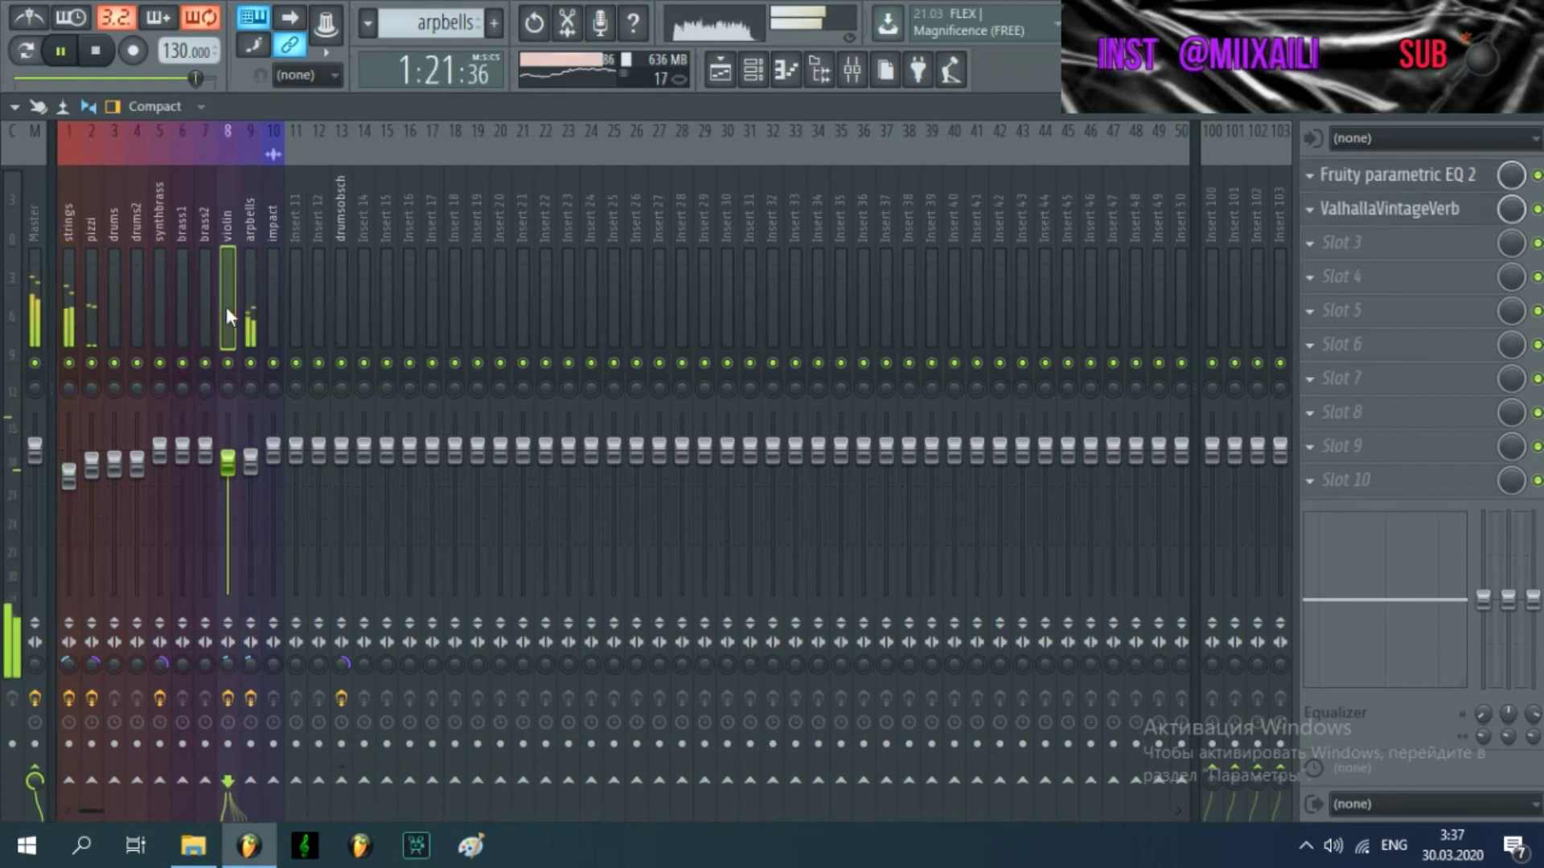
{"action": "left_click", "coordinate": [1457, 225]}
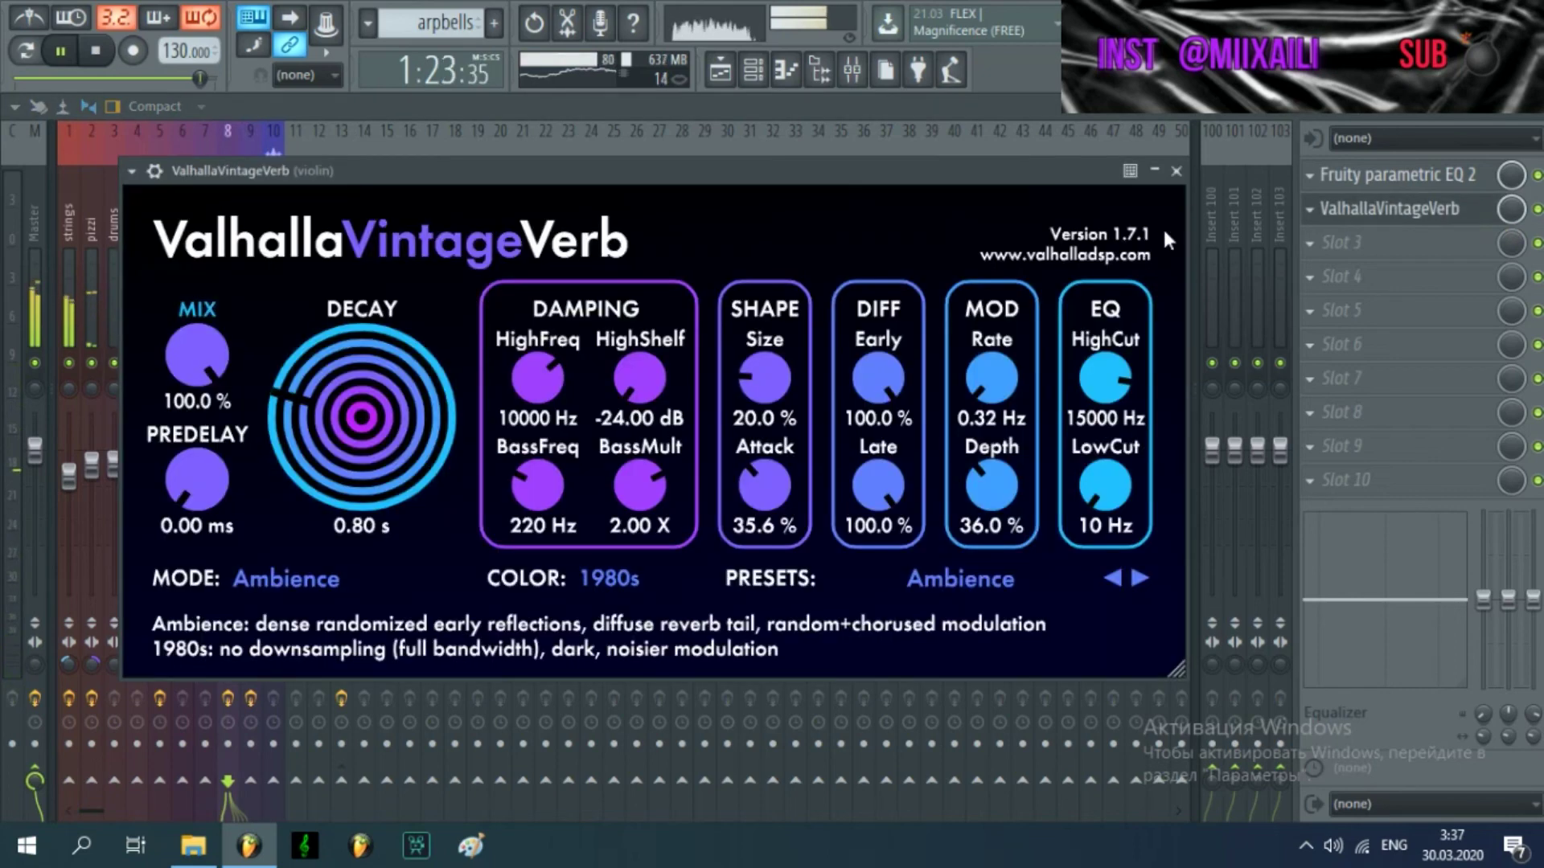
{"action": "left_click", "coordinate": [1176, 172]}
{"action": "left_click", "coordinate": [1397, 175]}
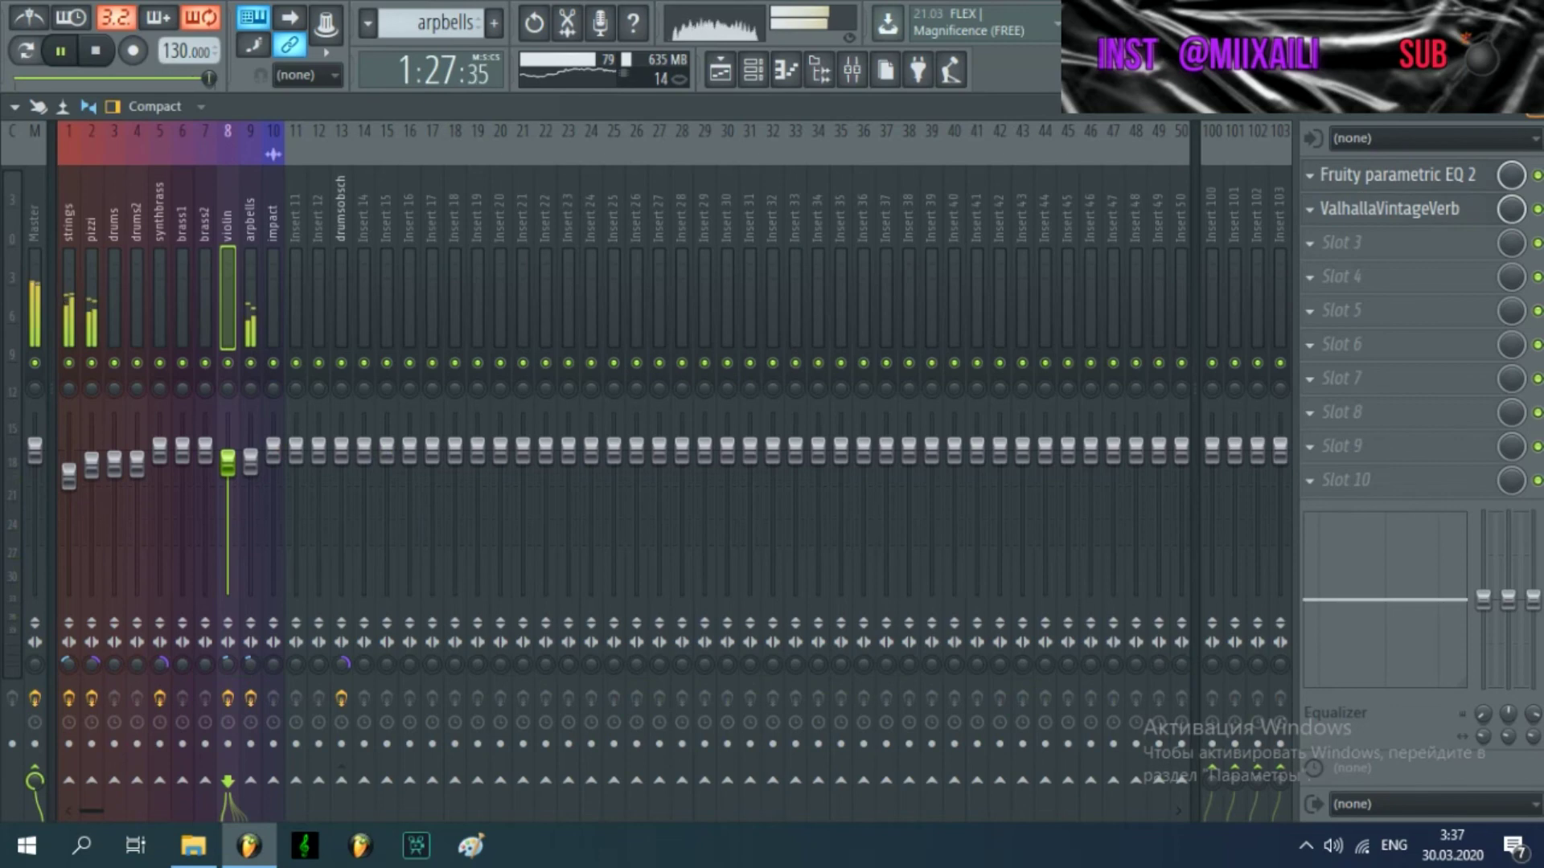
{"action": "left_click", "coordinate": [1529, 106]}
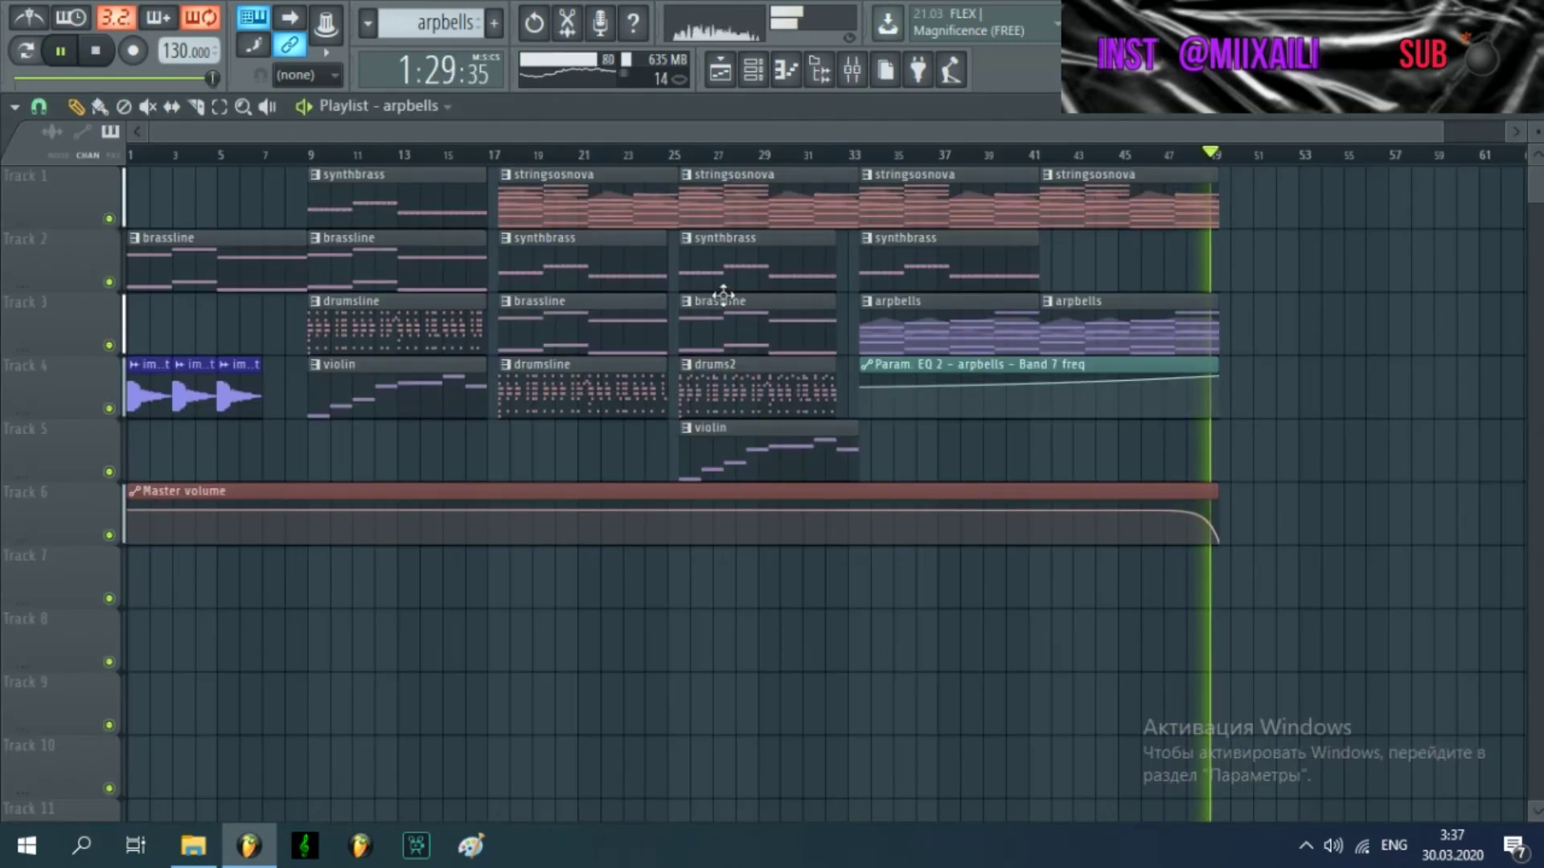